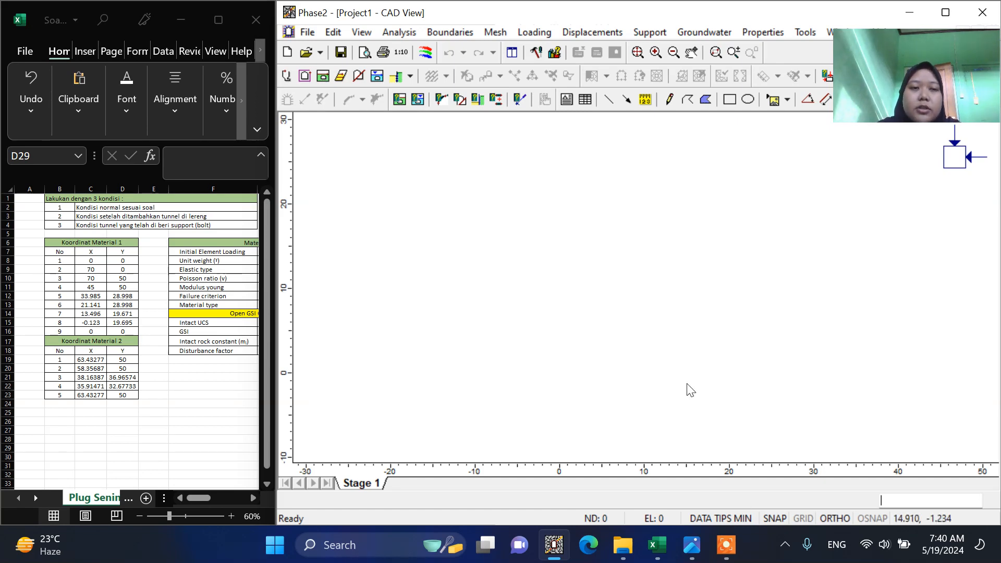
Create a new blank project in Phase2.
click(144, 389)
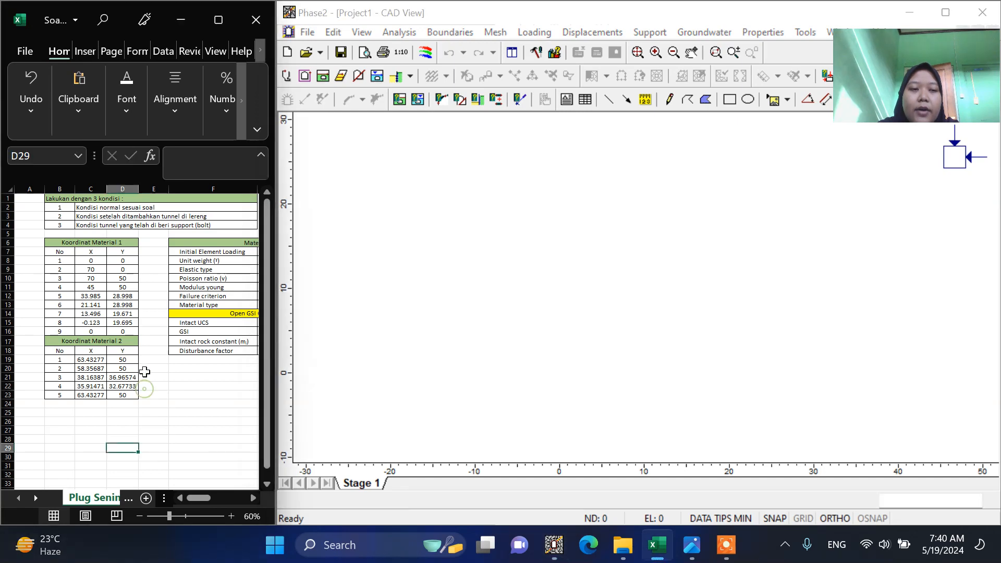
click(178, 403)
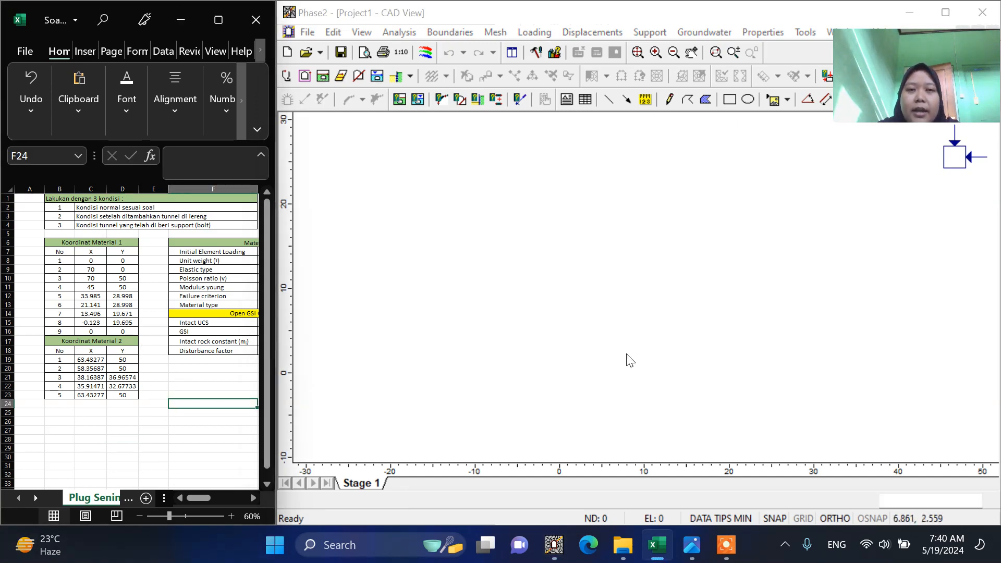
click(593, 307)
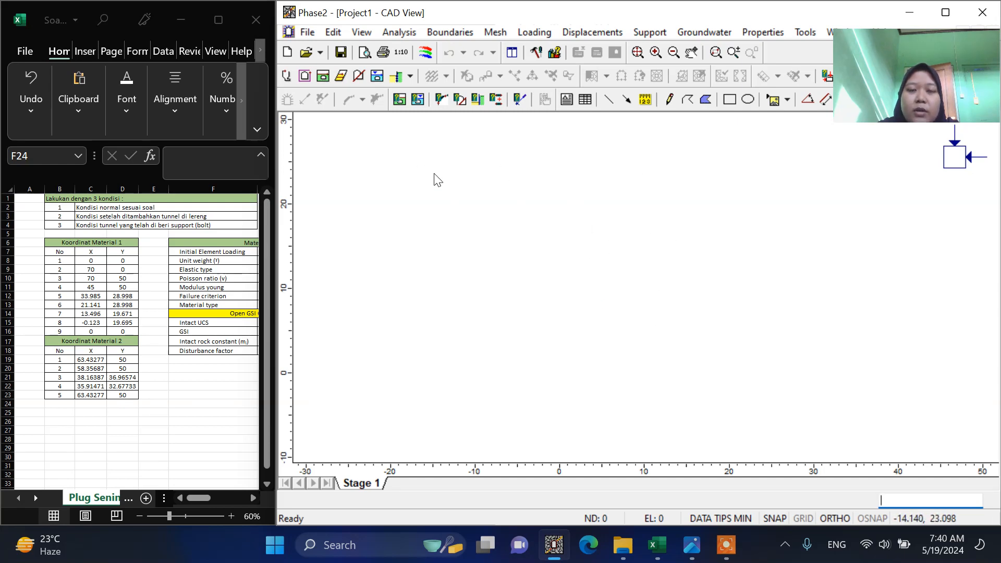
click(304, 35)
click(321, 47)
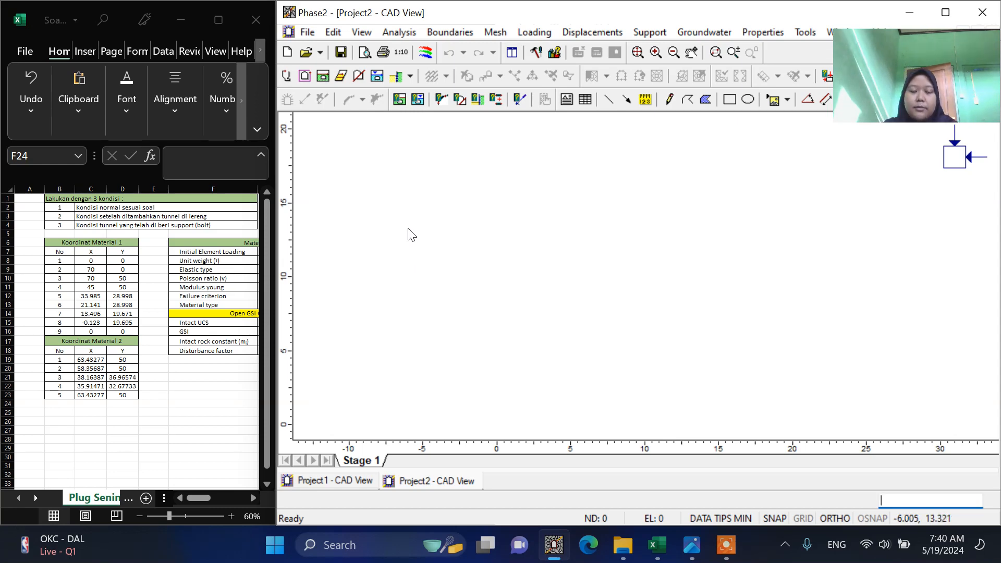
Start adding an external boundary and open the coordinate table for its vertices.
click(141, 302)
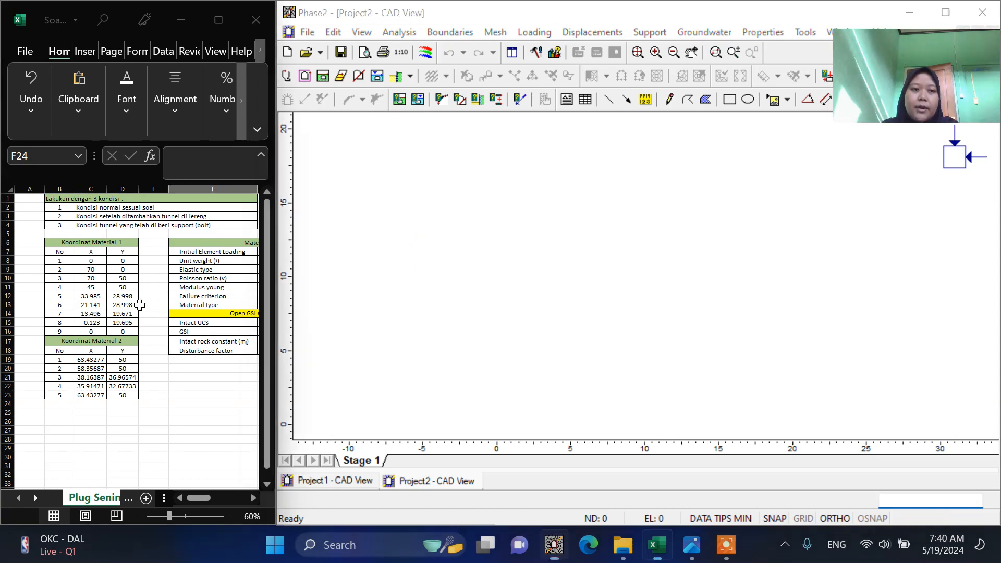
click(490, 268)
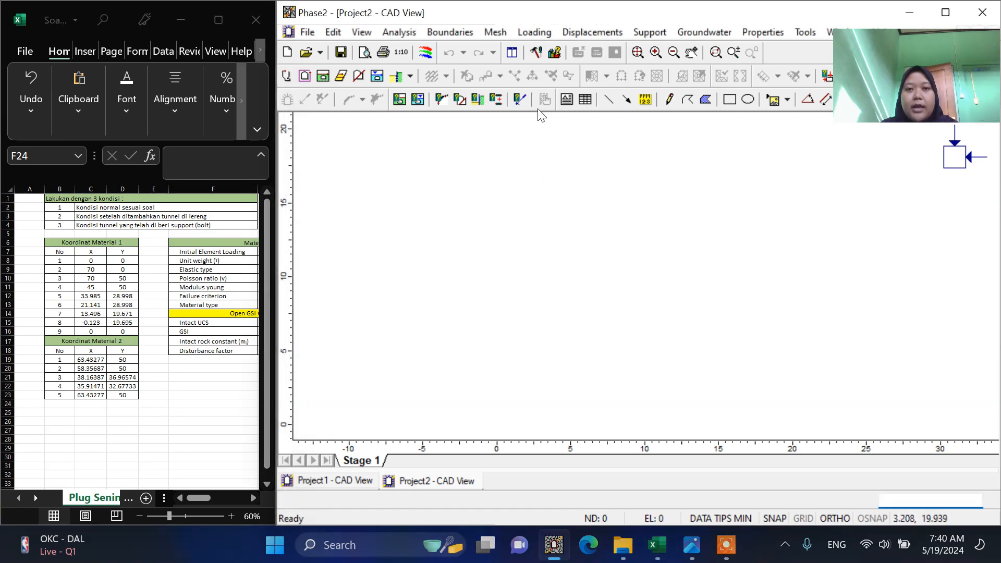
click(448, 32)
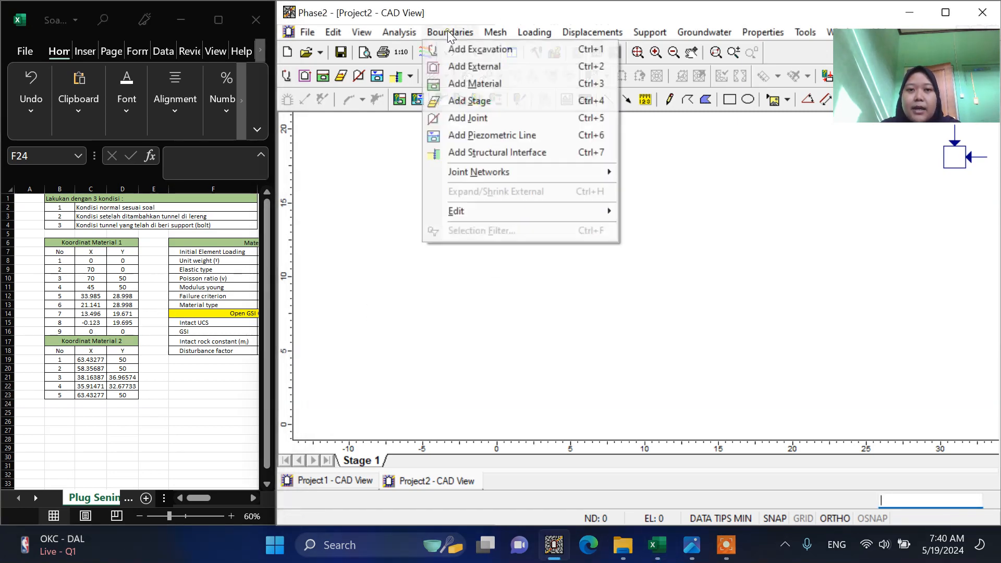
click(492, 70)
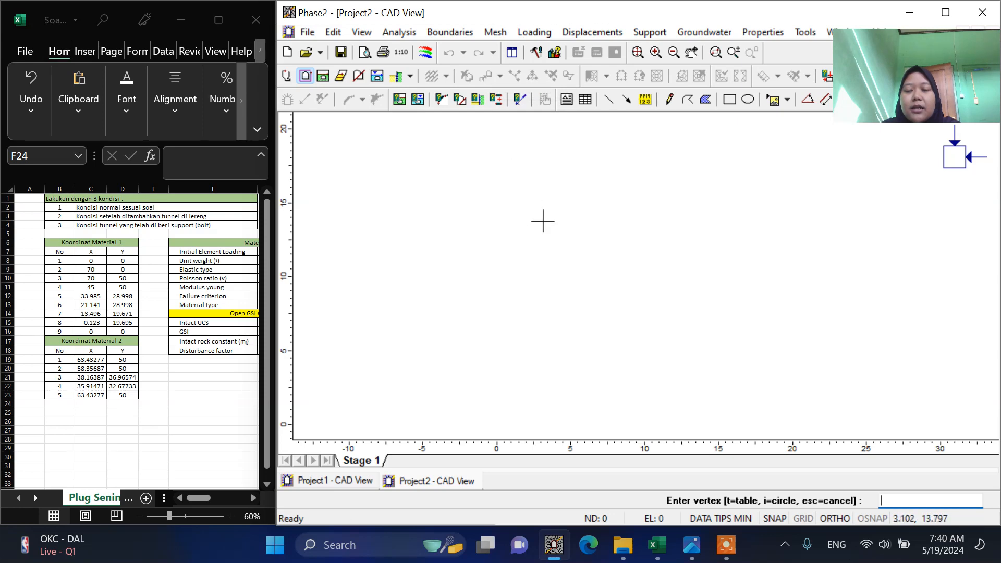
right_click(591, 220)
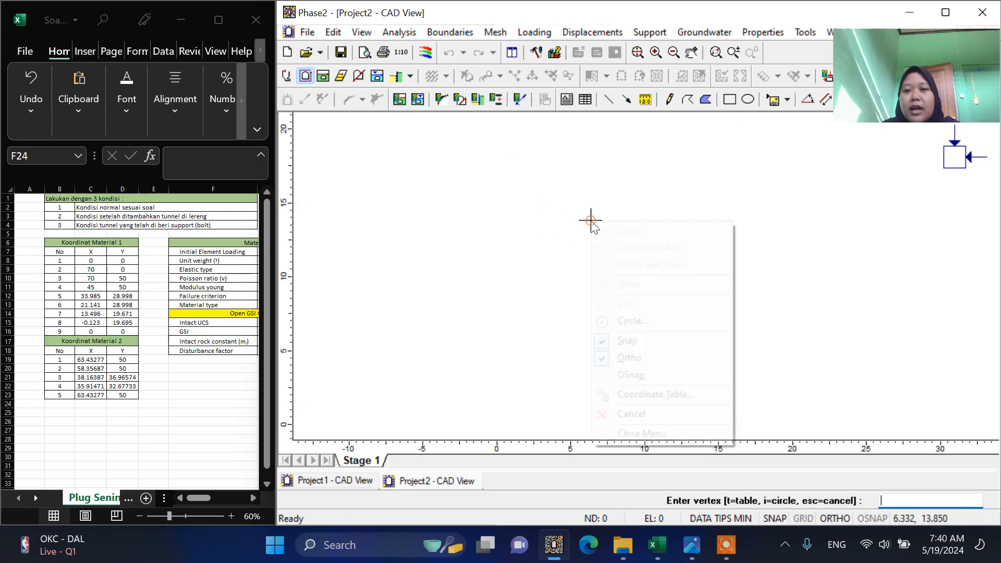
click(704, 391)
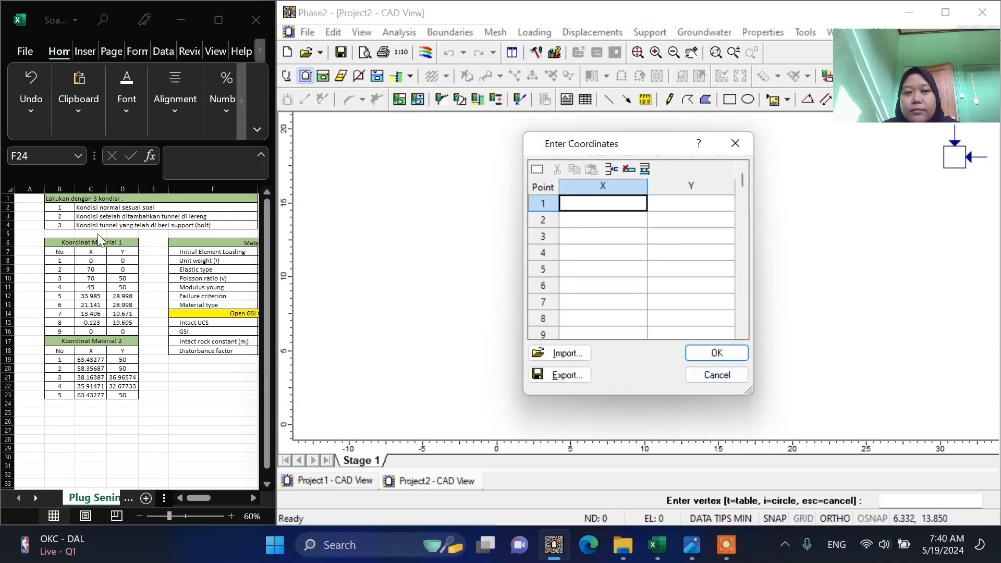
In the Excel sheet, copy the nine X and Y coordinate pairs listed under Koordinat Material 1.
click(89, 256)
click(99, 254)
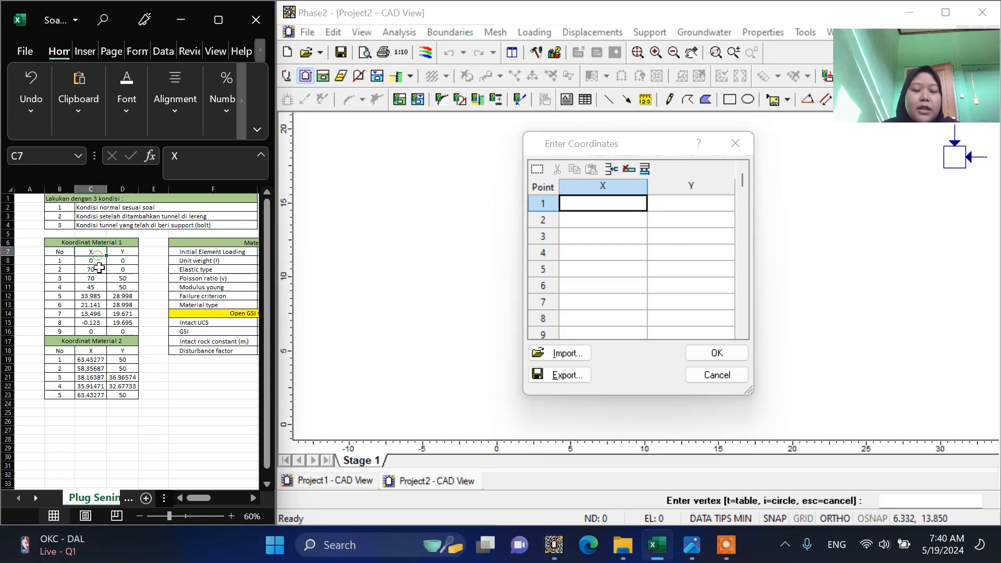
mouse_move(94, 266)
mouse_down()
mouse_move(122, 279)
mouse_move(107, 274)
mouse_up()
click(93, 253)
key(ctrl+z)
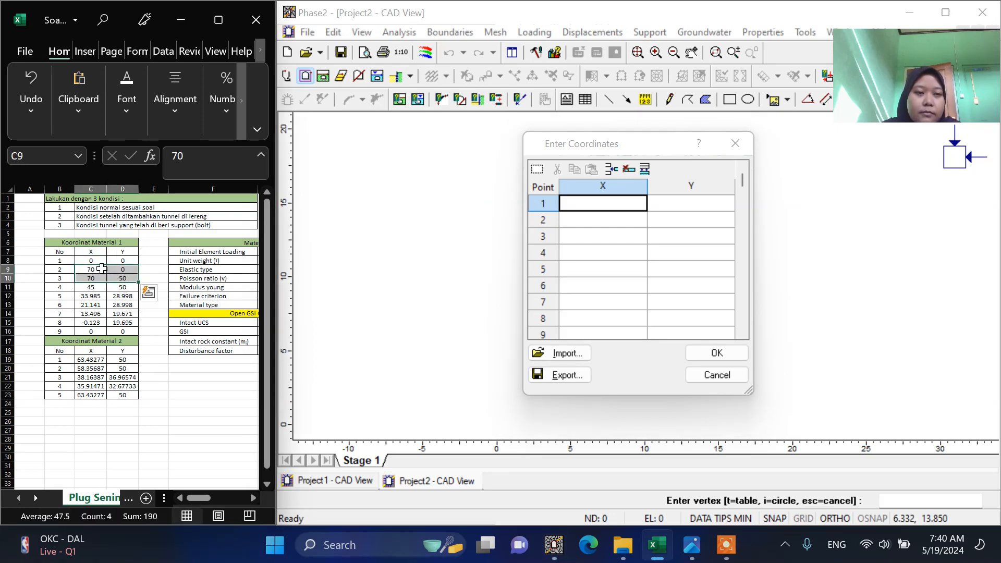
key(Up)
key(Up)
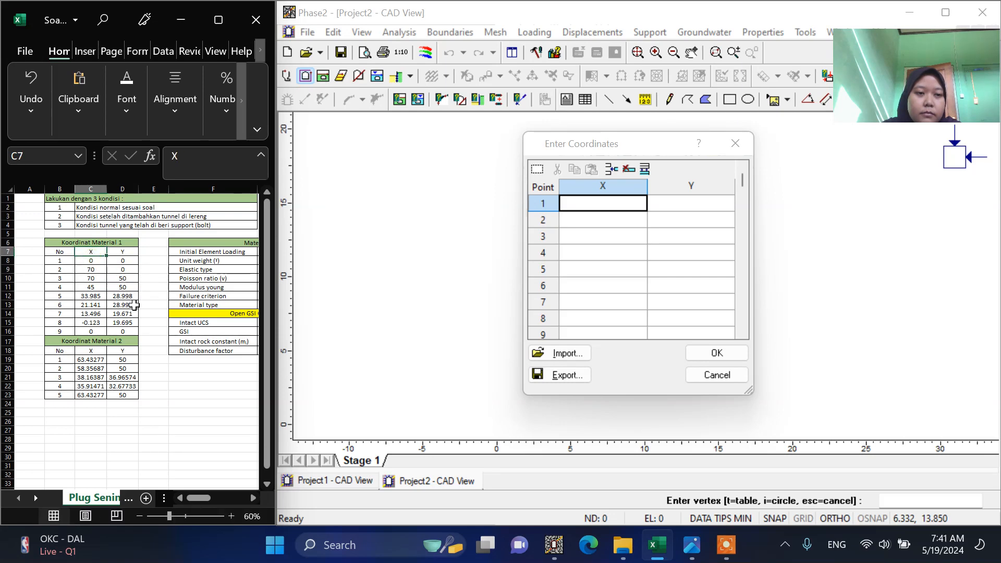
drag(101, 261, 129, 327)
key(ctrl+c)
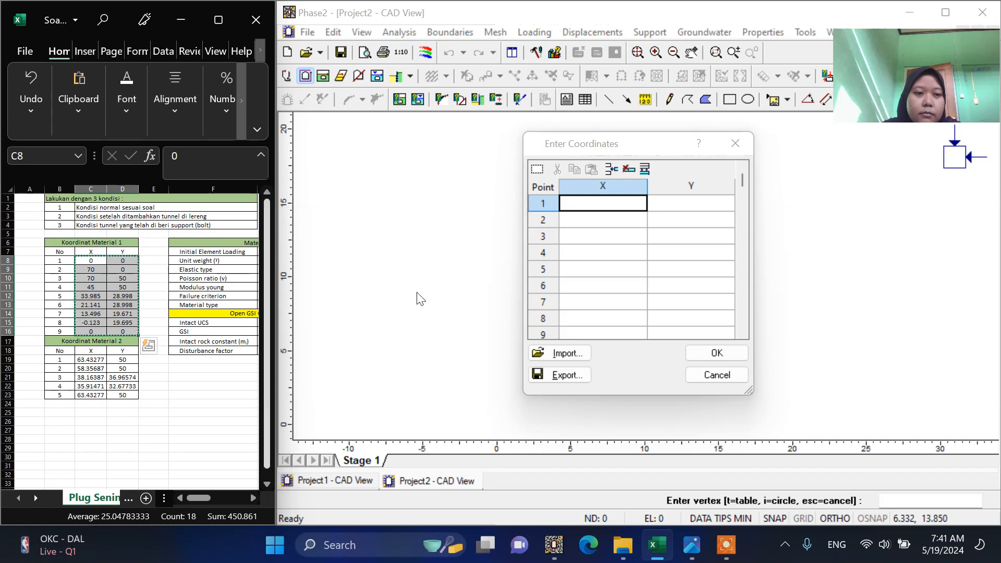
Paste the copied Material 1 coordinates into the Phase2 coordinate table from point 1 and create the external boundary.
click(605, 237)
click(601, 204)
drag(602, 204, 656, 328)
key(ctrl+v)
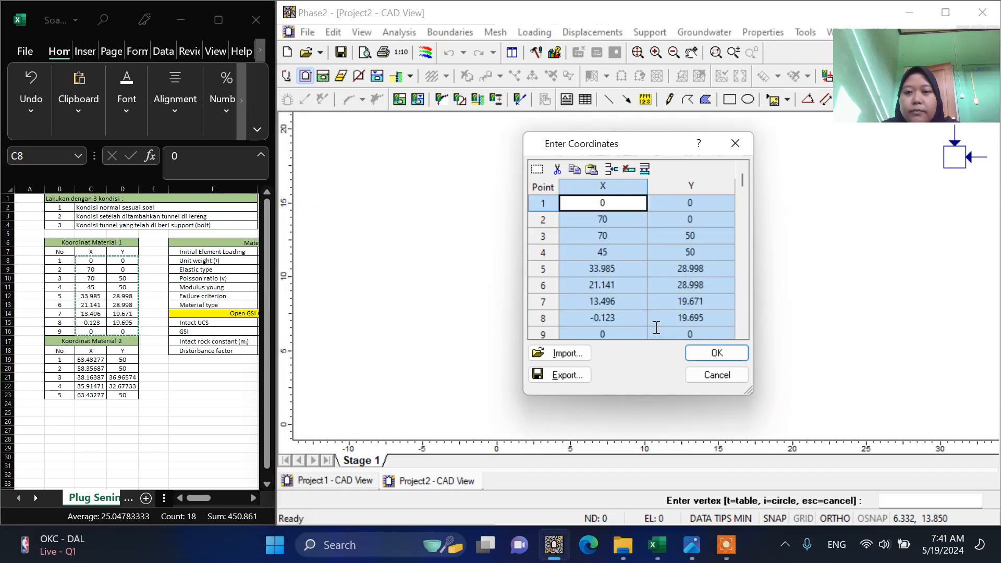
click(713, 354)
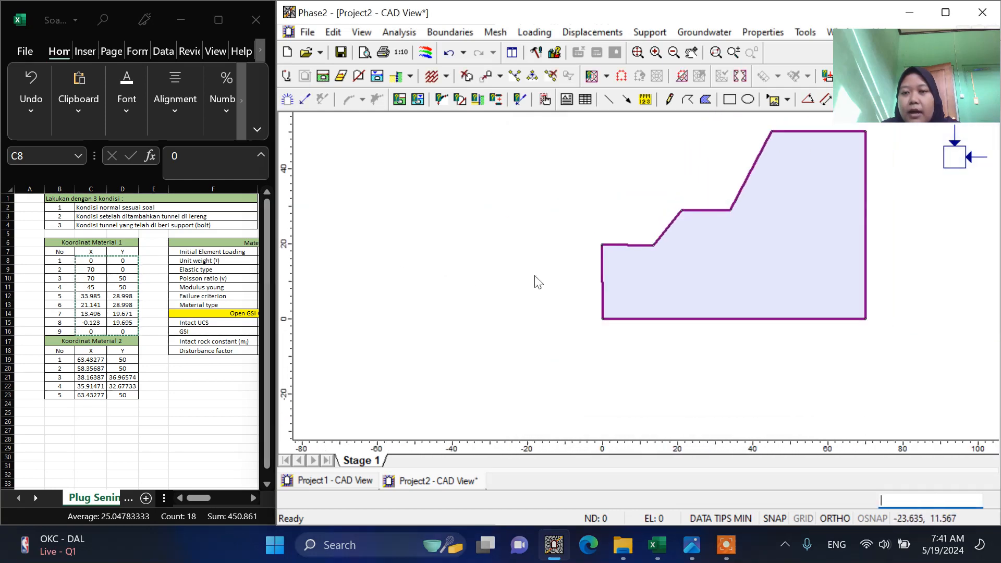
Clear the copy marker in the Excel sheet, and in Phase2 start a material boundary with its coordinate table open.
click(692, 52)
drag(809, 235, 675, 281)
scroll(624, 289, up, 2)
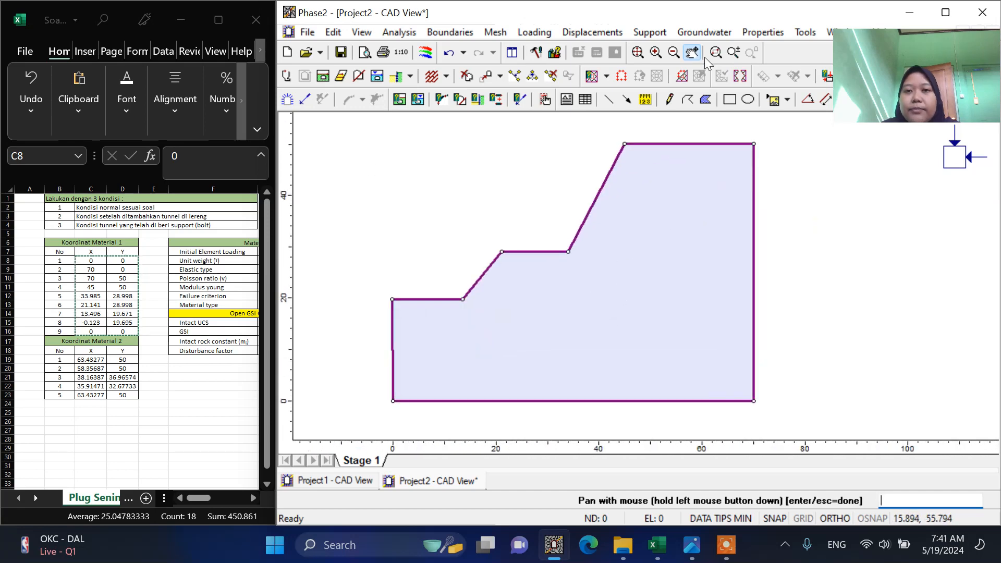
click(693, 52)
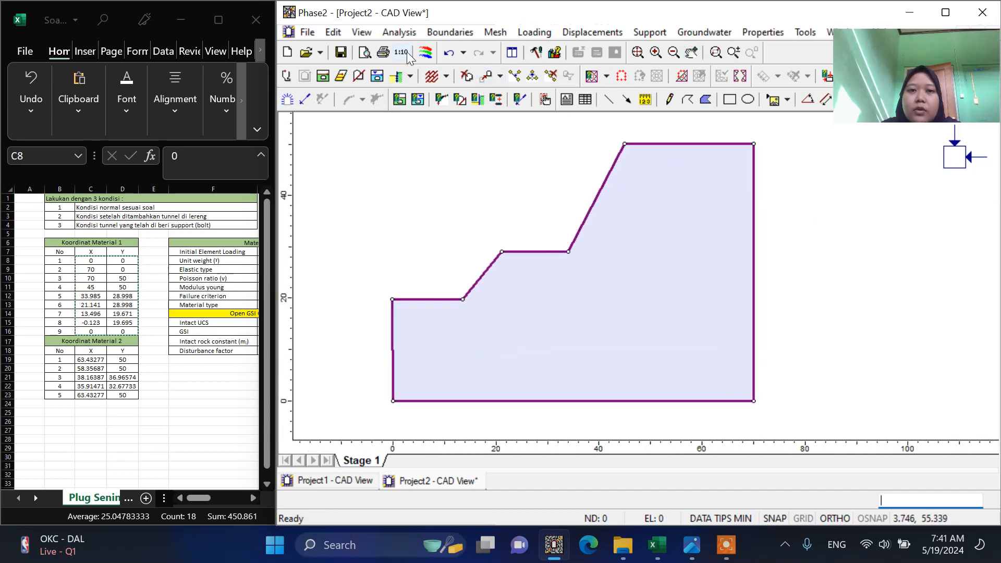
key(alt+Tab)
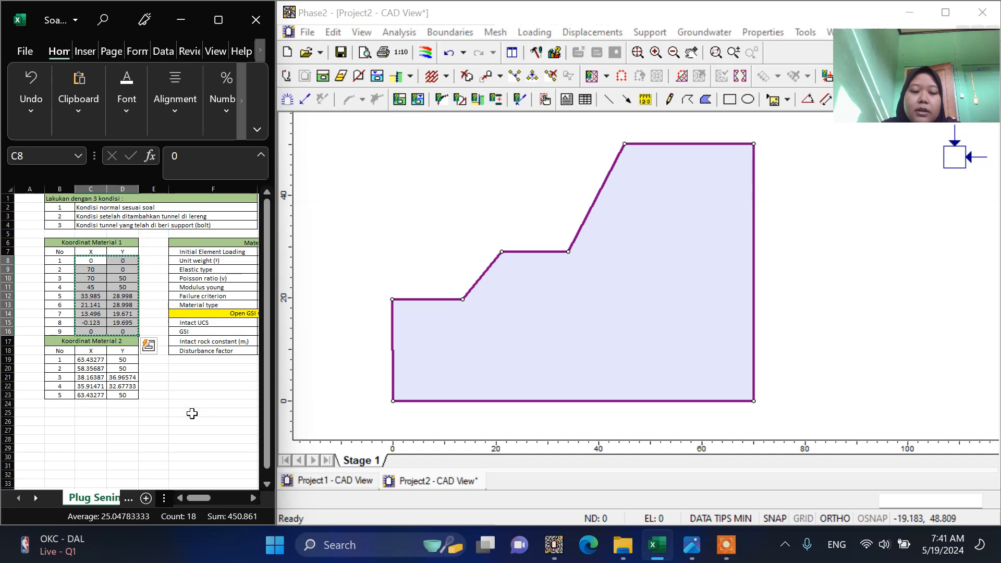
key(Escape)
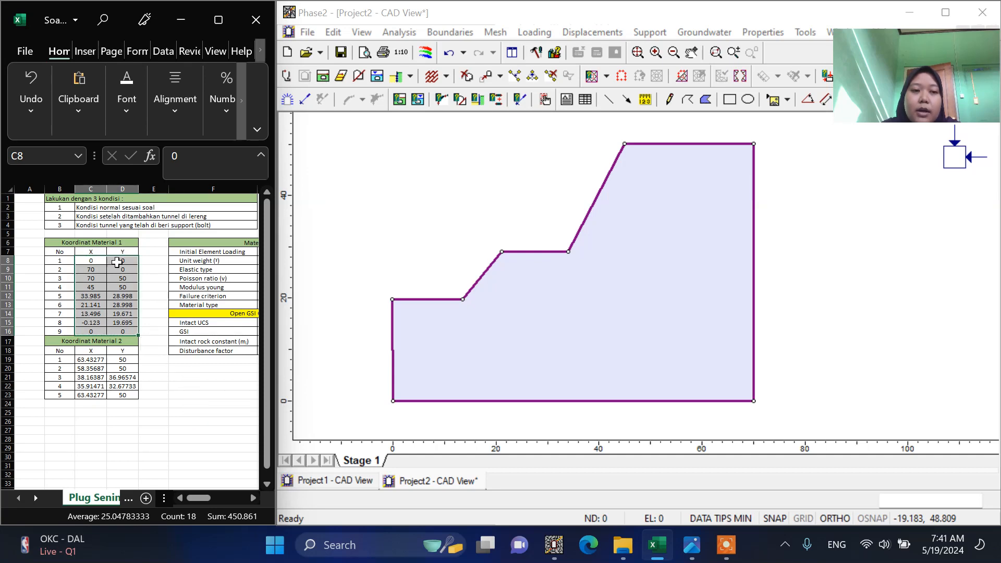
click(450, 32)
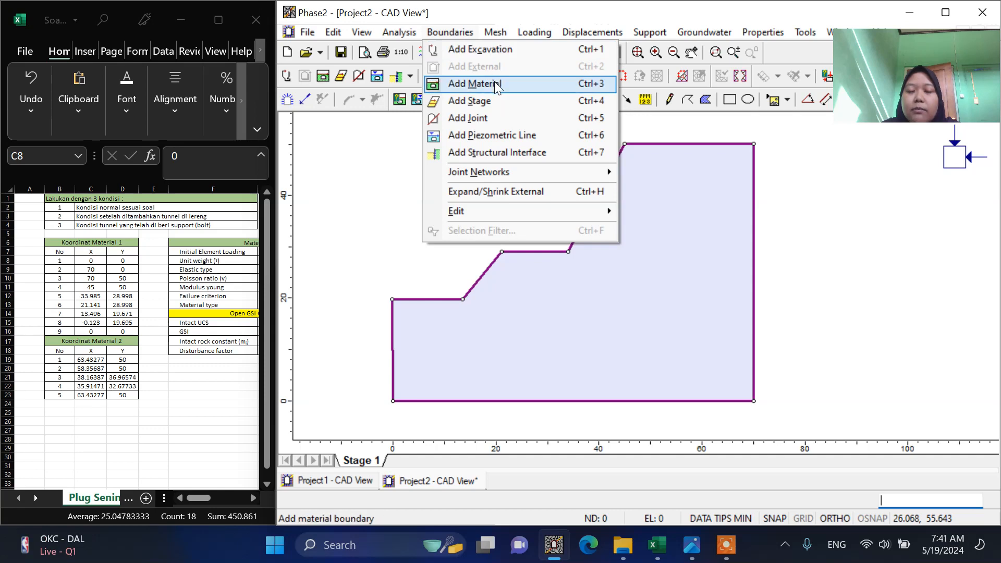
click(494, 82)
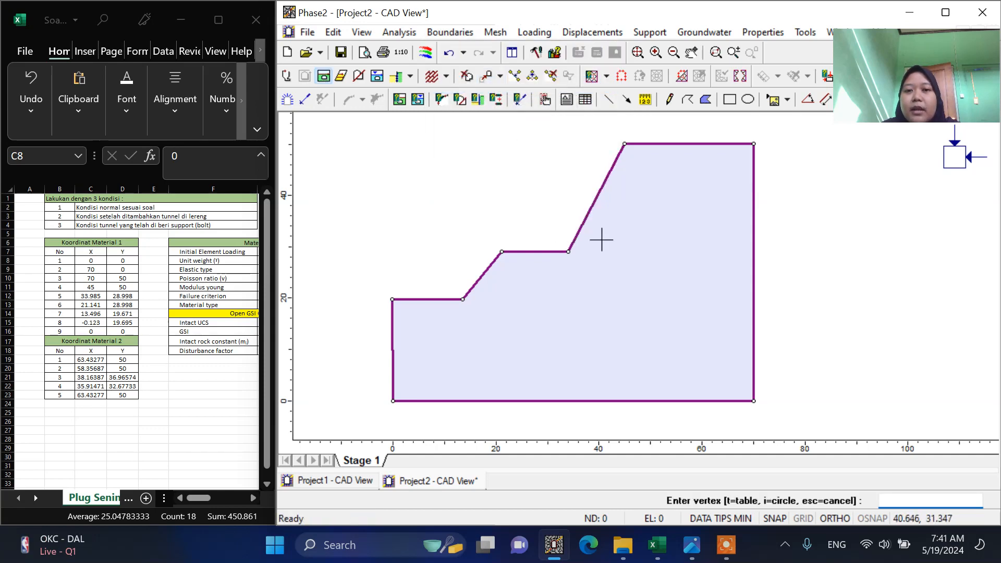
right_click(568, 195)
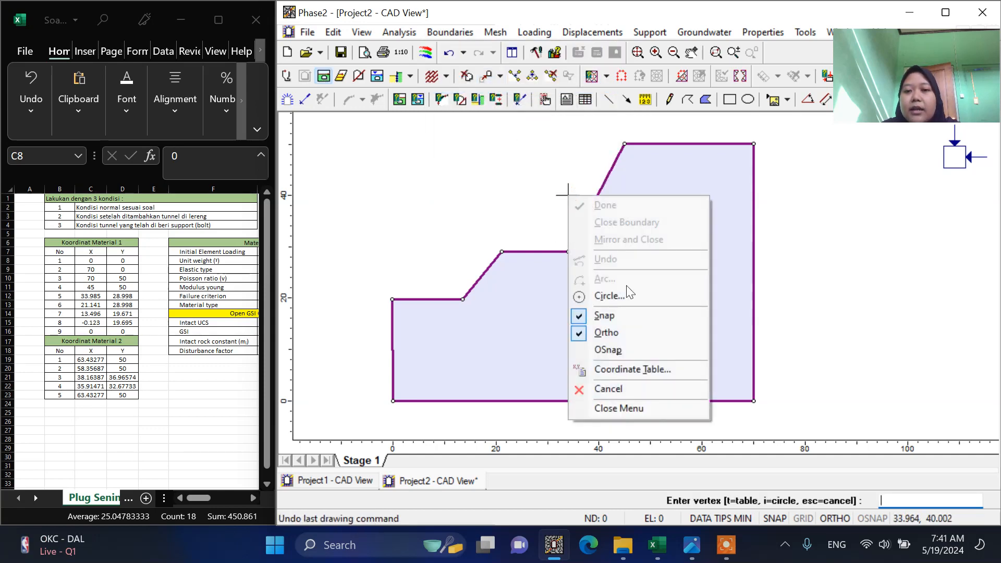
click(653, 369)
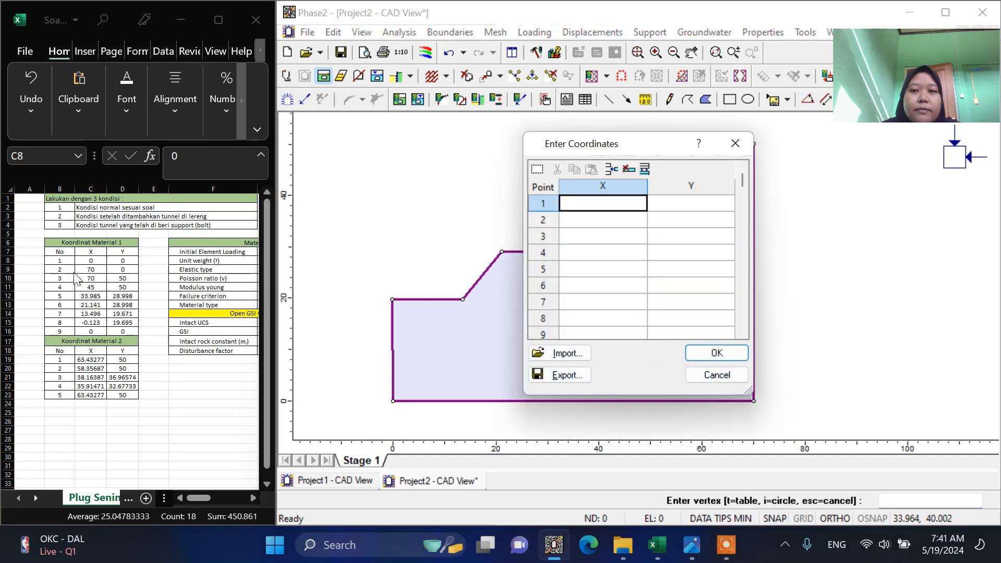
In the Excel sheet, copy the five X and Y coordinate pairs listed under Koordinat Material 2.
click(130, 373)
drag(86, 360, 141, 413)
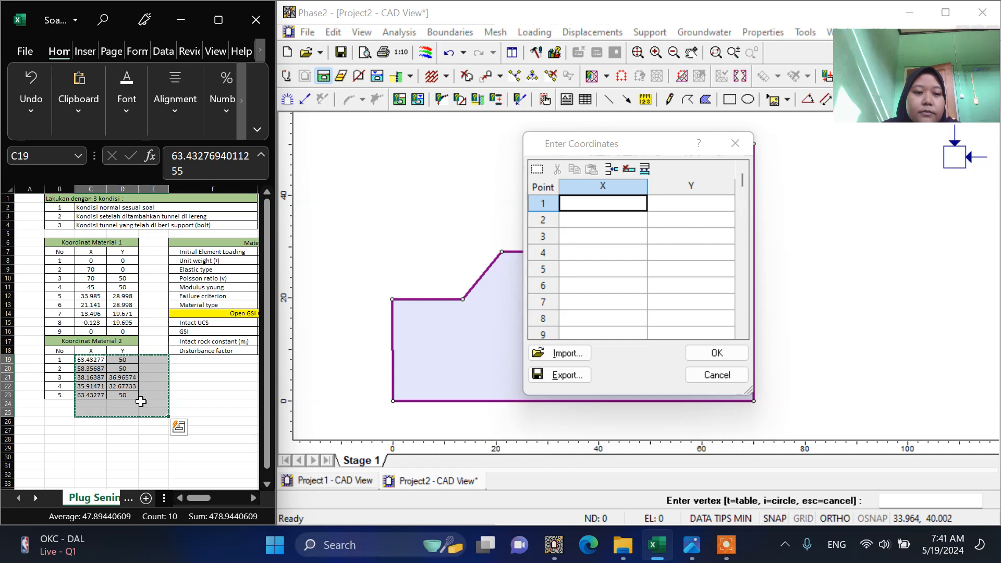
click(142, 395)
drag(88, 359, 124, 391)
key(ctrl+c)
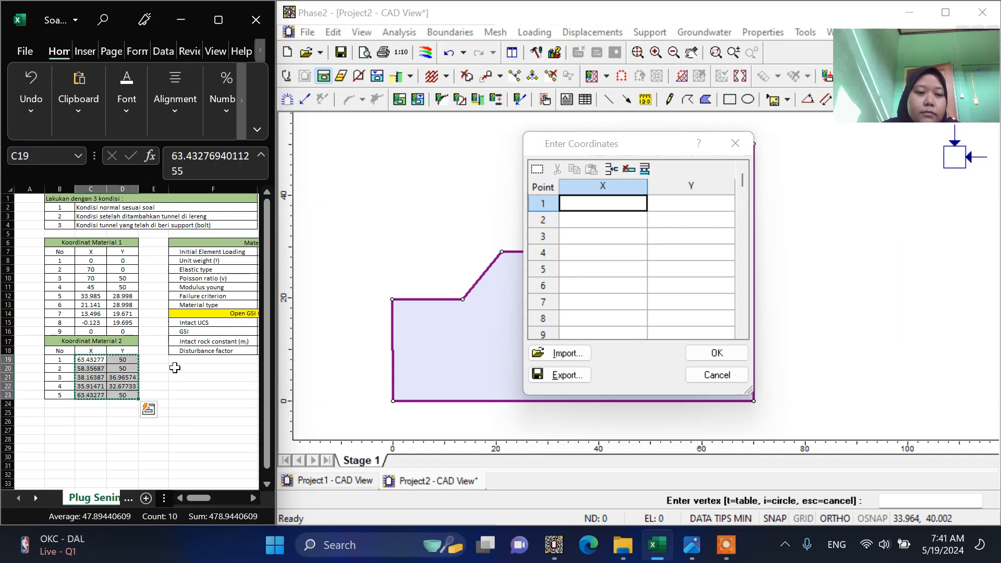
Paste the copied Material 2 coordinates into the Phase2 coordinate table from point 1 and finish the material boundary.
click(666, 237)
drag(604, 205, 675, 270)
key(ctrl+v)
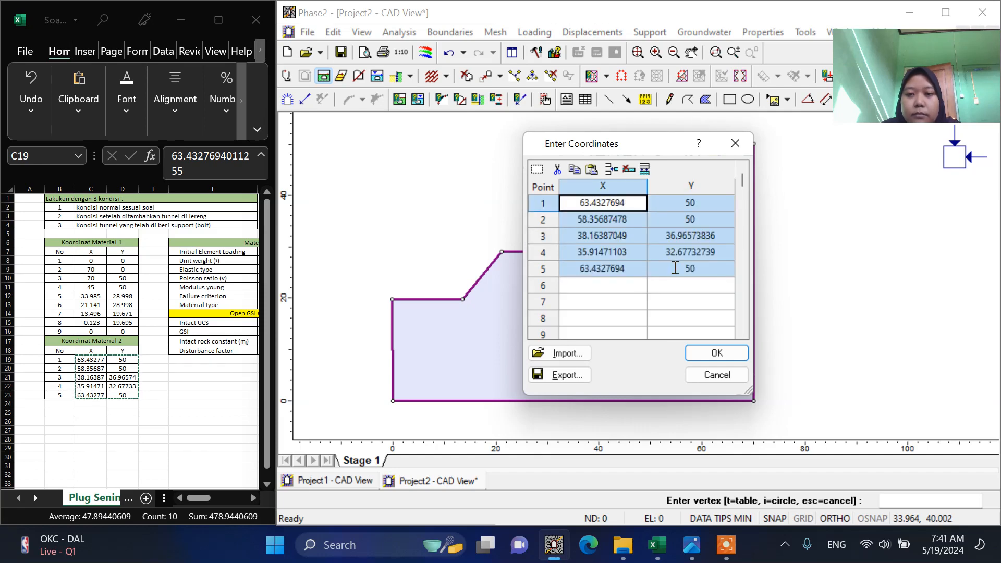
click(717, 353)
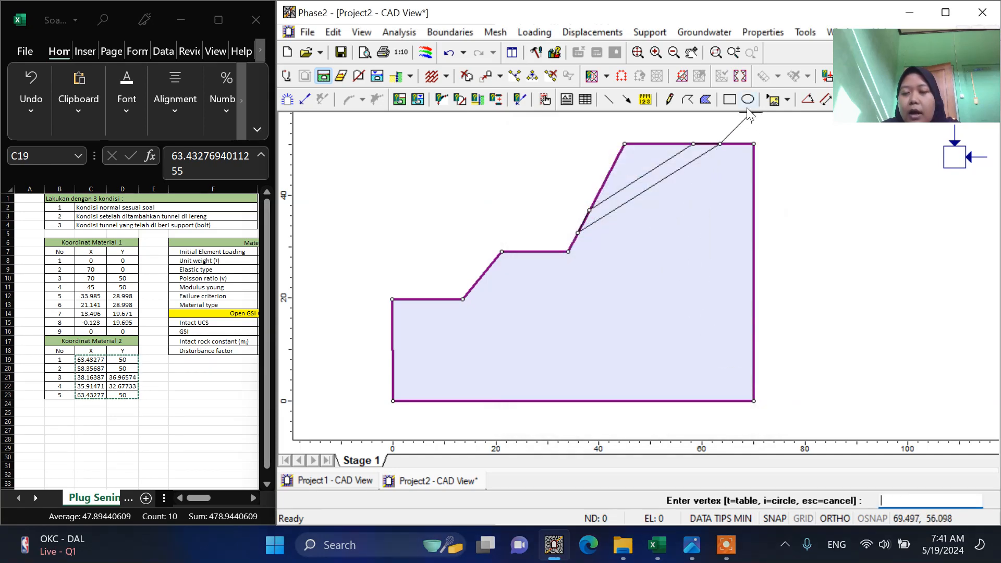
scroll(697, 264, down, 1)
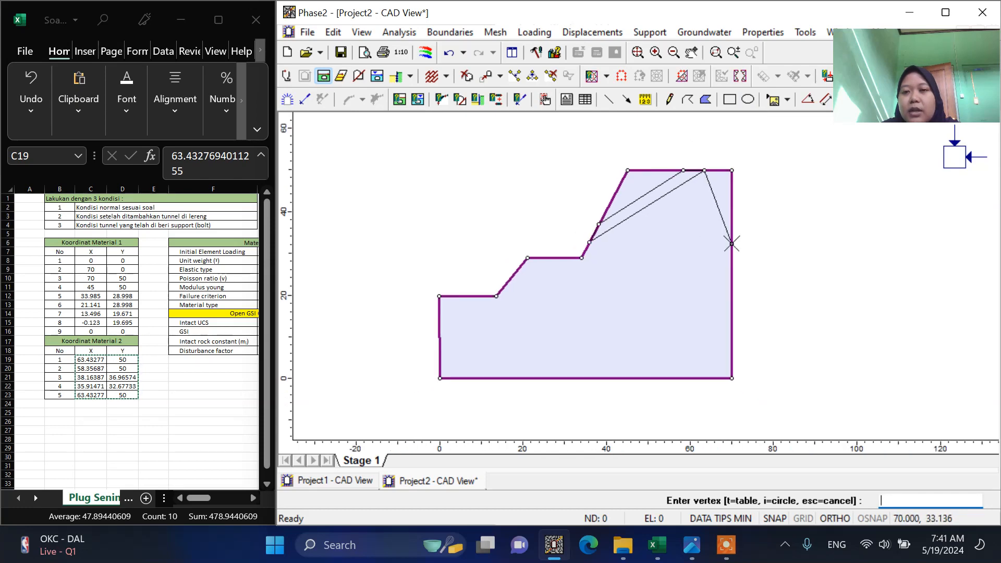
right_click(730, 149)
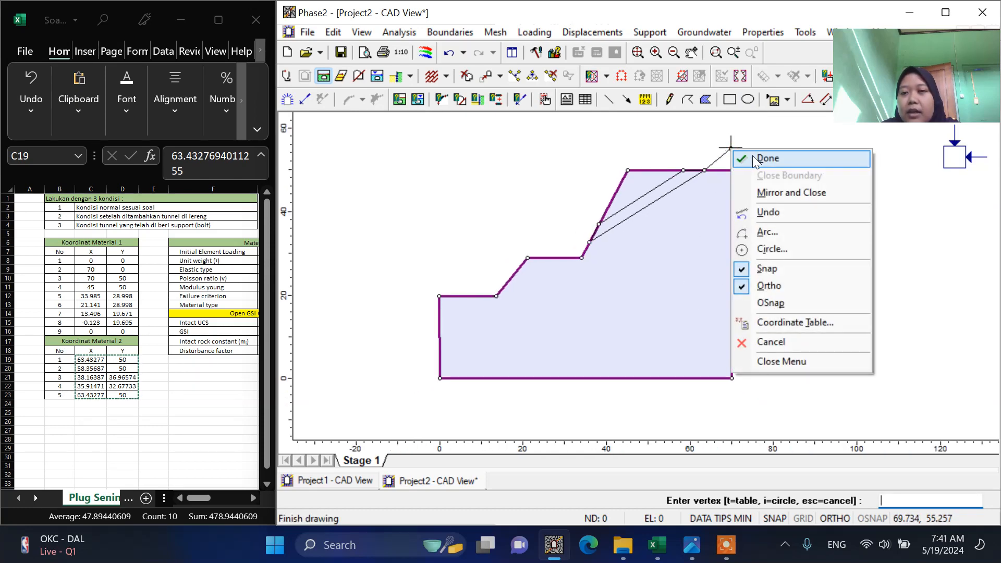
click(752, 156)
Examine the new material boundary band across the upper slope and the material region around it.
scroll(640, 140, up, 3)
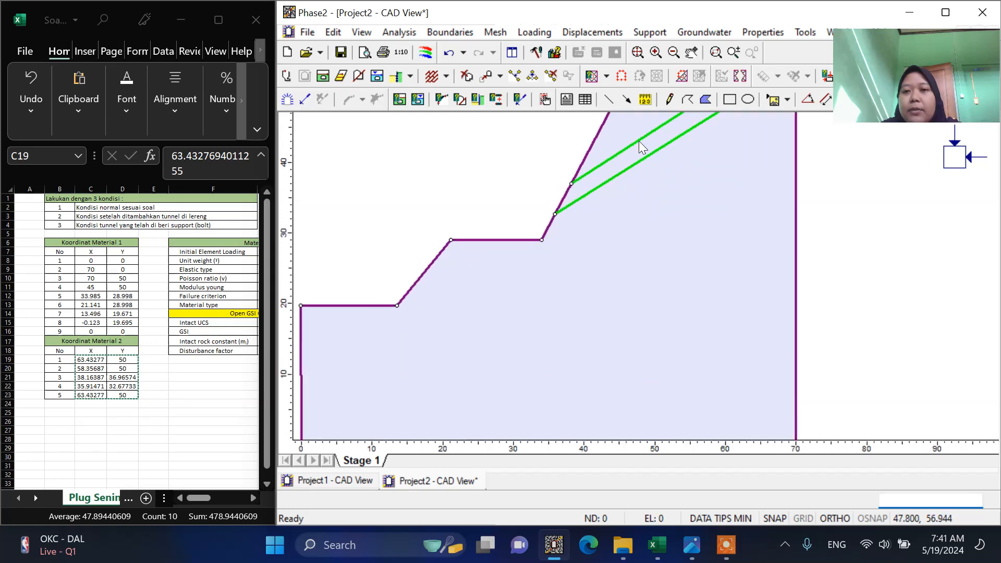
scroll(677, 167, down, 4)
scroll(654, 141, up, 2)
scroll(653, 138, up, 1)
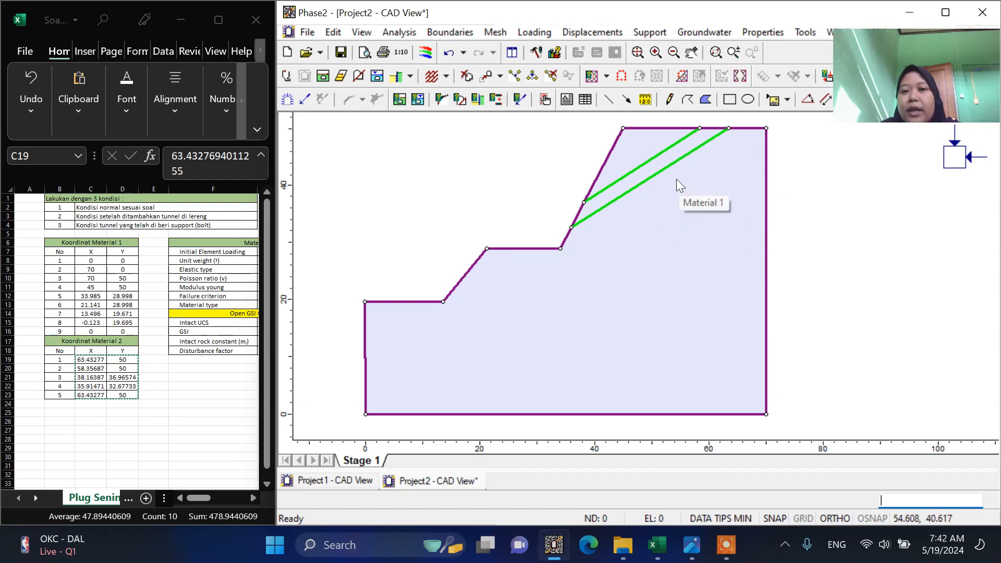
scroll(646, 125, up, 1)
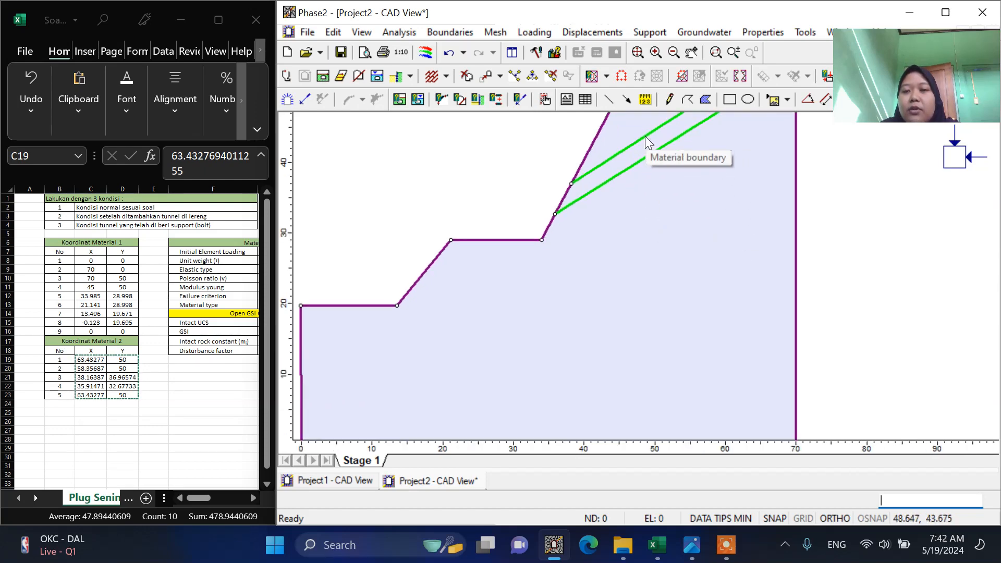
click(691, 52)
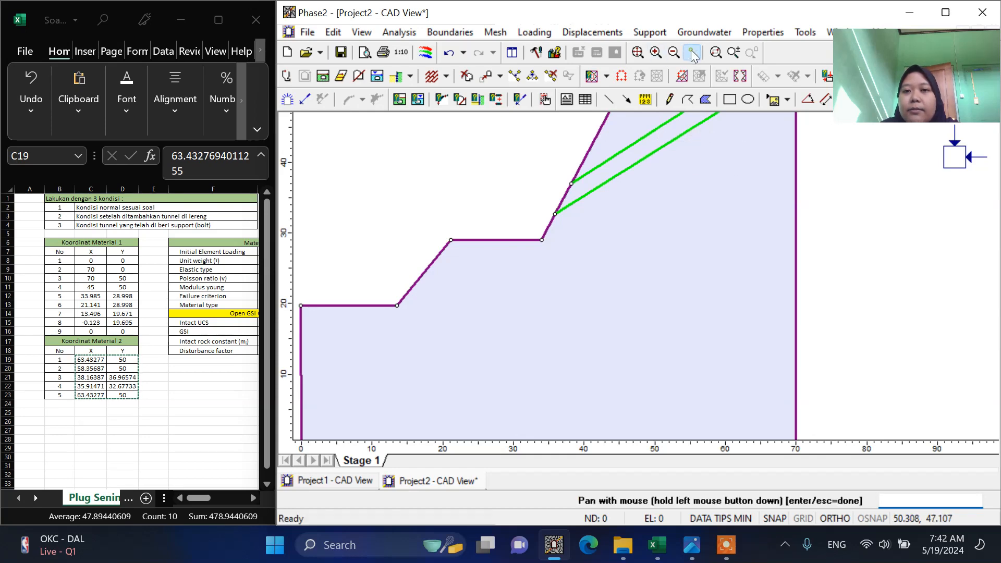
drag(655, 159, 696, 273)
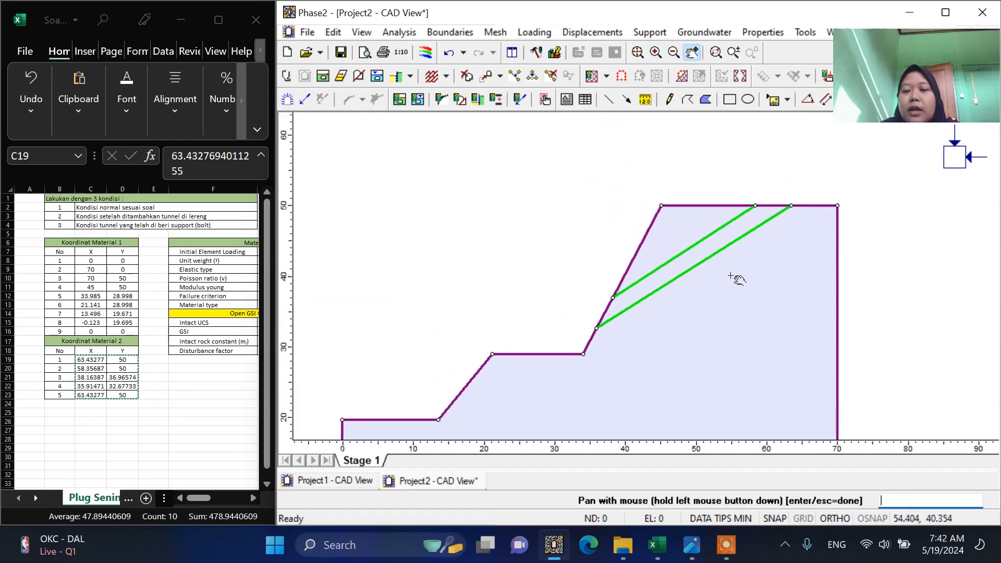
Assign Material 2 to the narrow diagonal band enclosed by the material boundary on the upper slope.
scroll(793, 264, up, 2)
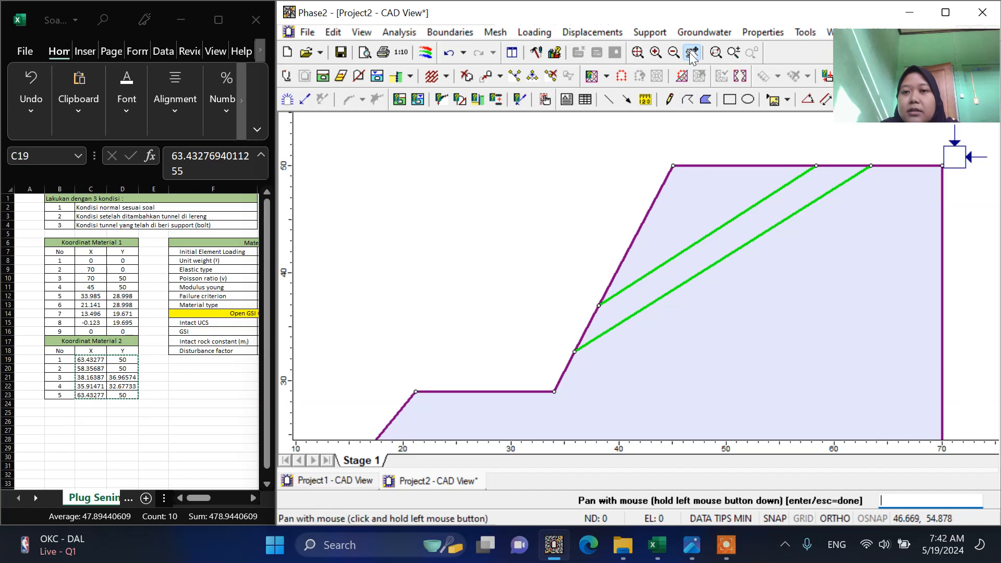
key(Escape)
right_click(739, 236)
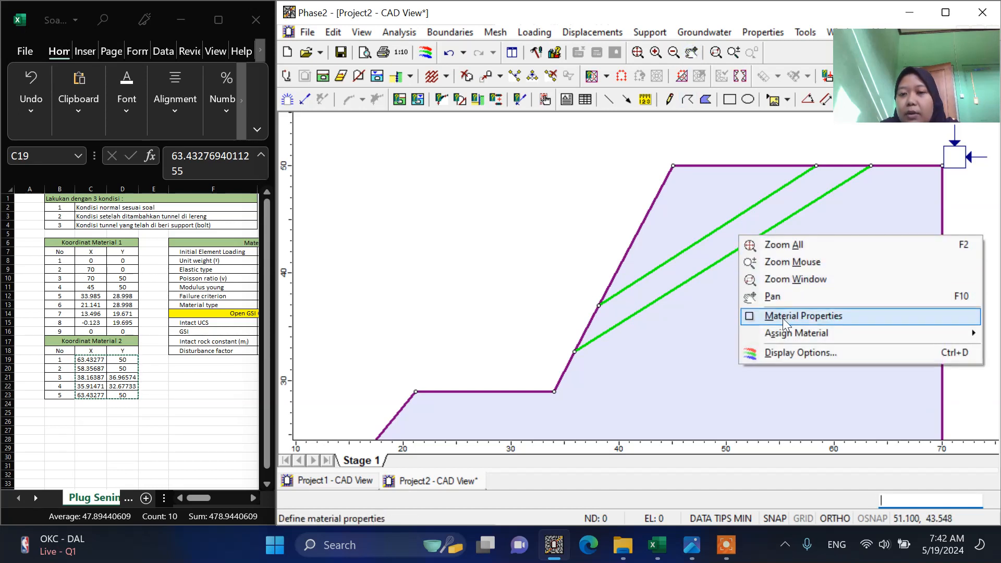
mouse_move(787, 332)
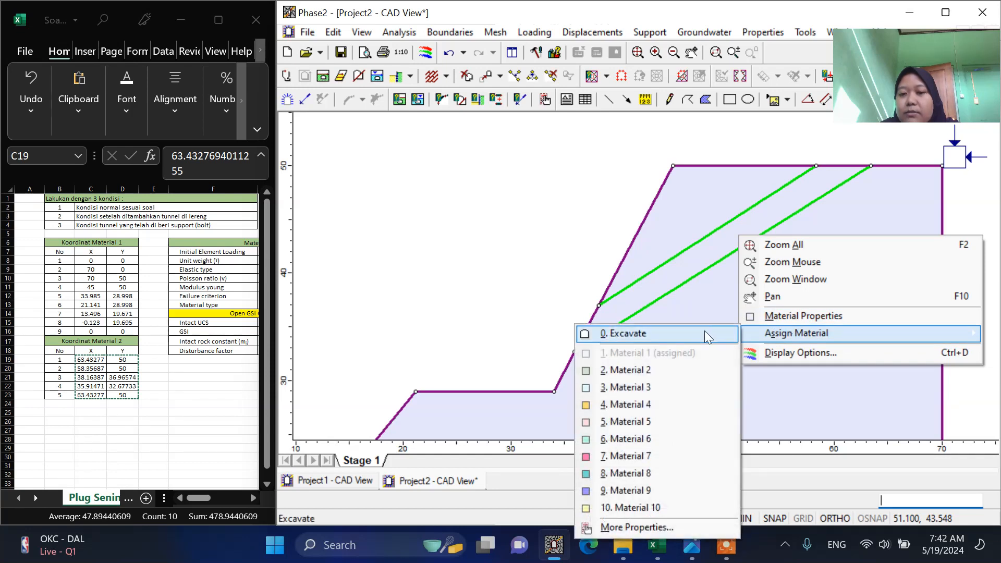
click(691, 373)
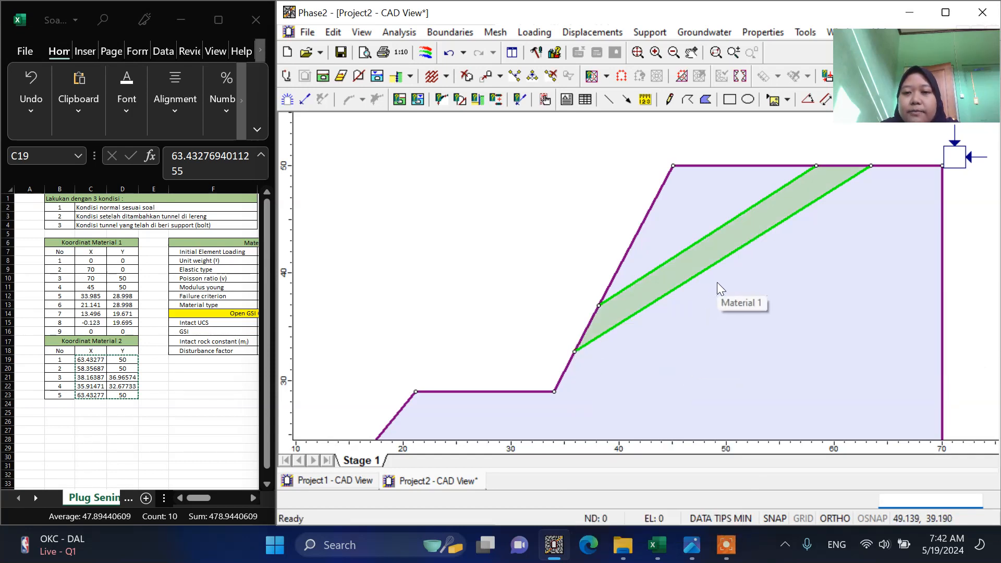
Open the material property definitions for Material 1 from the main slope region, keeping its name.
key(F2)
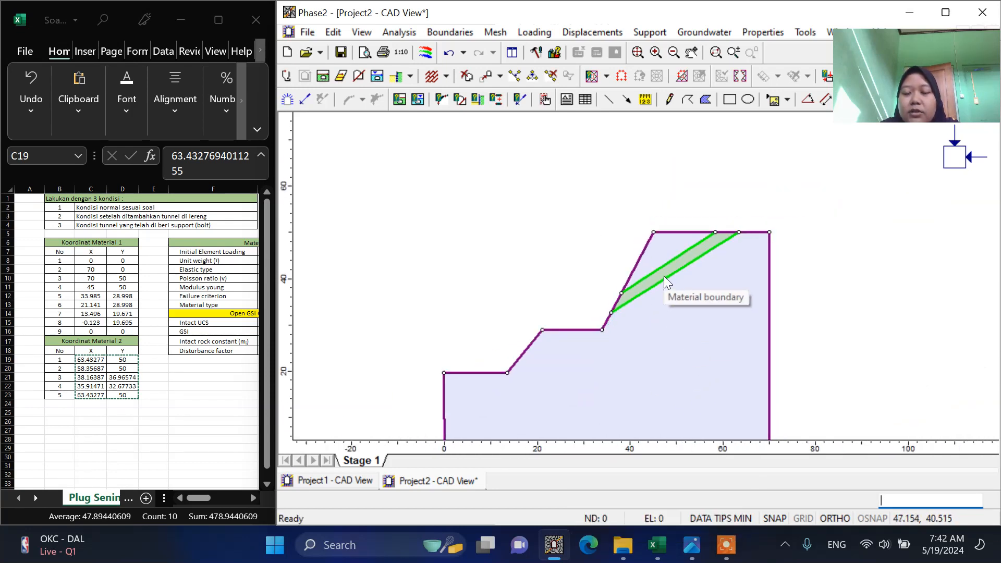
scroll(665, 277, down, 2)
scroll(709, 331, up, 1)
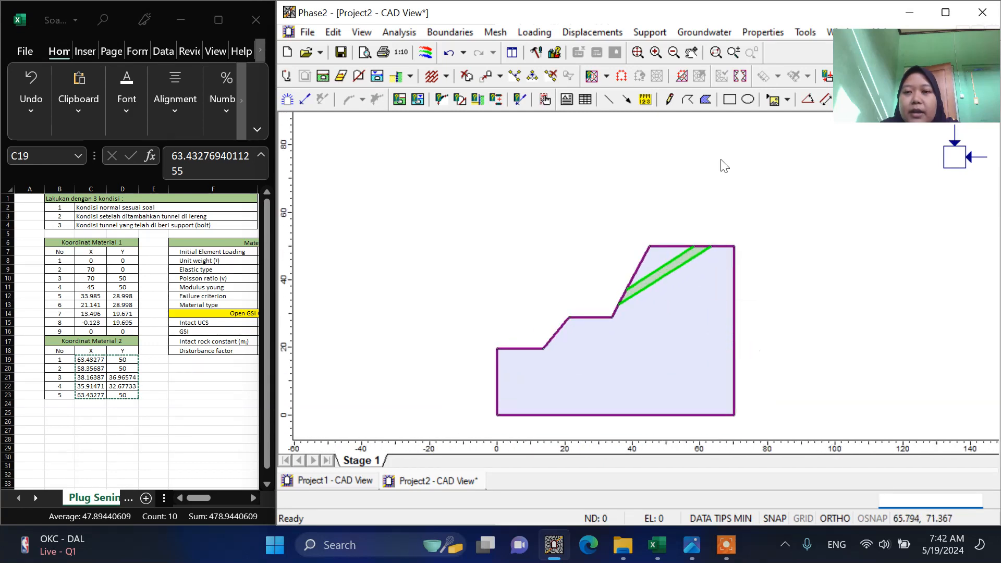
click(692, 53)
drag(725, 306, 713, 241)
scroll(621, 237, up, 2)
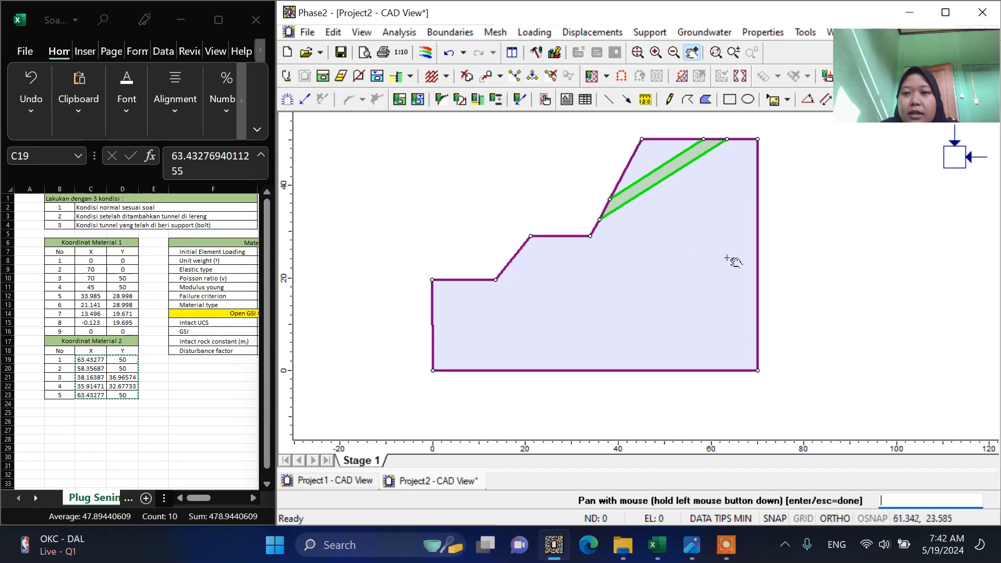
click(692, 53)
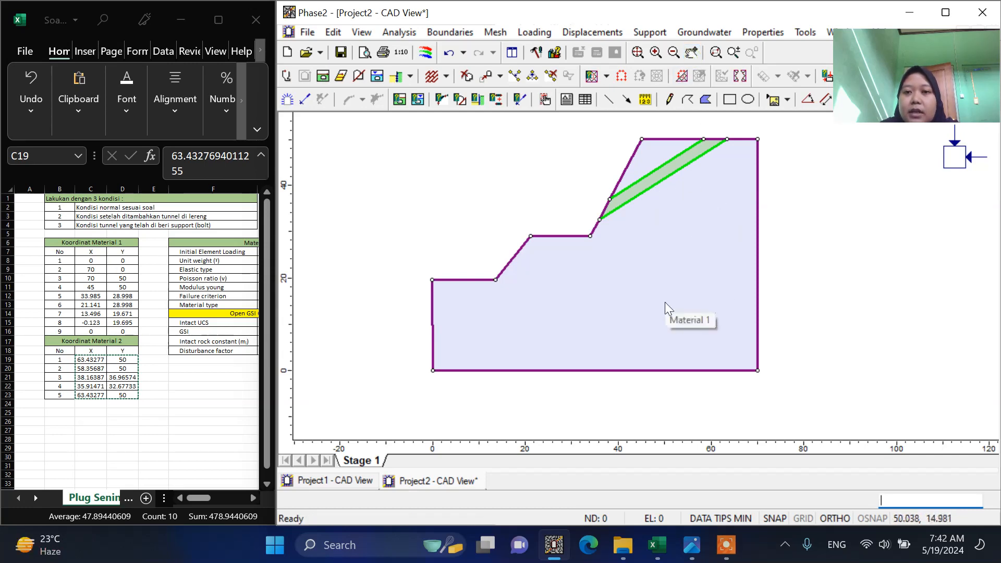
right_click(683, 206)
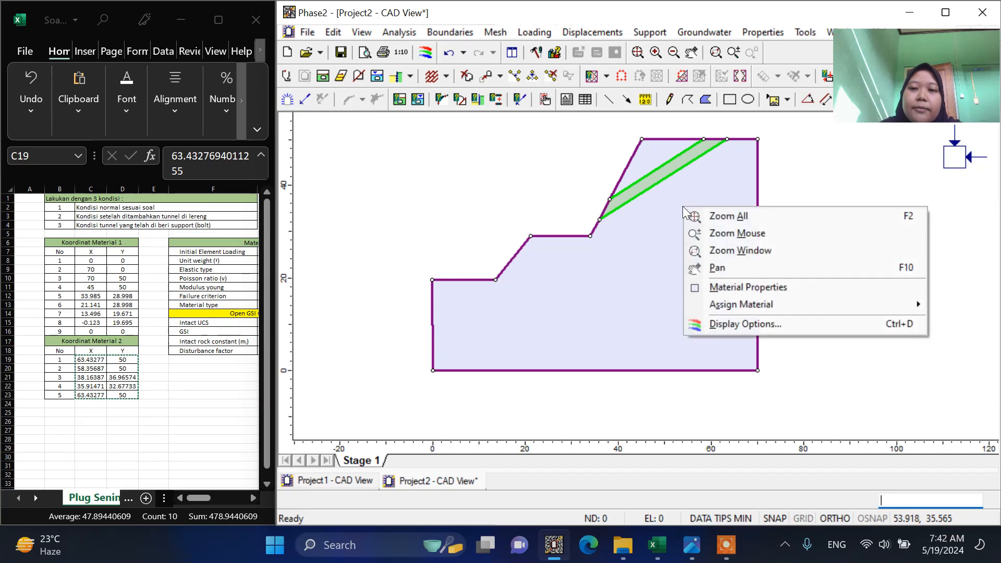
click(741, 286)
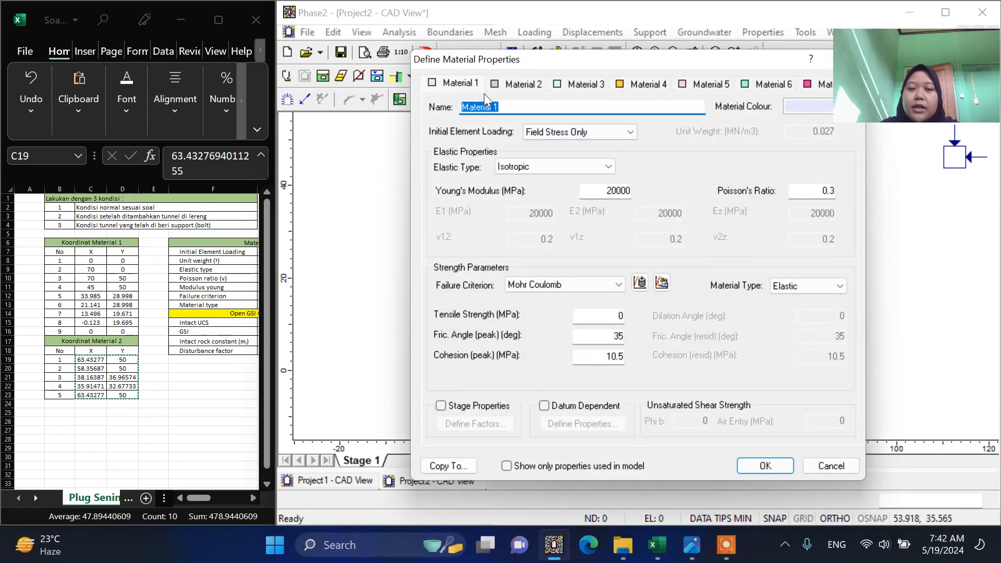
click(474, 109)
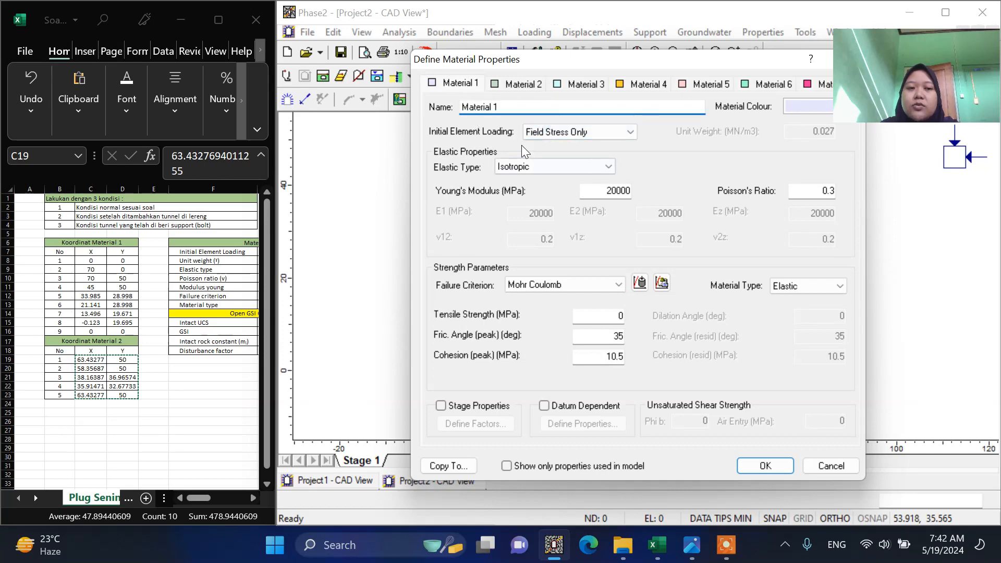
In the Excel sheet, clear the copy marker and bring the Material 1 property table with its values into view.
click(191, 419)
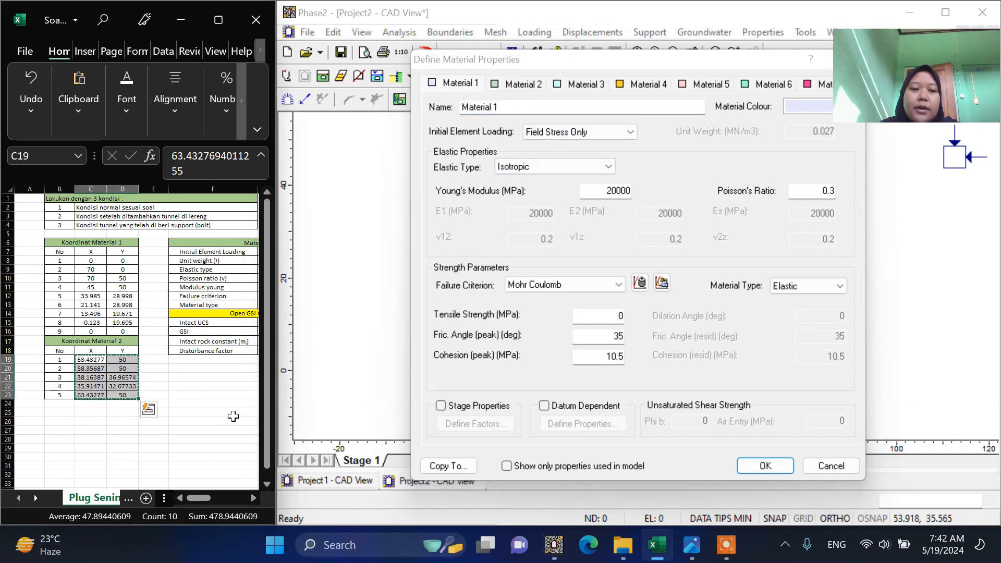
click(233, 416)
key(Escape)
click(256, 489)
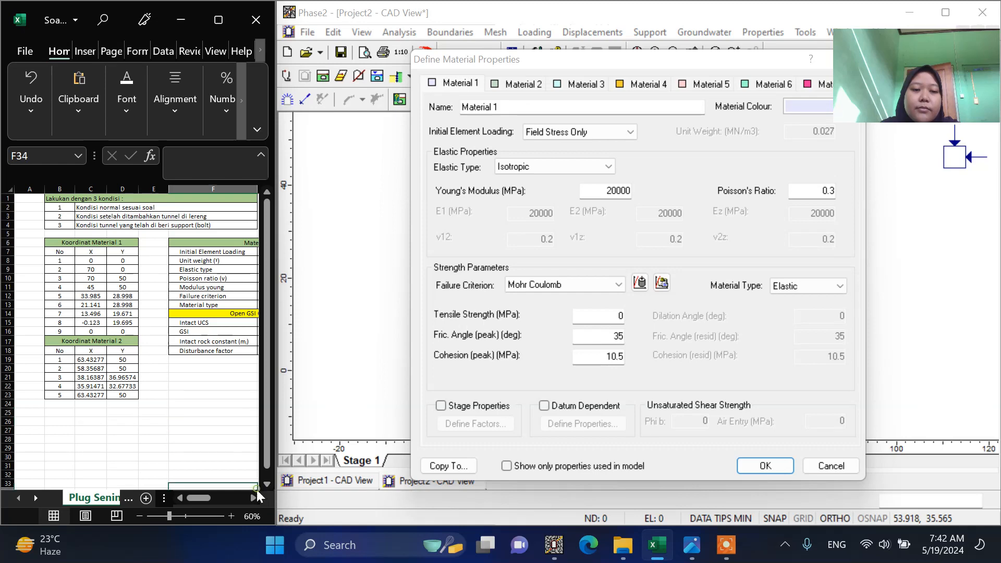
click(255, 496)
click(255, 497)
click(255, 497)
click(255, 497)
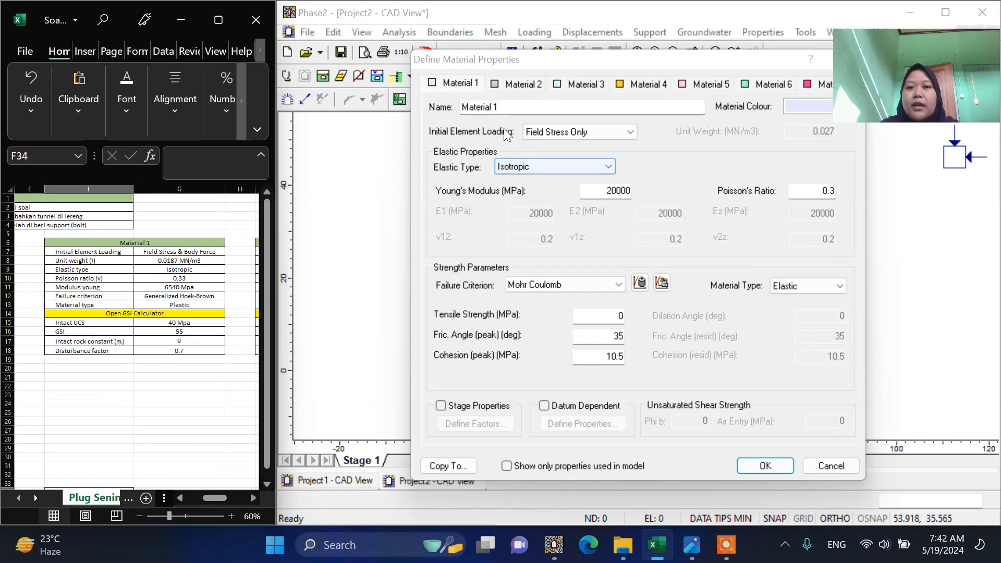
In Phase2, set Material 1's initial element loading to Field Stress & Body Force and its unit weight to 0.0187 MN/m3.
click(503, 109)
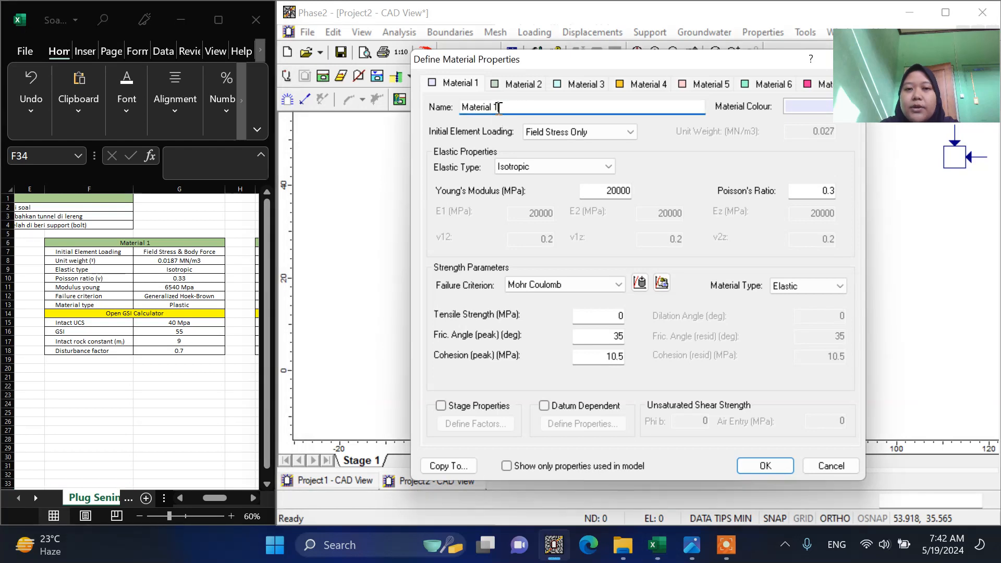
click(542, 132)
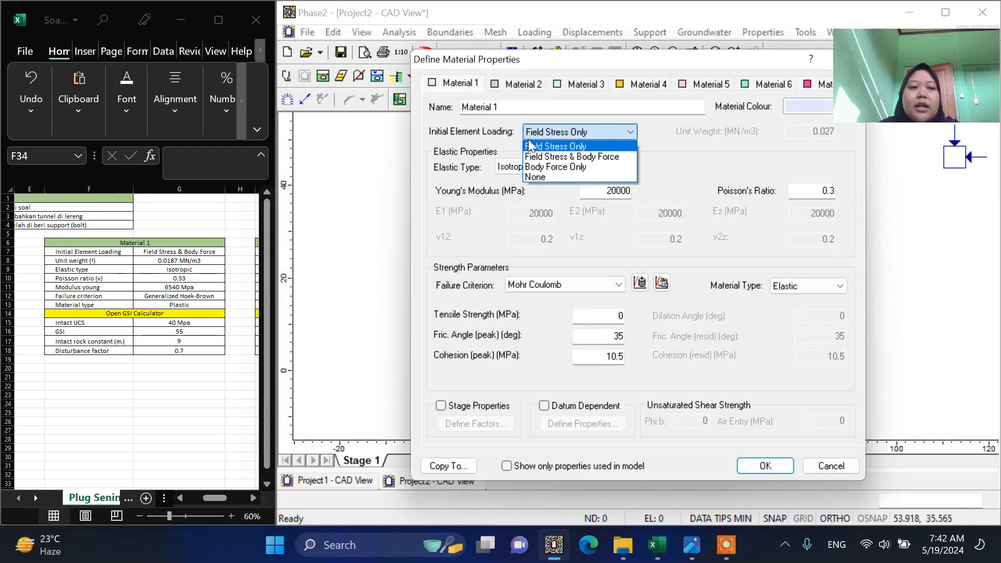
click(611, 156)
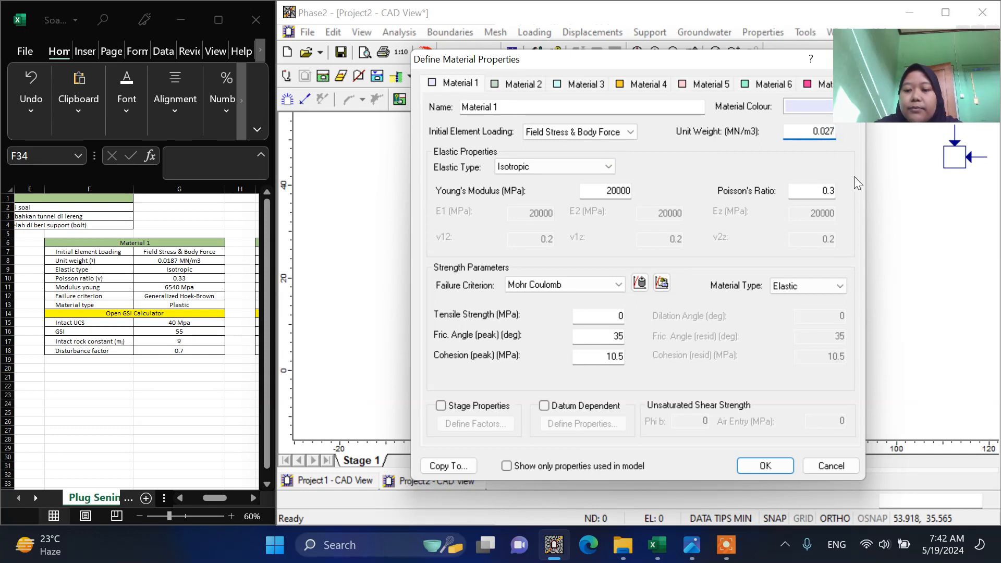
key(BackSpace)
key(BackSpace)
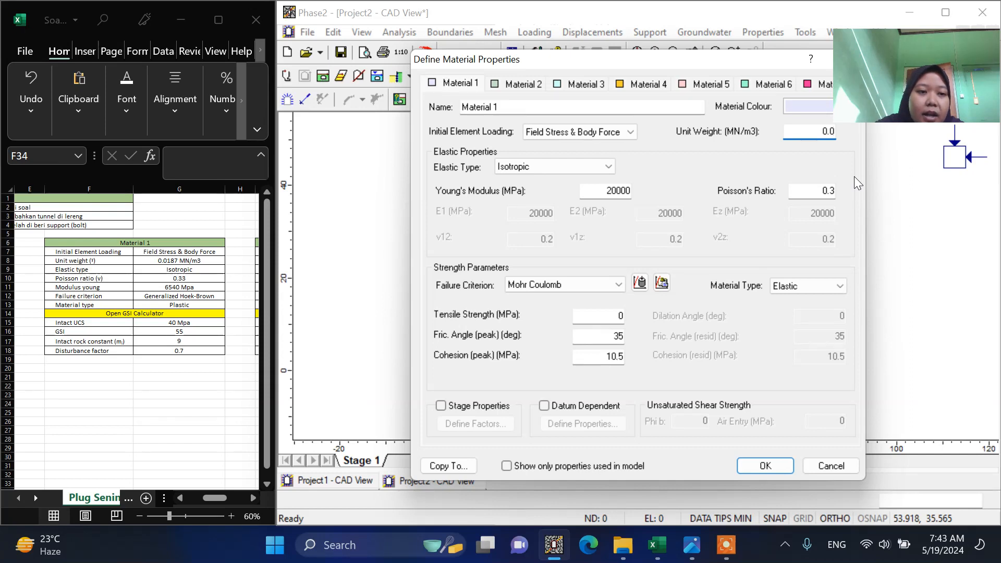
text(187)
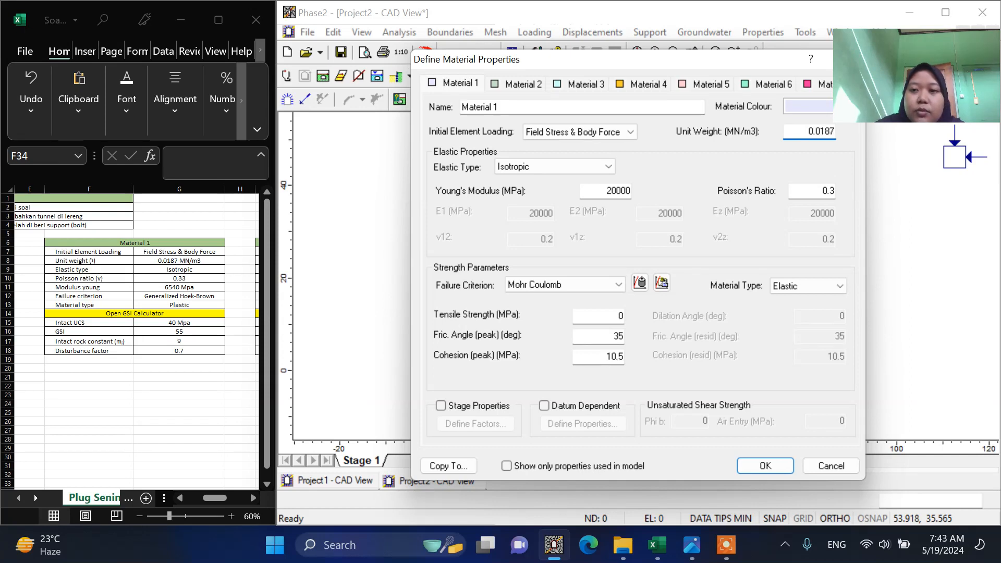
Set Material 1's Young's modulus to 6540 MPa and its Poisson's ratio to 0.33.
key(Tab)
key(Tab)
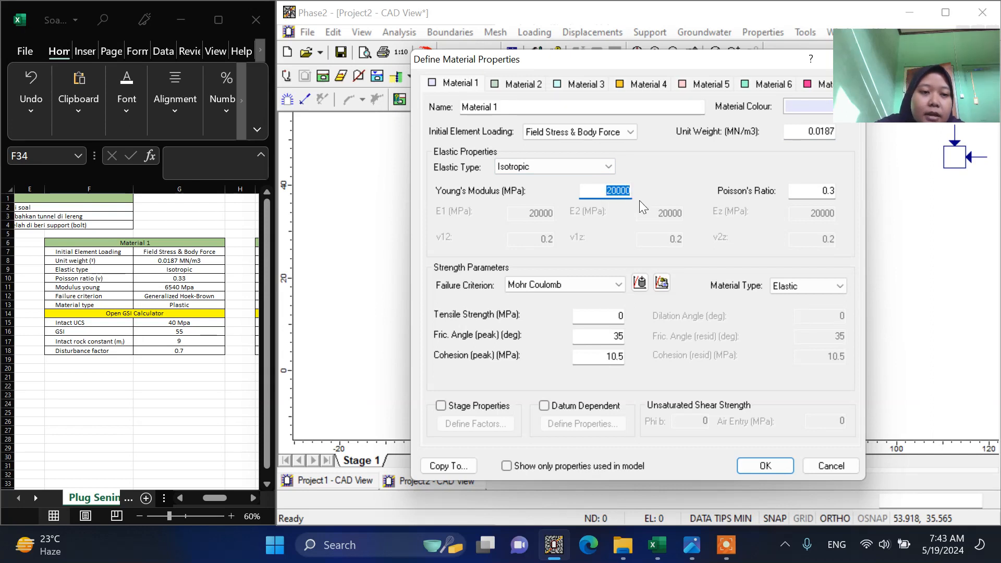
text(654)
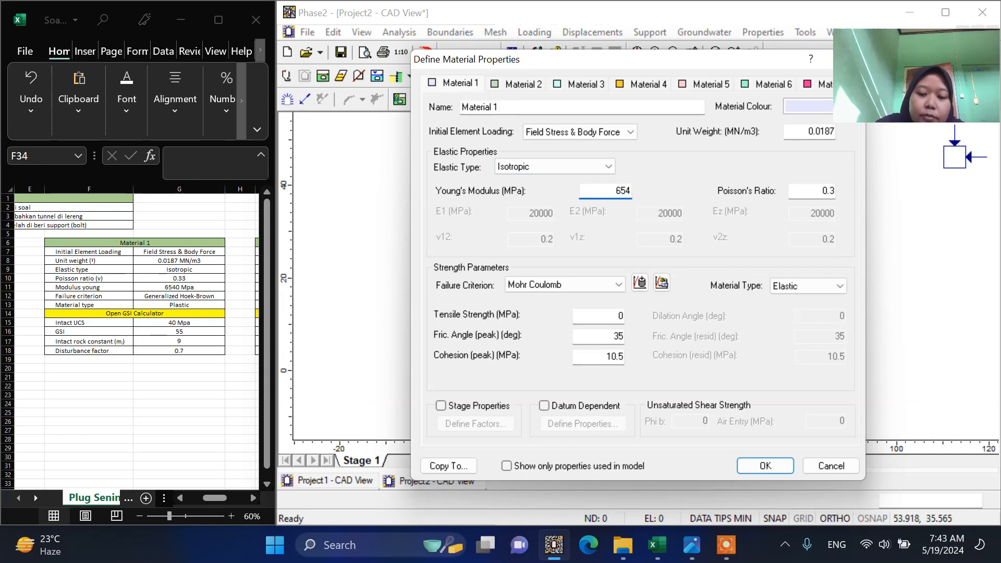
text(0)
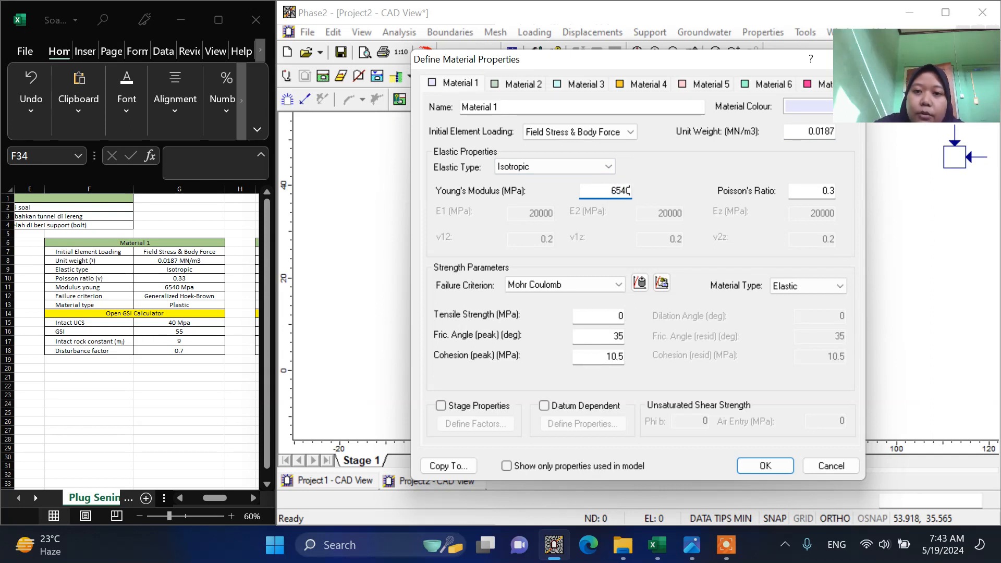
click(835, 191)
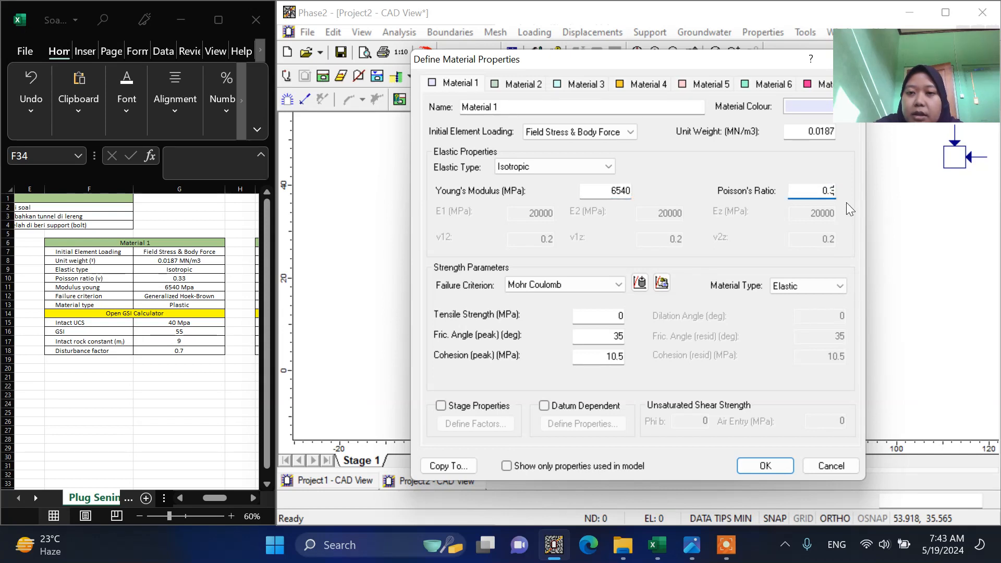
text(0.3)
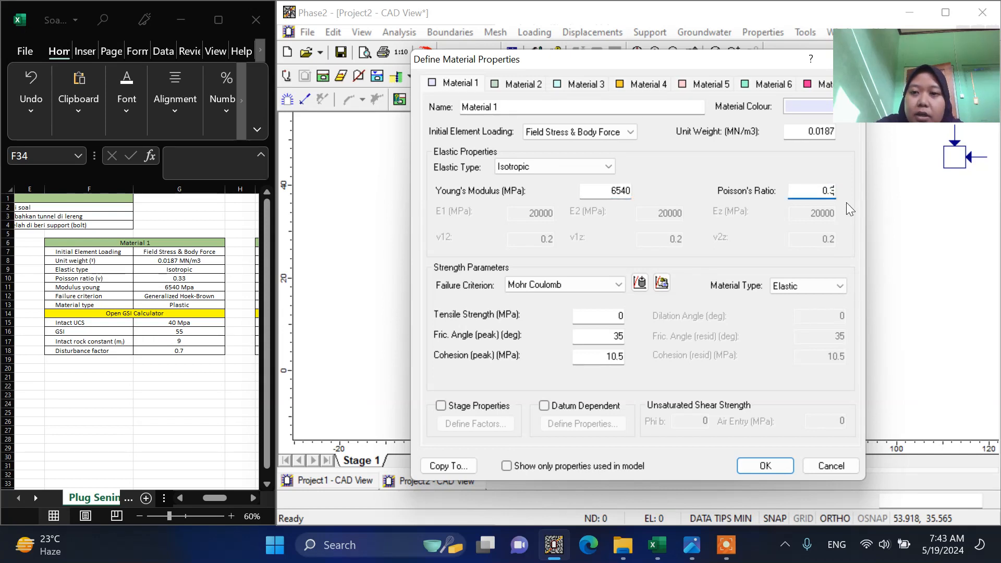
text(3)
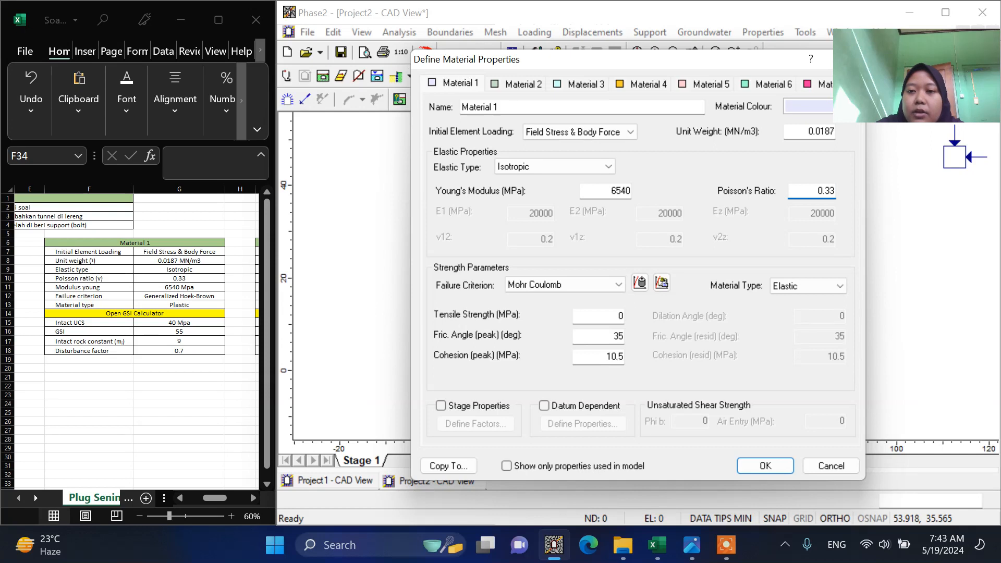
Set Material 1's failure criterion to Generalized Hoek-Brown and its material type to Plastic.
click(583, 287)
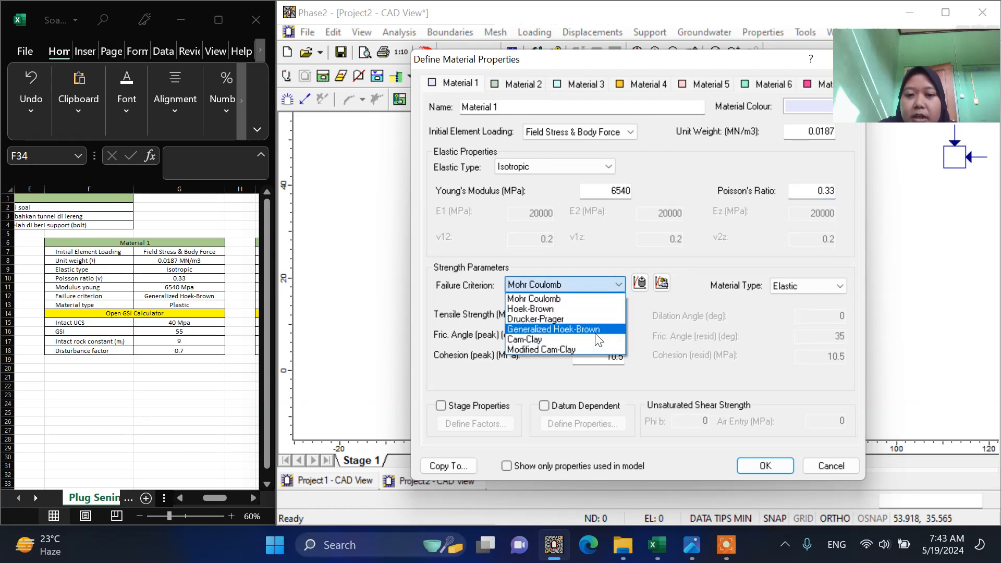
click(596, 333)
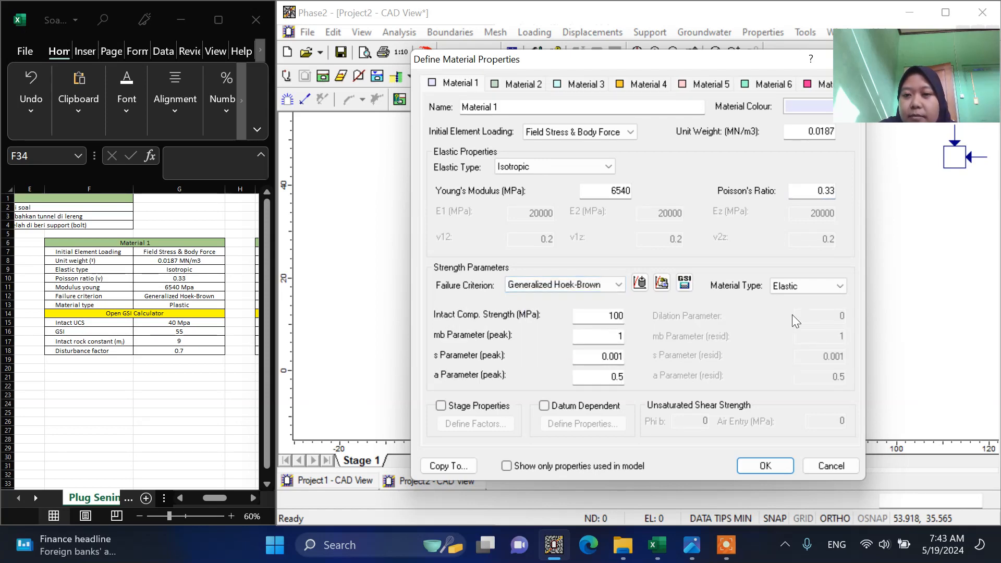
click(809, 289)
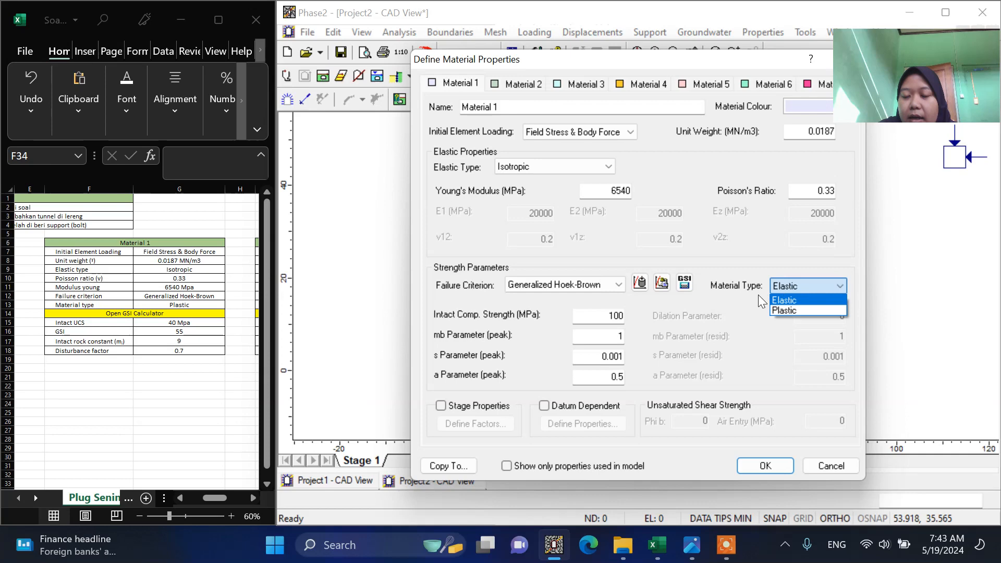
click(799, 311)
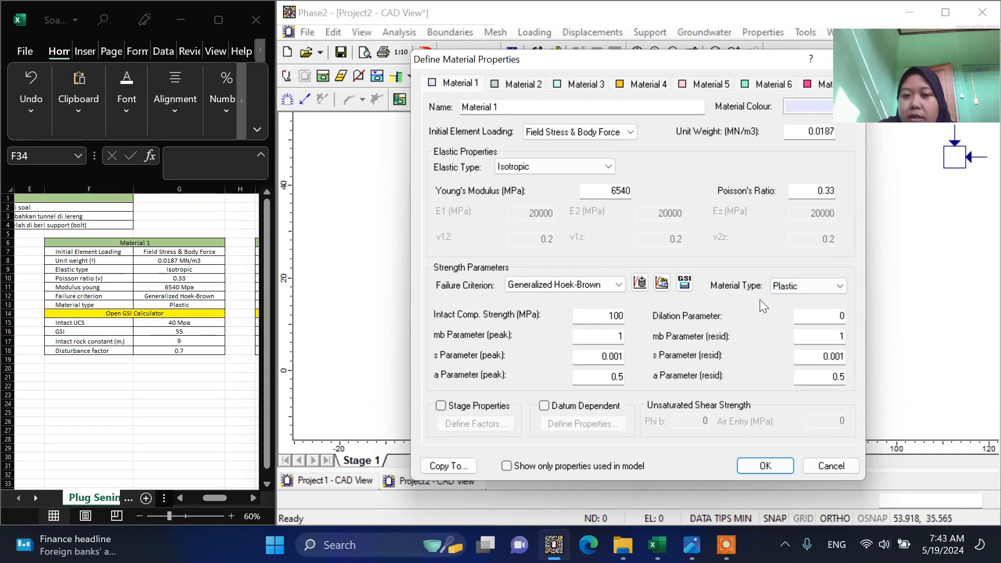
In the GSI parameter calculator for Material 1, enter intact UCS 40 MPa, Geological Strength Index 55, intact rock constant mi 9 and disturbance factor 0.7.
click(686, 284)
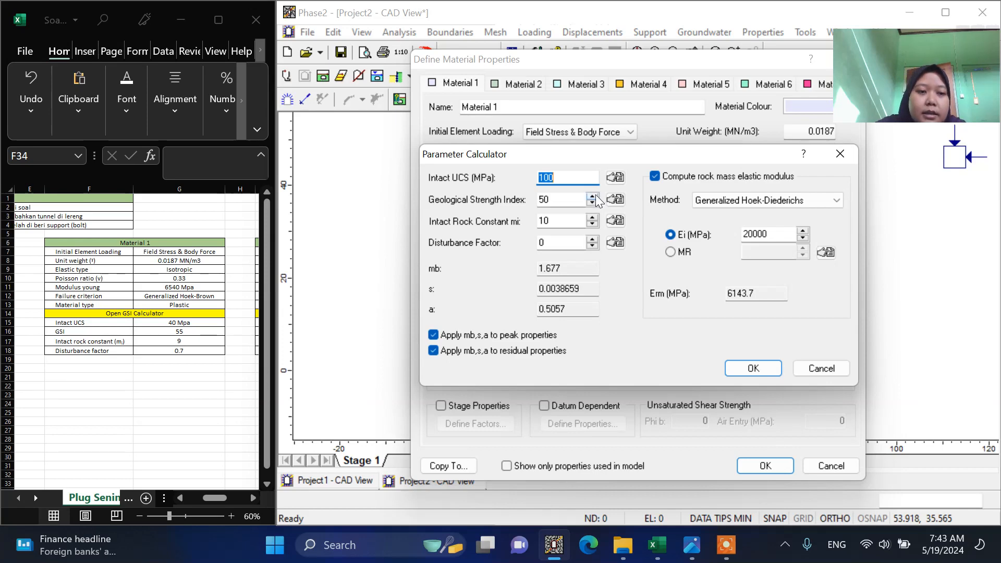
text(40)
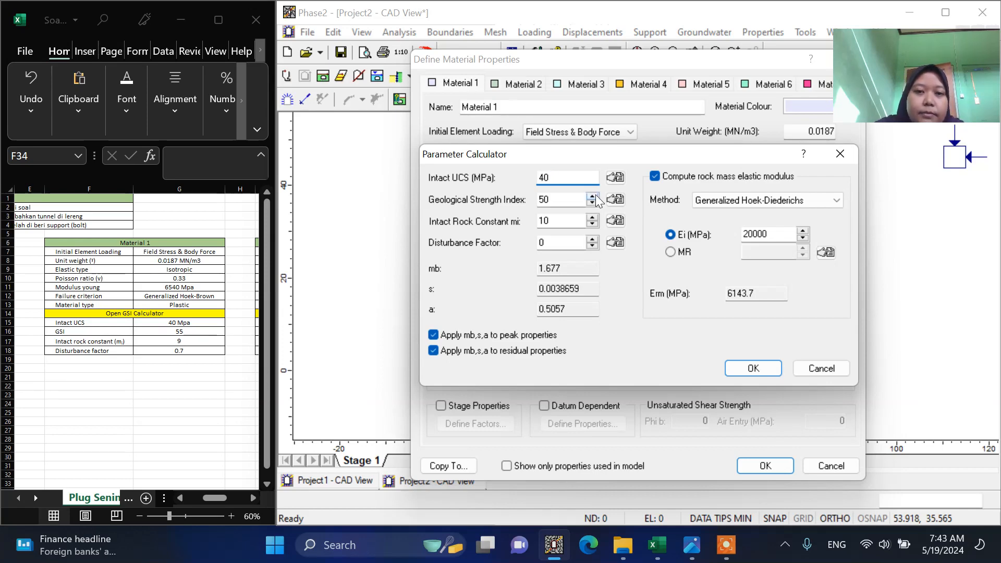
click(569, 196)
key(BackSpace)
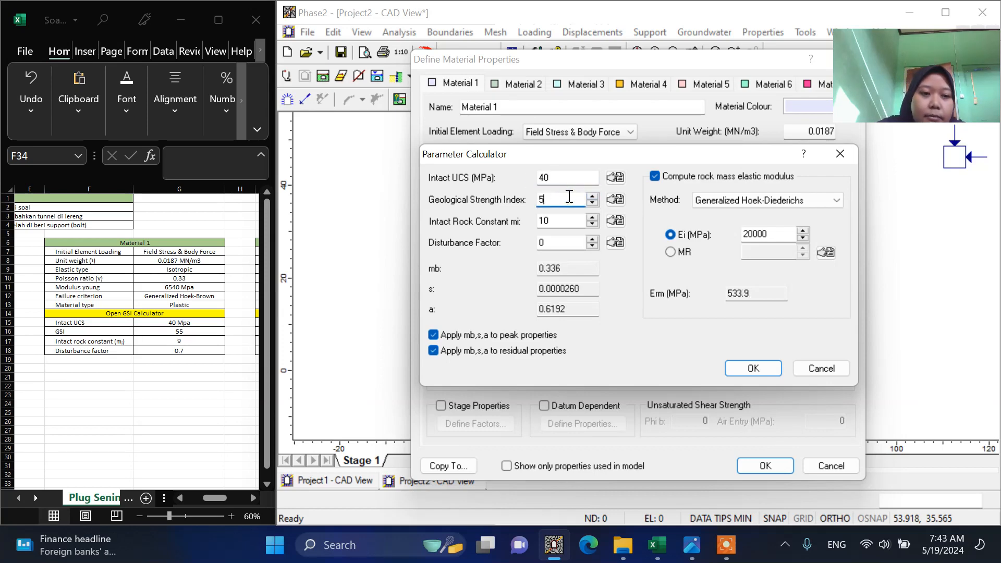
text(5)
double_click(563, 219)
key(BackSpace)
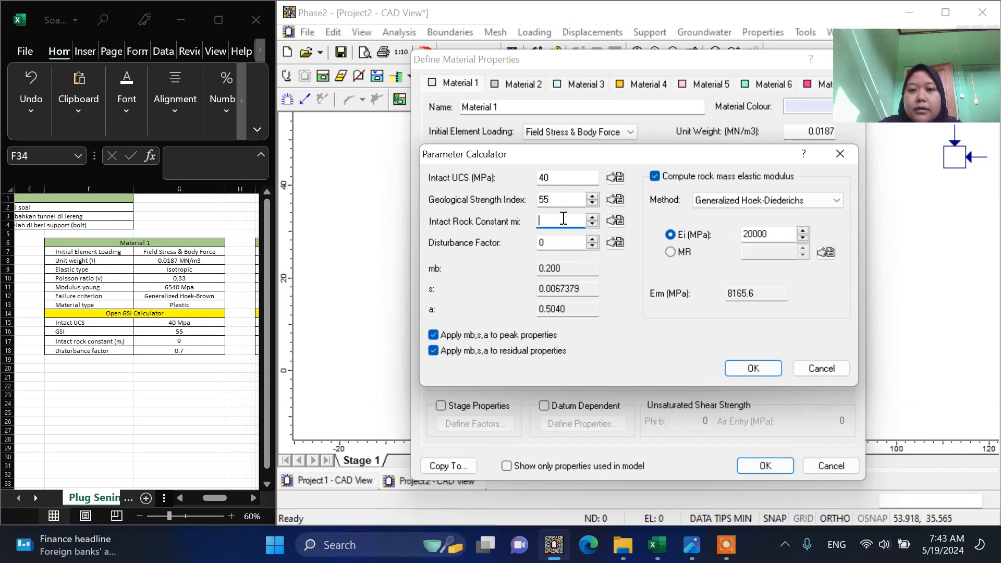
text(9)
click(569, 243)
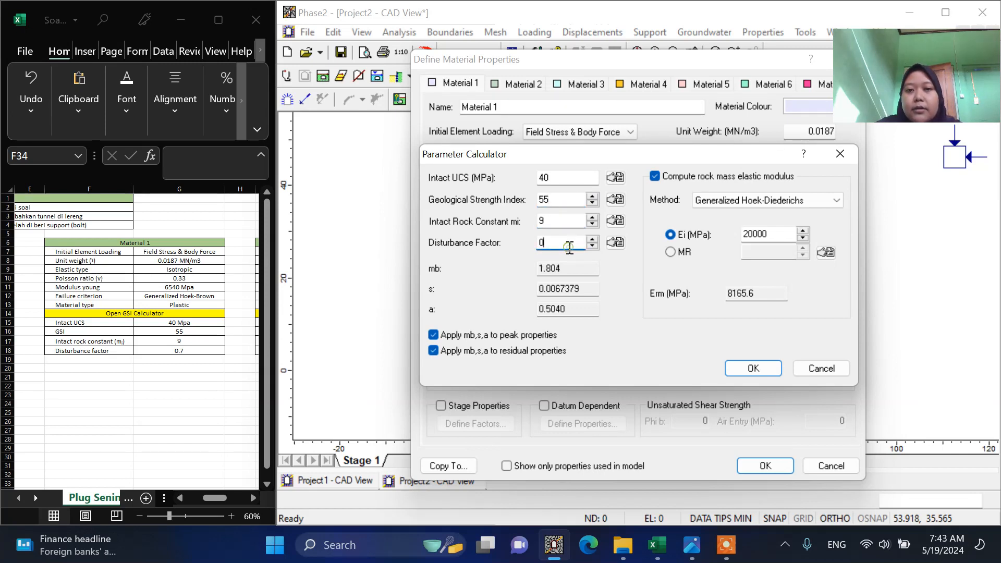
text(.7)
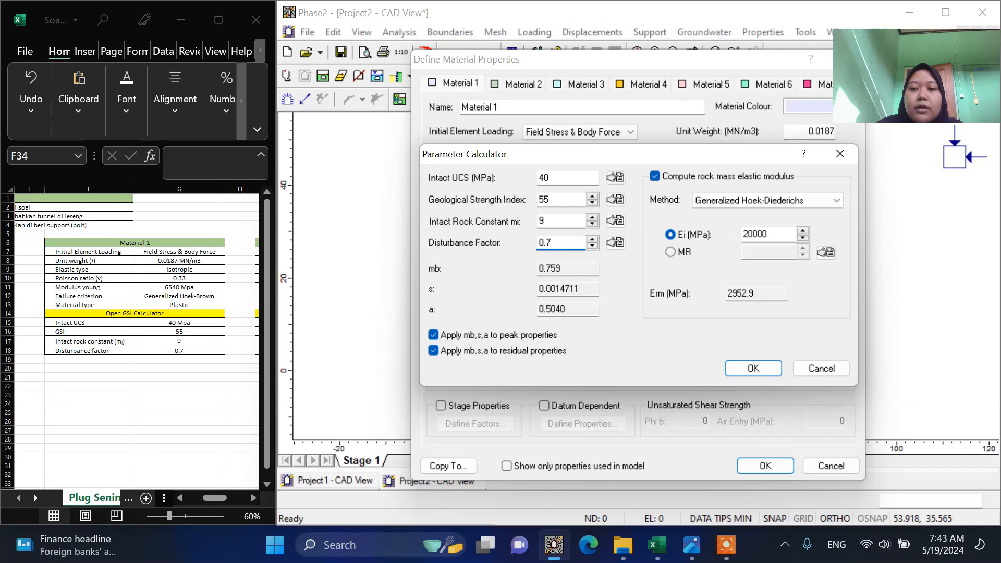
Turn off computing the rock mass elastic modulus for Material 1 and accept the calculated GSI parameters.
click(686, 177)
click(686, 176)
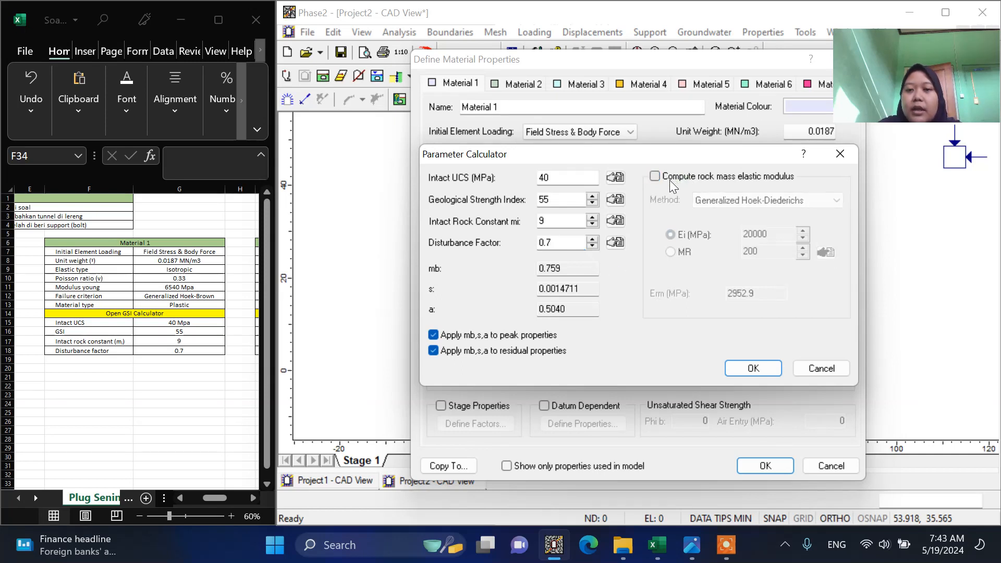
click(656, 177)
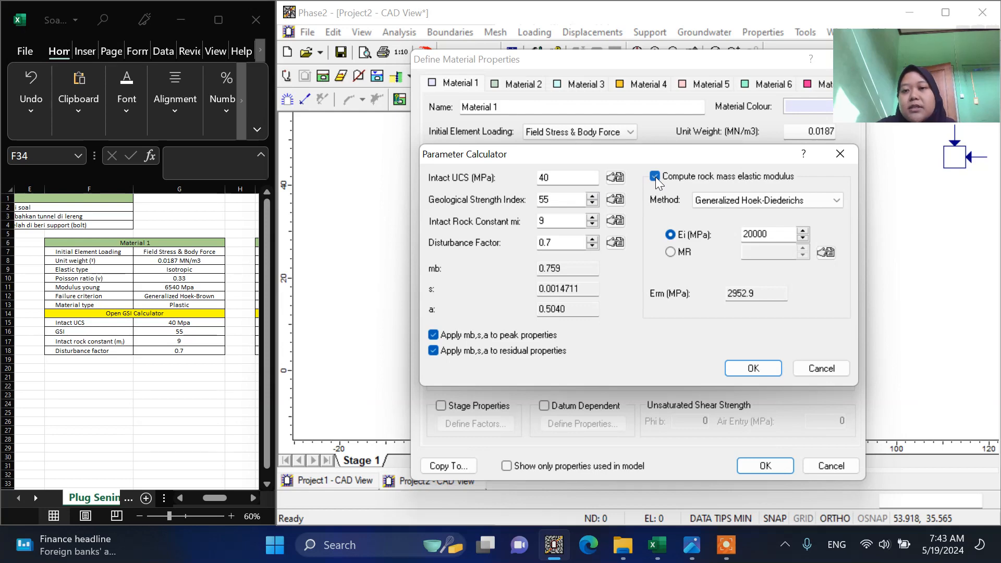
click(655, 177)
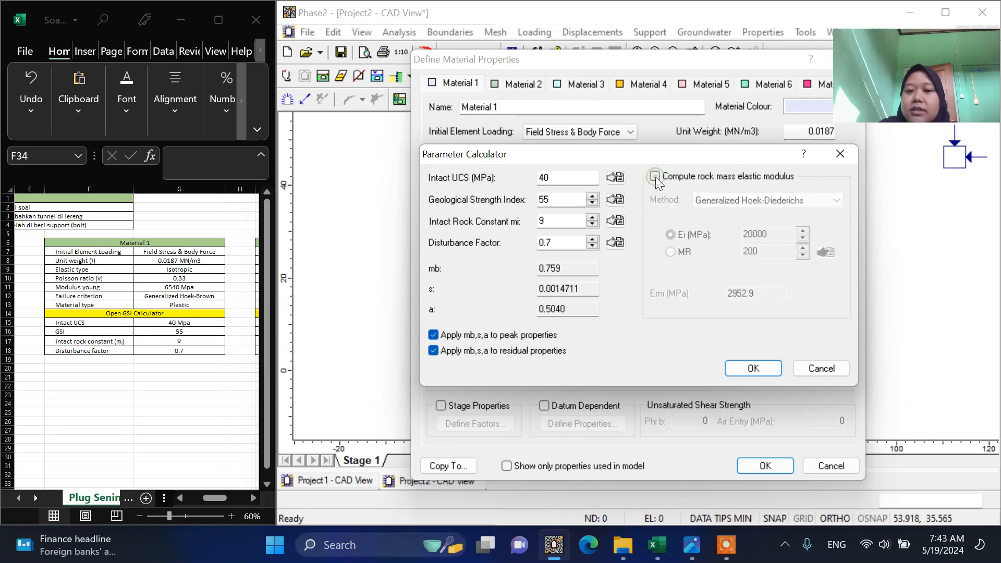
click(751, 370)
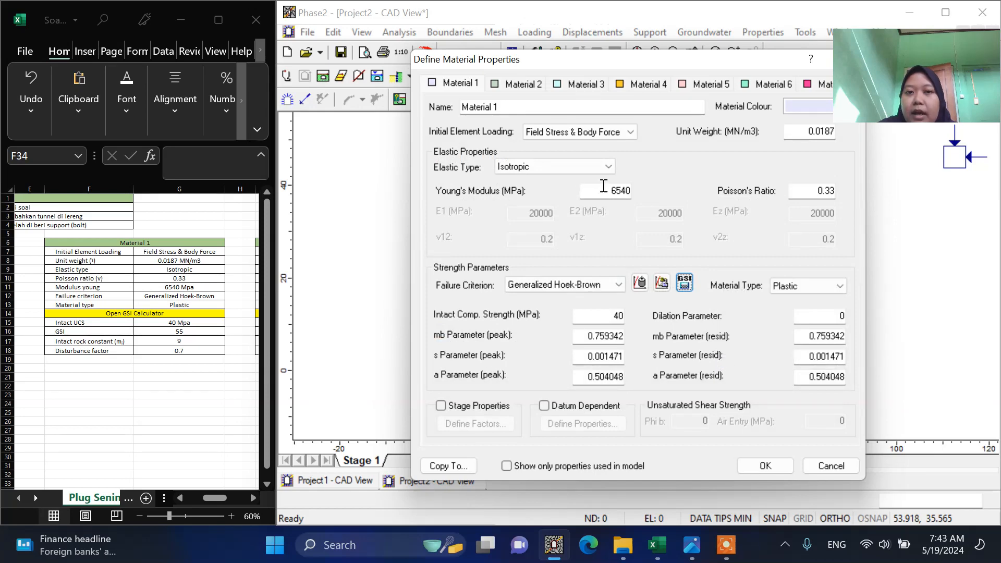
Set Material 2's initial element loading to Field Stress & Body Force and its unit weight to 0.0296 MN/m3, following the Excel table.
click(524, 85)
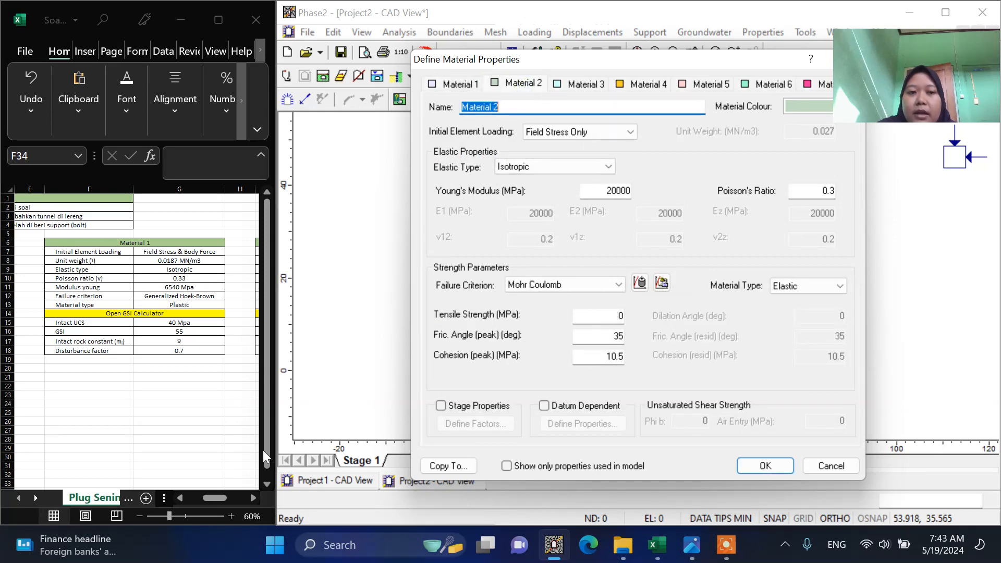
click(254, 498)
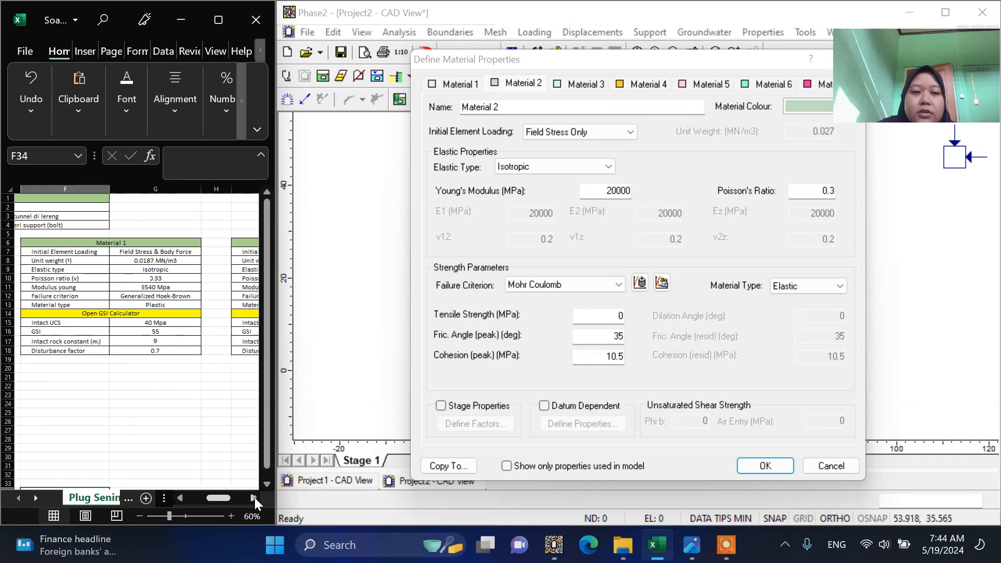
click(255, 498)
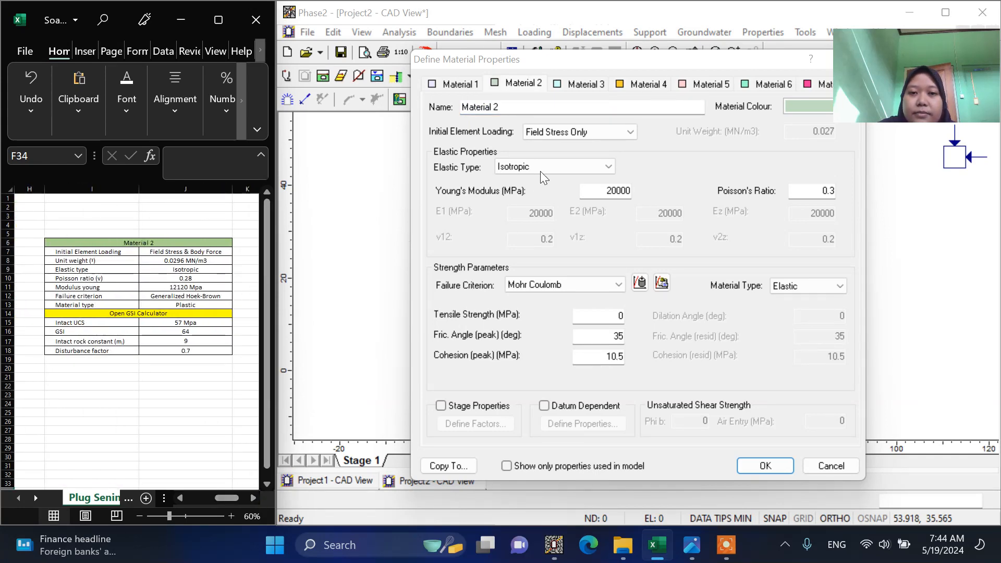
click(571, 131)
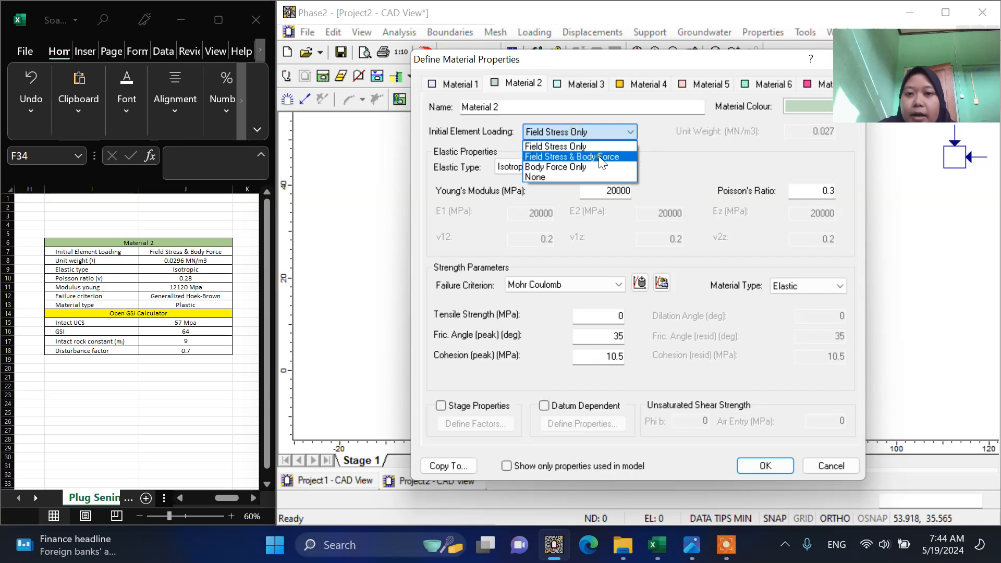
click(595, 155)
click(566, 167)
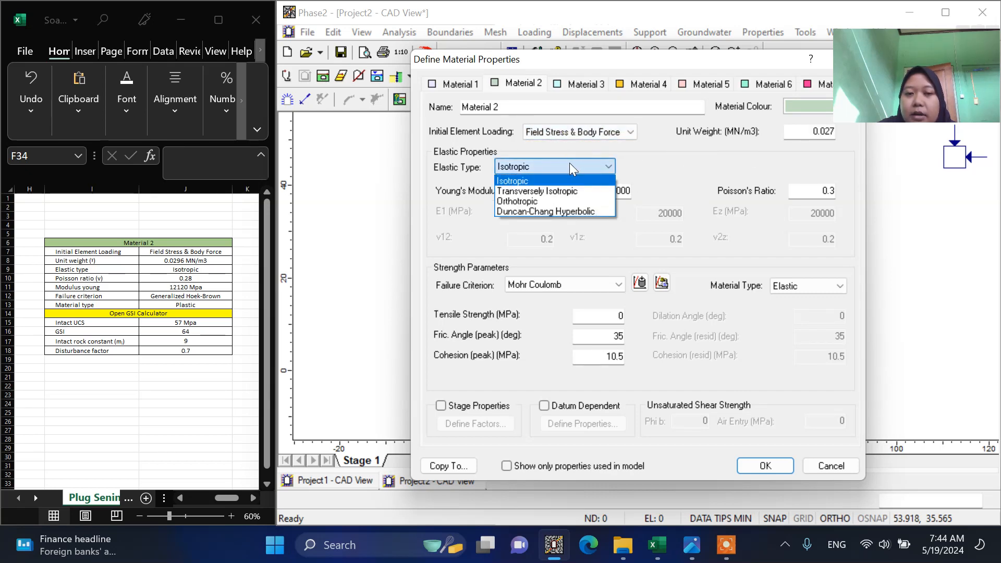
click(570, 163)
click(569, 162)
click(570, 163)
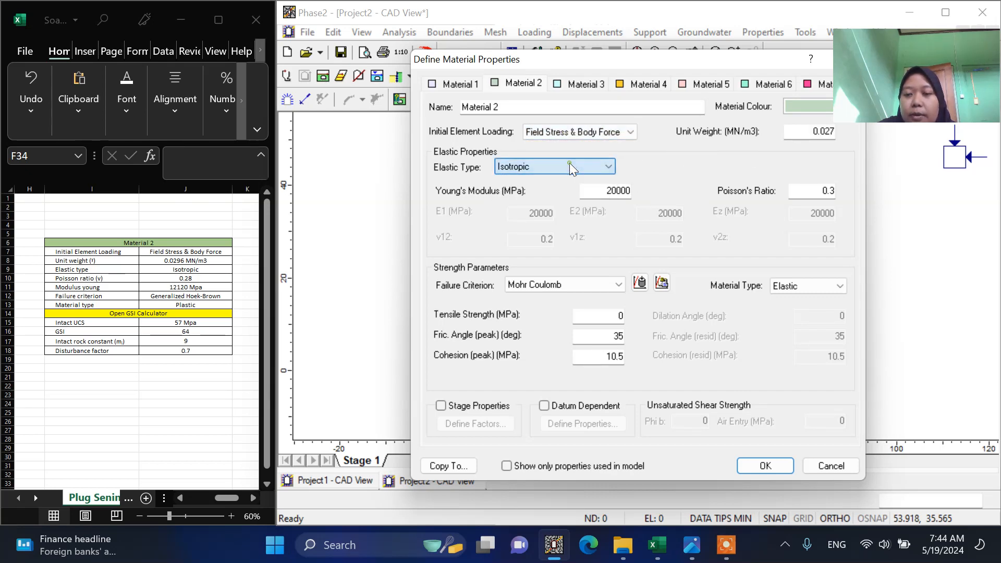
double_click(797, 130)
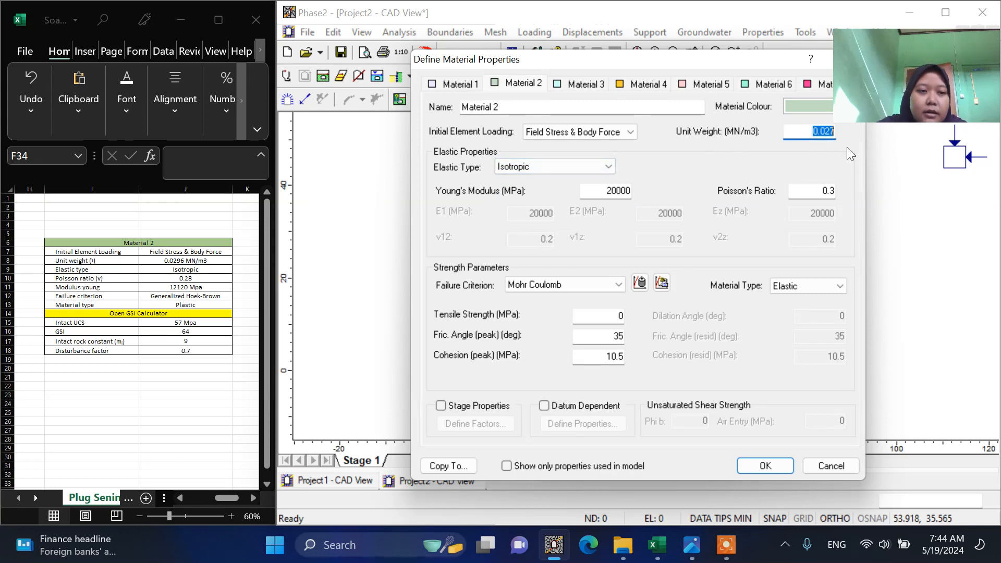
text(0.)
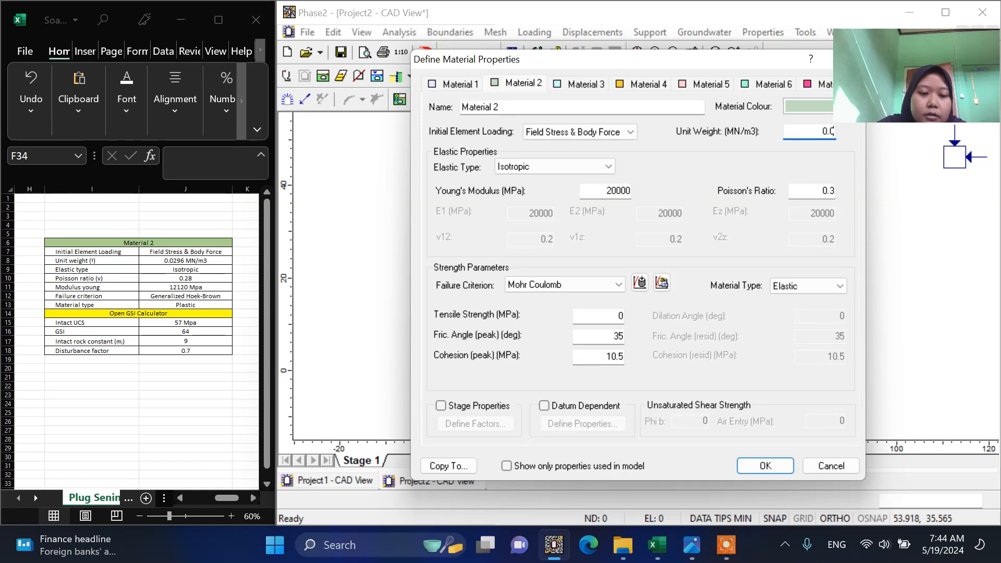
text(0296)
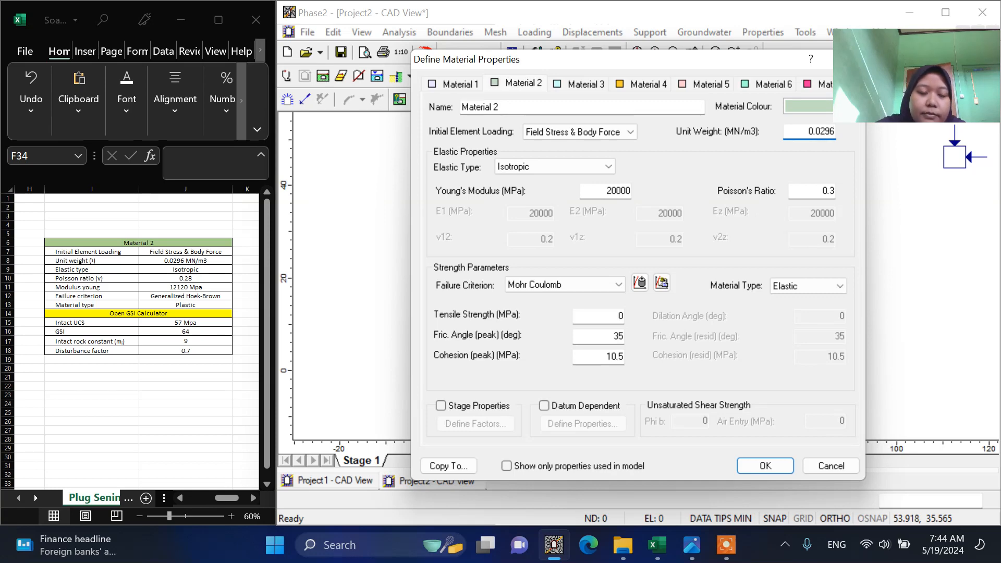
Set Material 2's Poisson's ratio to 0.28 and its Young's modulus to 12120 MPa.
click(835, 193)
key(BackSpace)
key(BackSpace)
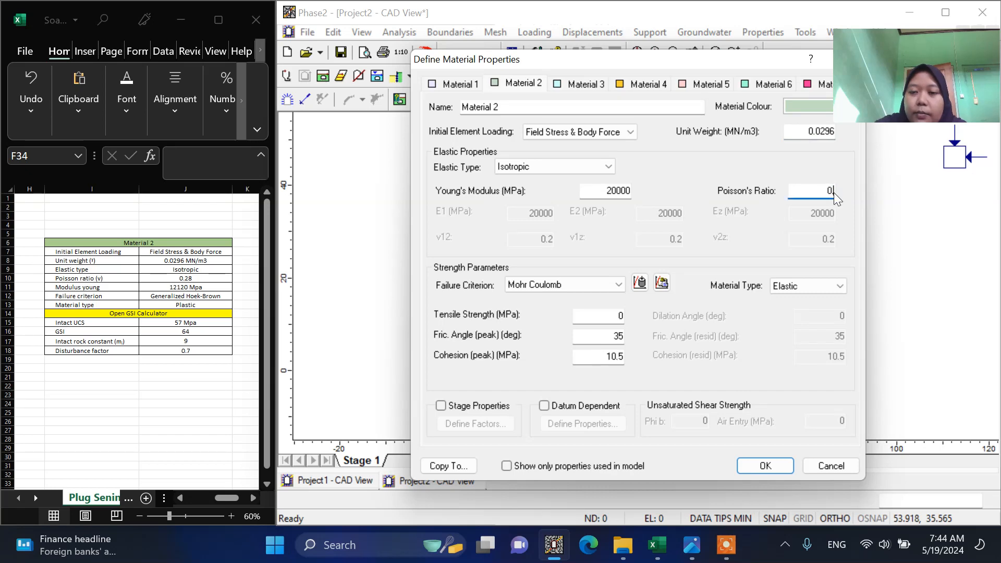
text(.28)
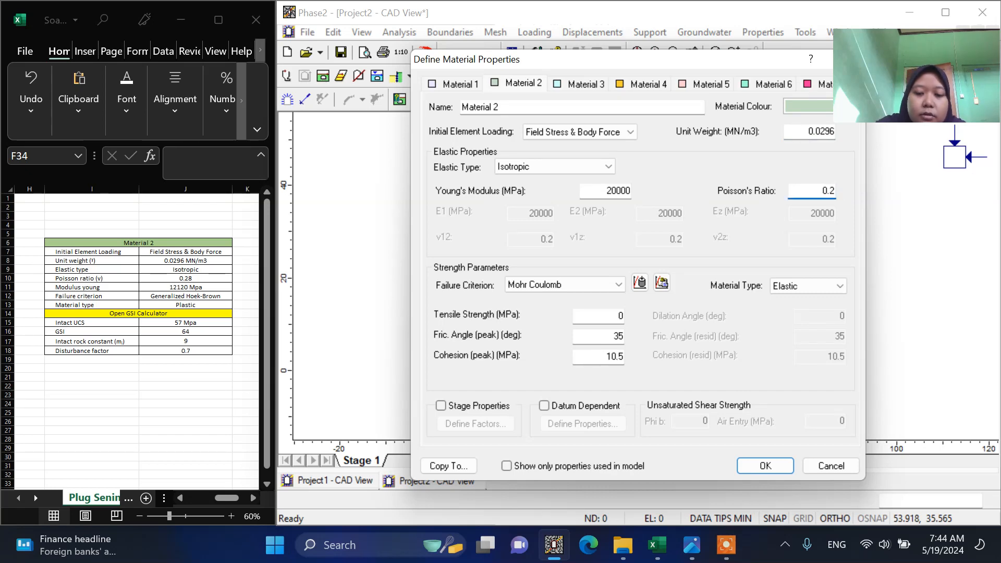
double_click(608, 193)
key(BackSpace)
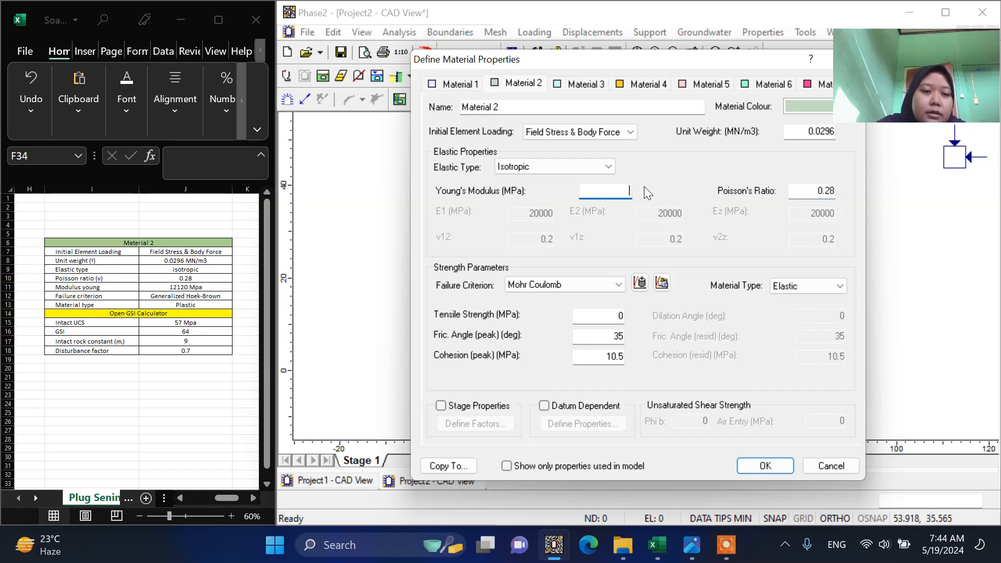
text(12)
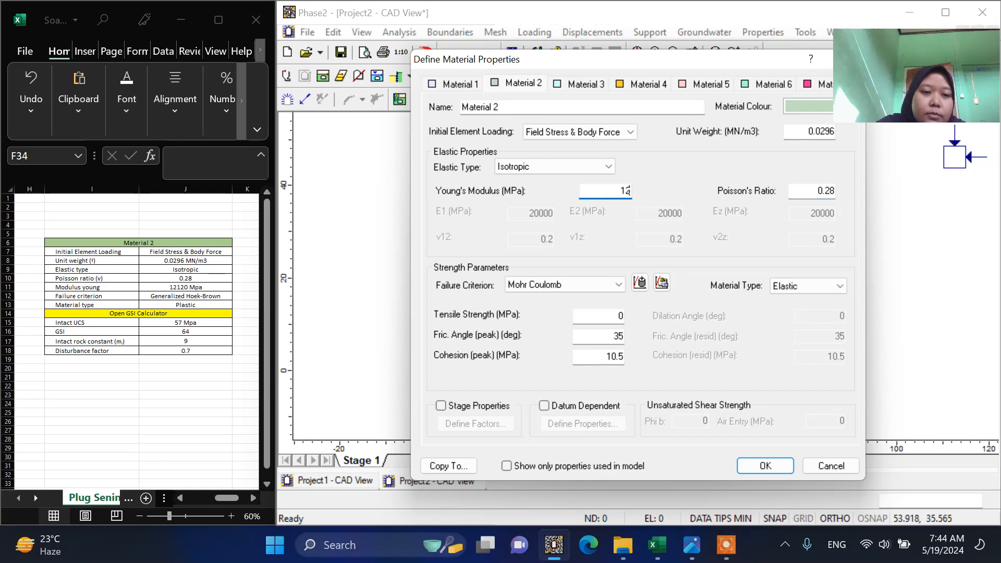
text(120)
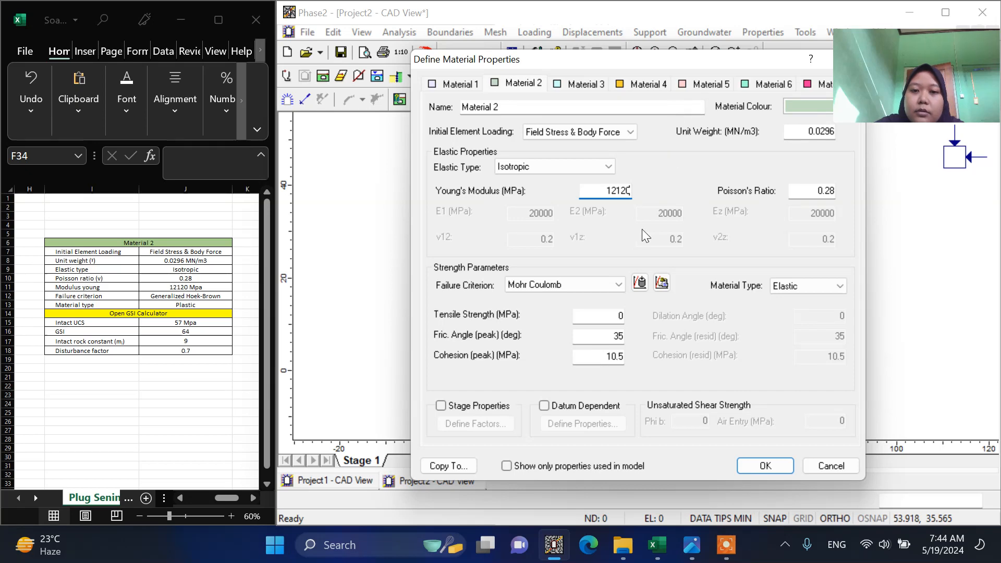
Set Material 2's failure criterion to Generalized Hoek-Brown and its material type to Plastic.
click(617, 284)
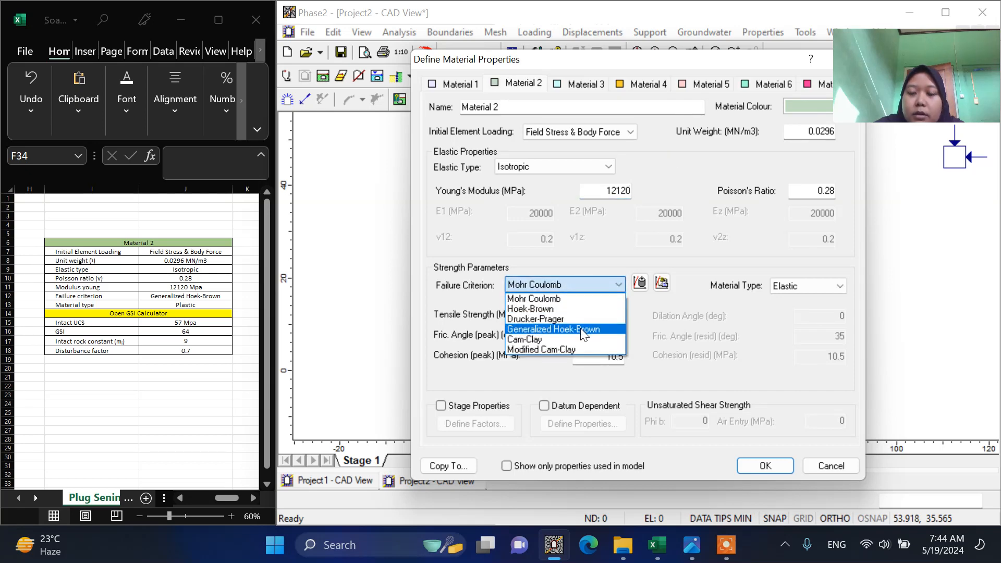
click(574, 329)
click(819, 286)
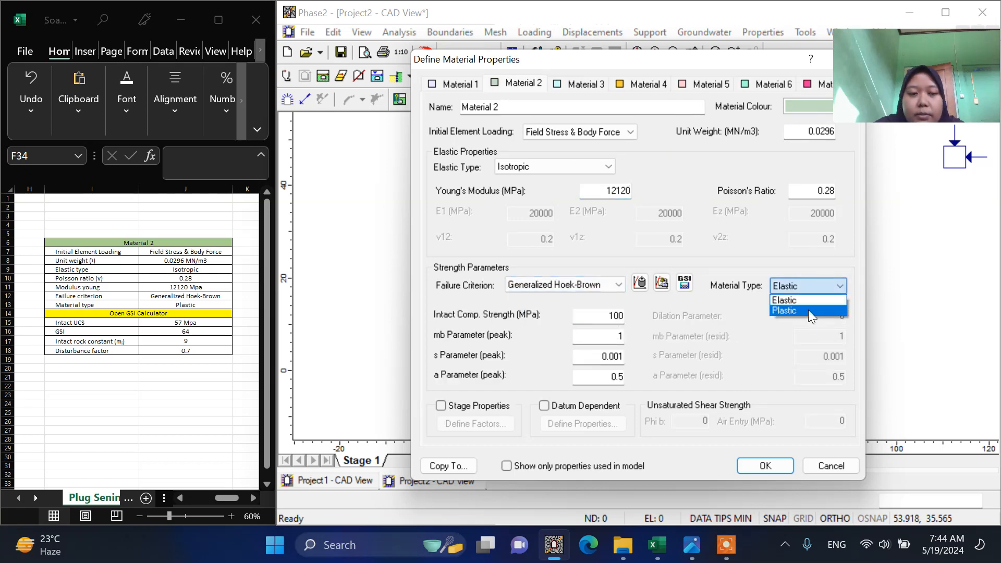
click(809, 310)
In the GSI parameter calculator for Material 2, enter intact UCS 57 MPa and Geological Strength Index 64, and accept the parameters.
click(685, 283)
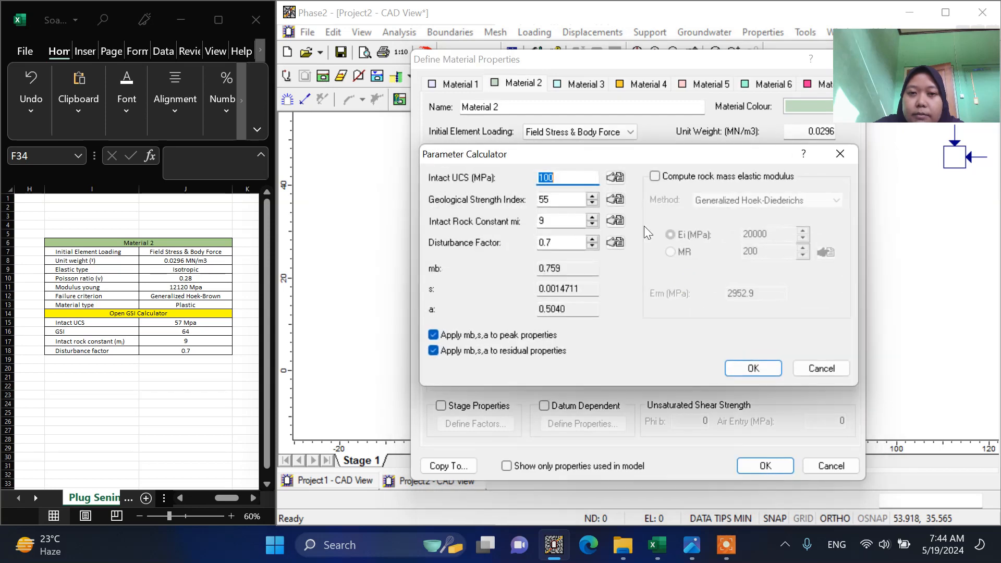
text(57)
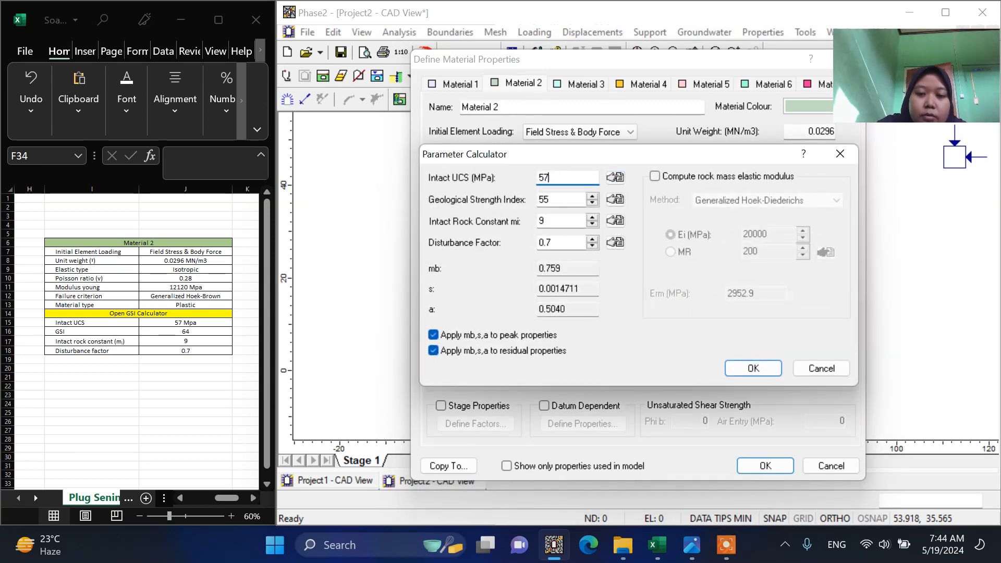
double_click(557, 200)
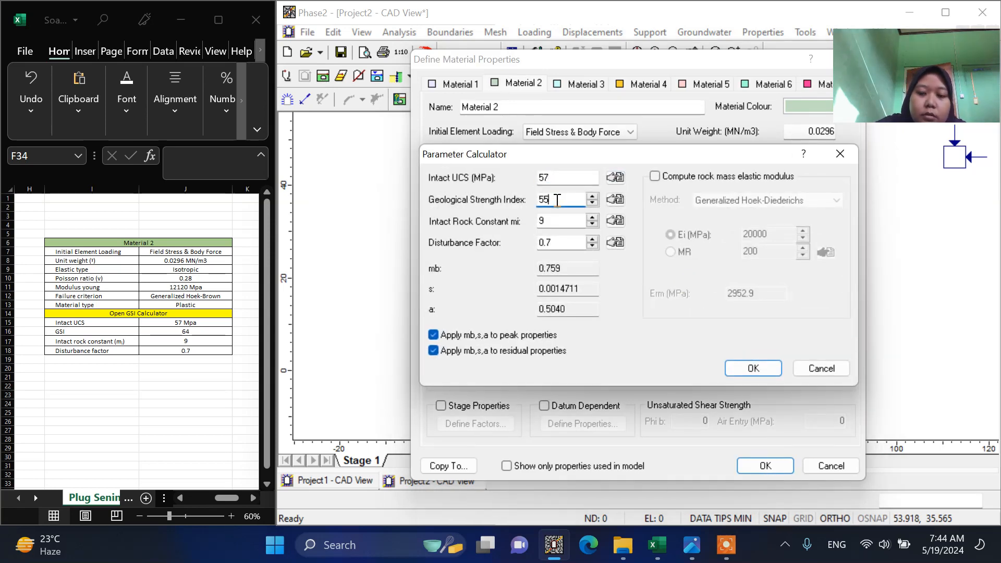
key(BackSpace)
text(64)
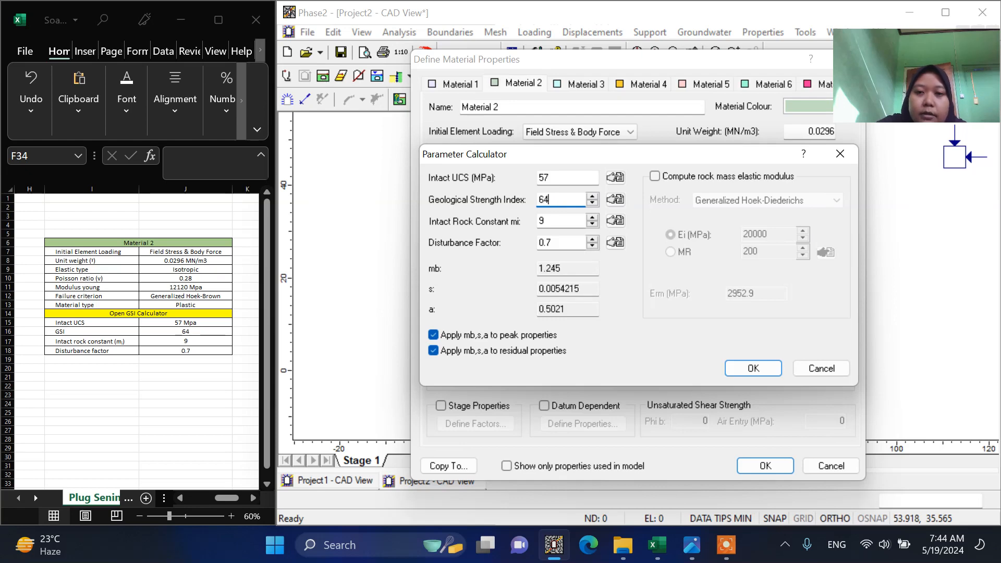
click(559, 220)
click(559, 243)
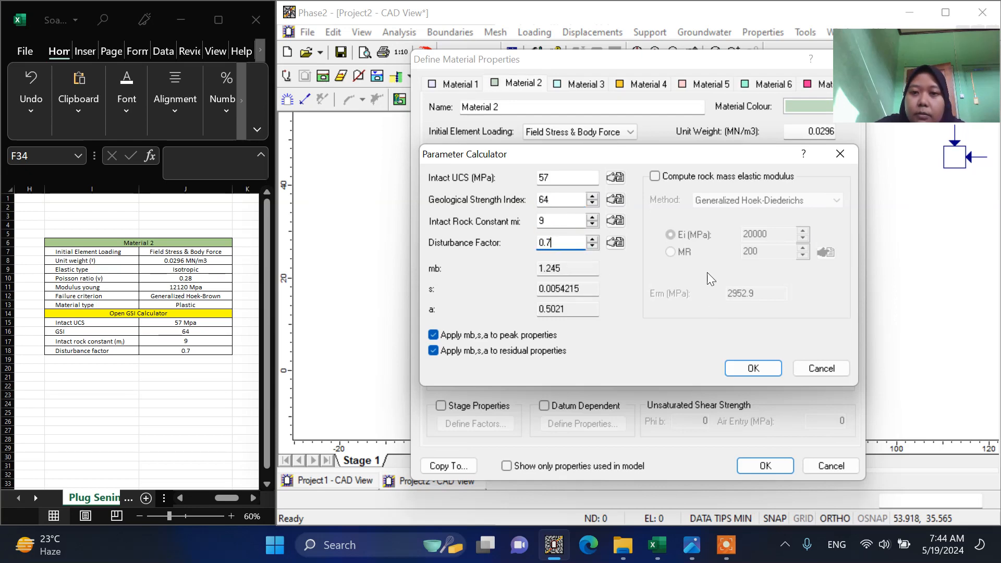
click(754, 368)
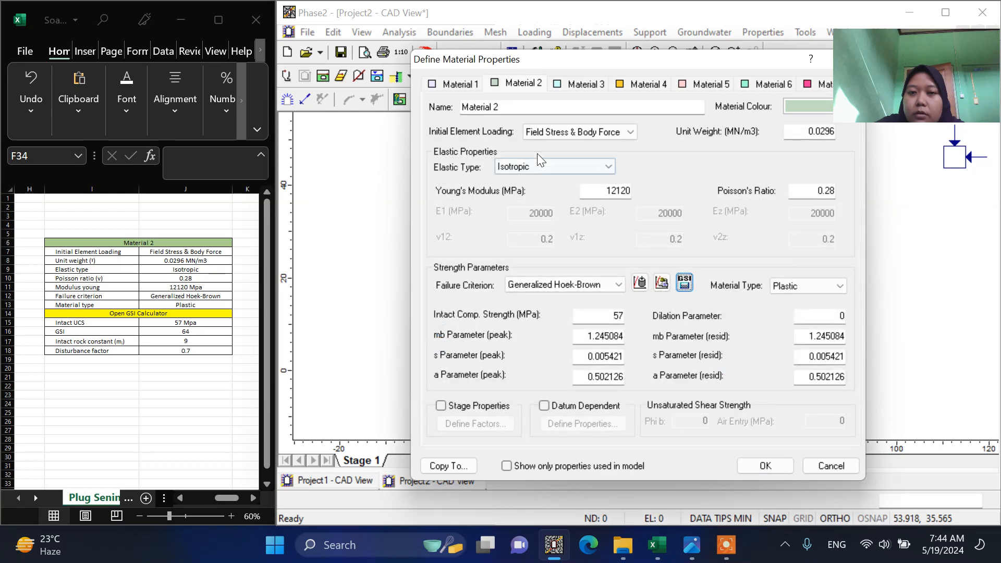
Review the entries of Material 1 and Material 2 and accept the material property definitions.
click(459, 87)
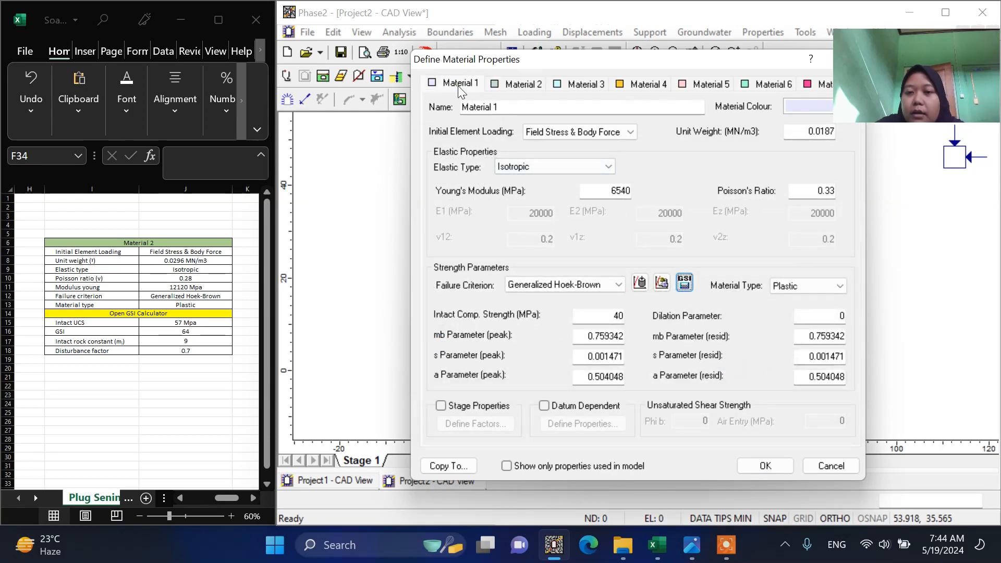
click(510, 84)
click(765, 465)
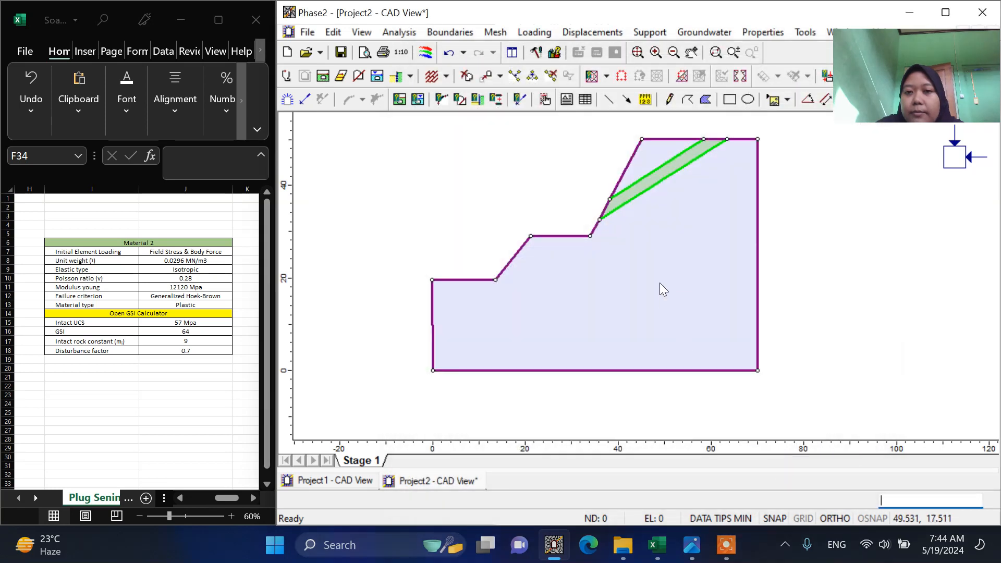
scroll(658, 278, down, 2)
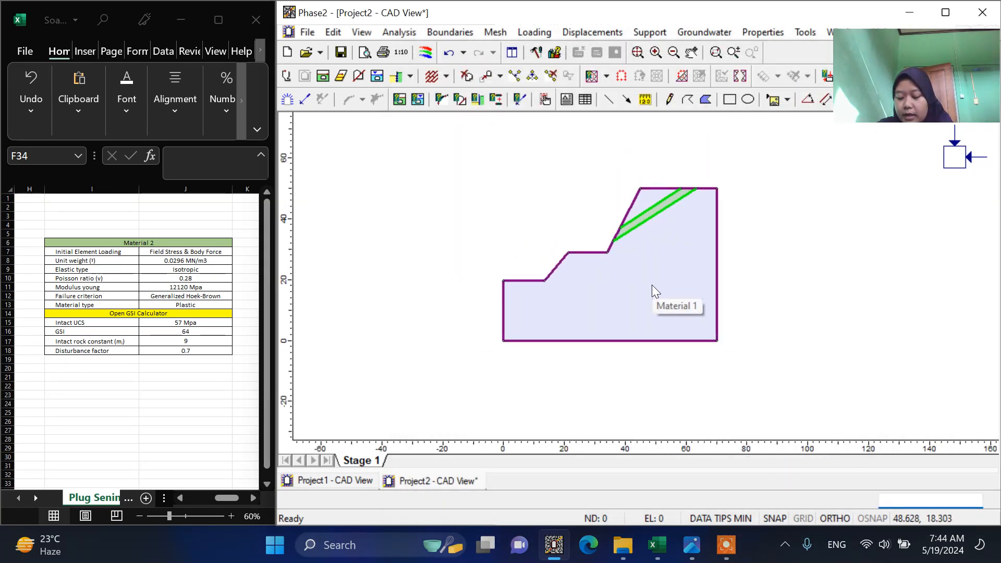
click(496, 31)
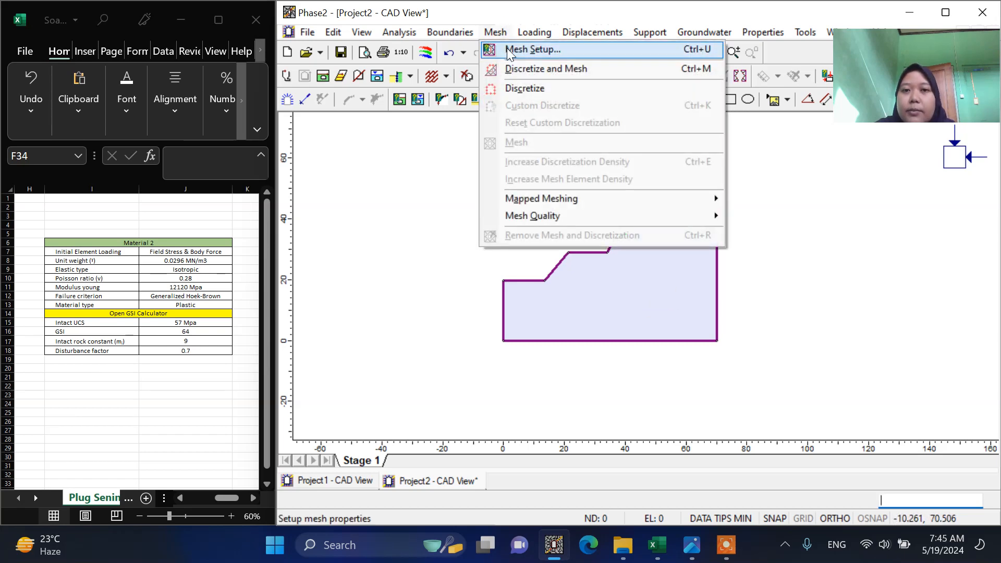
click(508, 51)
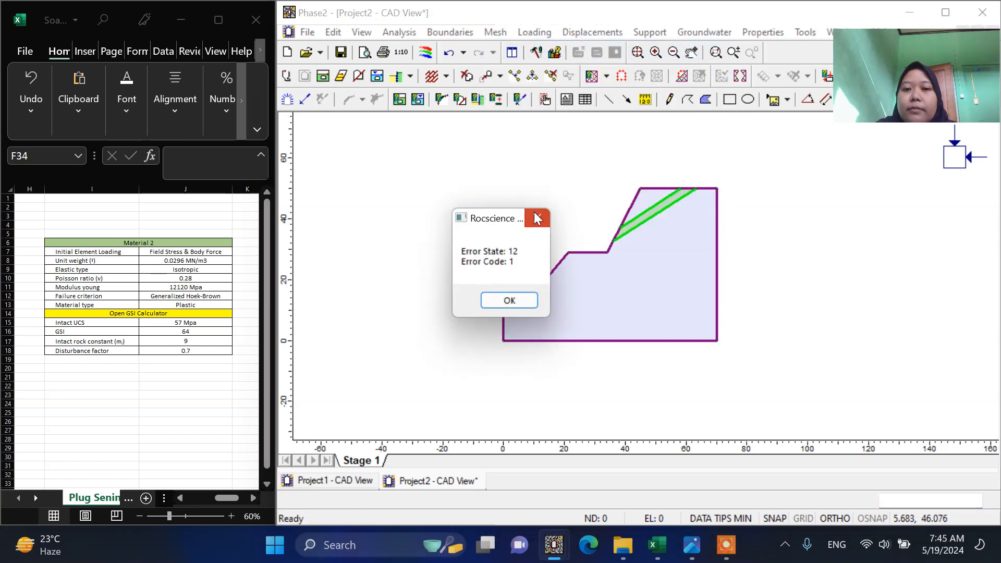
click(537, 218)
Set up the mesh with the Uniform mesh type and 6 Noded Triangles as the element type, and accept the settings.
click(495, 32)
click(520, 52)
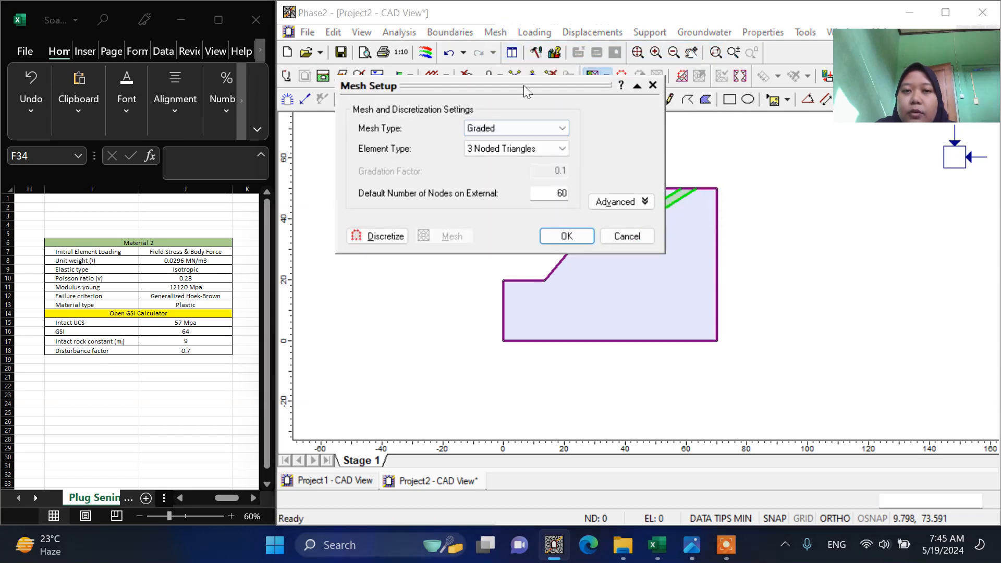
drag(525, 90, 570, 124)
click(589, 162)
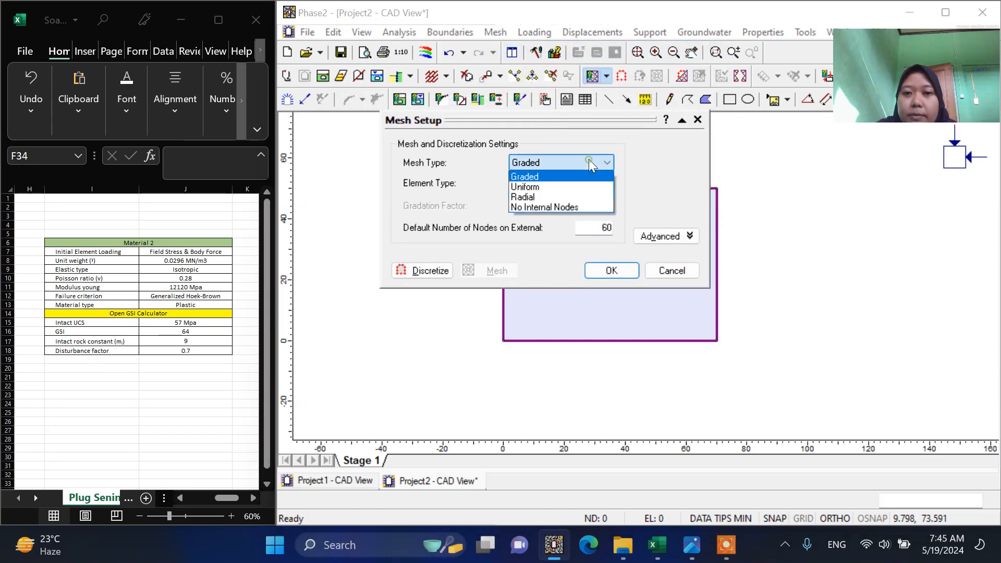
click(583, 186)
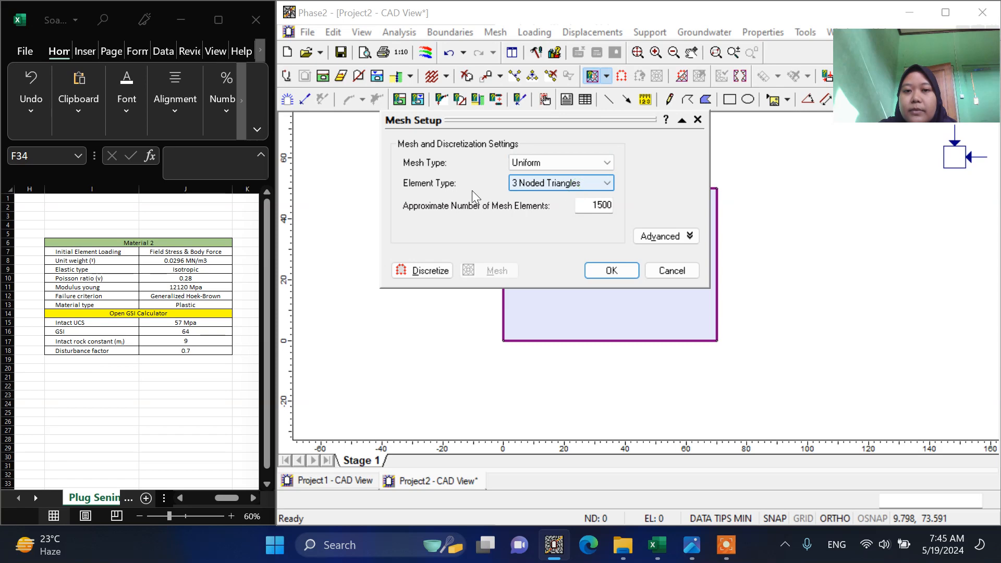
click(593, 181)
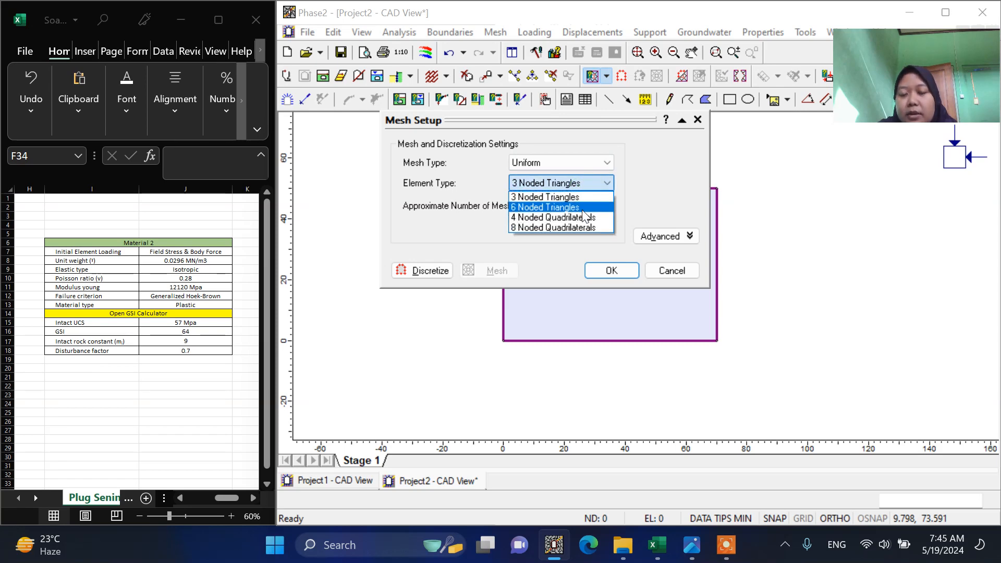
click(573, 207)
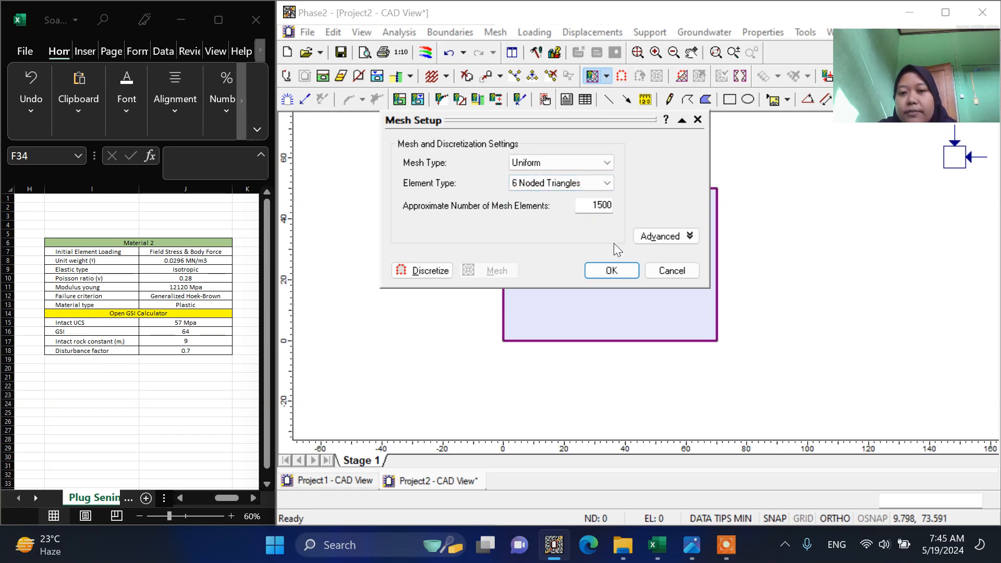
click(615, 273)
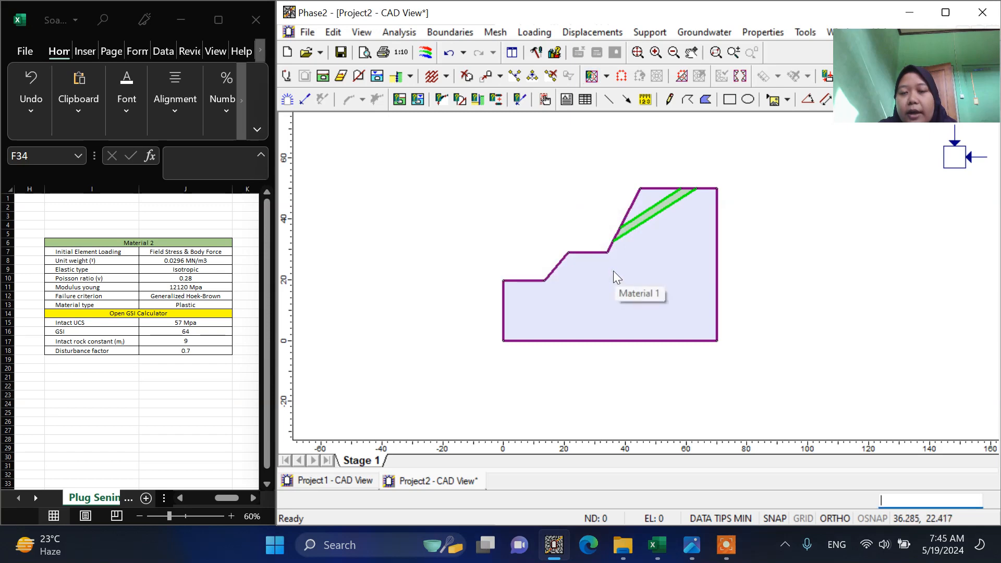
Discretize the boundaries and mesh the whole slope model, and inspect the generated elements.
click(502, 31)
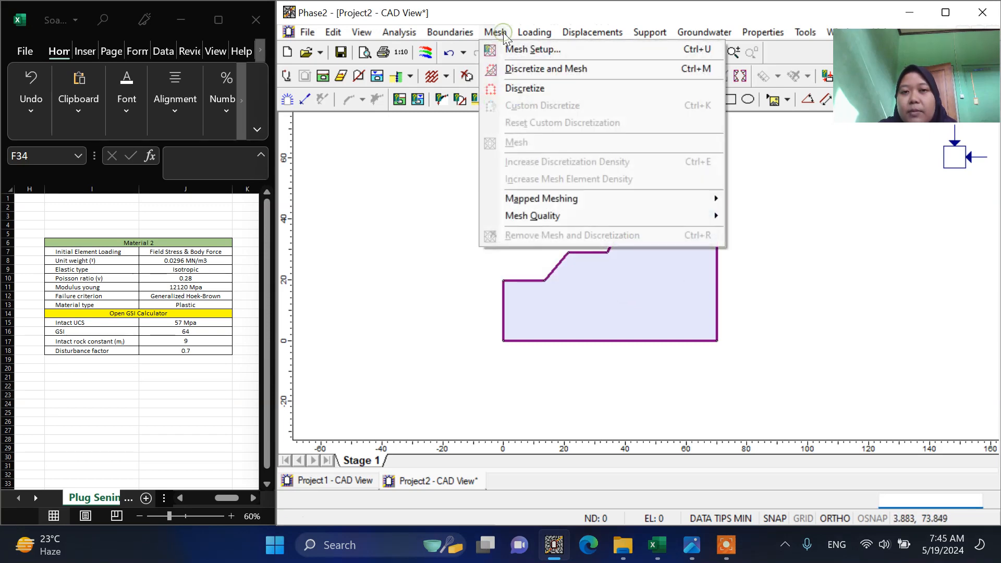
click(618, 67)
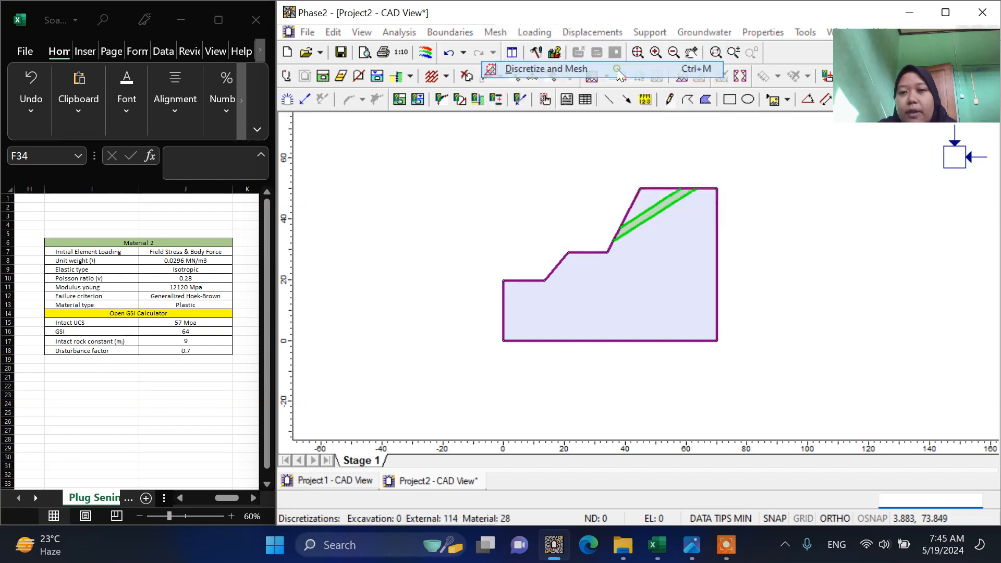
scroll(651, 240, up, 4)
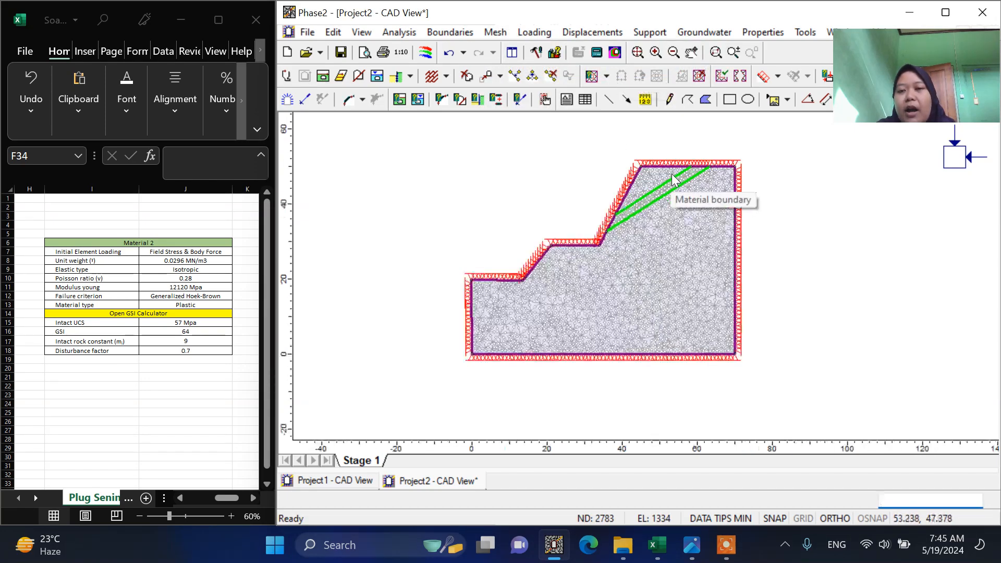
scroll(671, 206, down, 3)
scroll(609, 228, up, 2)
scroll(651, 123, up, 1)
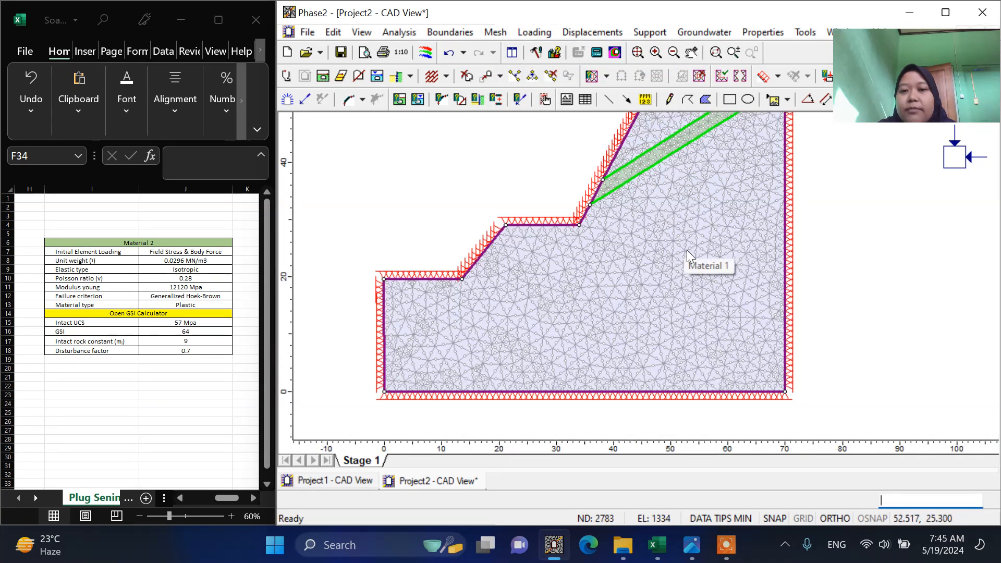
scroll(672, 336, down, 2)
Free the displacement restraints along the horizontal surface of the lowest bench.
click(690, 52)
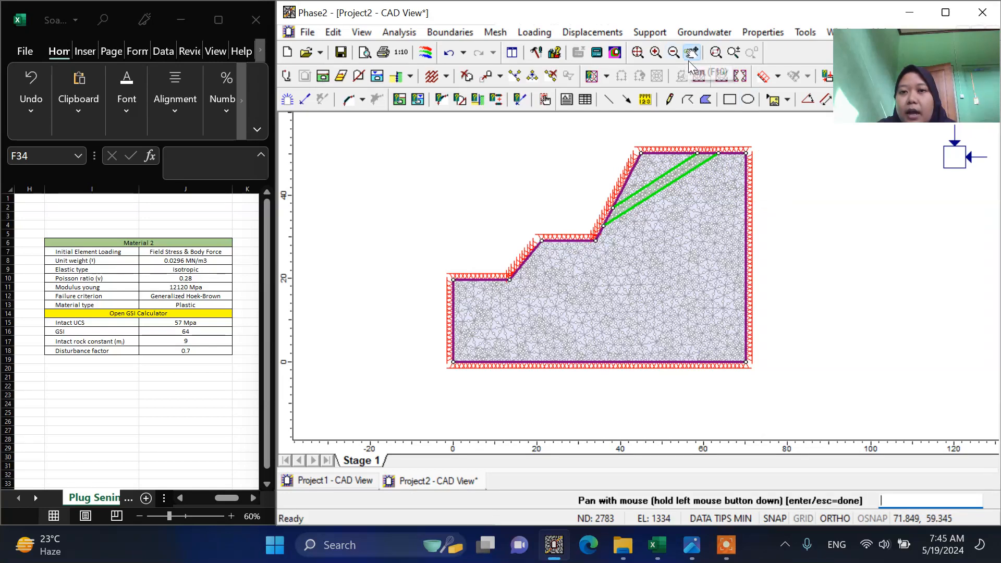
drag(723, 204, 699, 271)
scroll(705, 198, up, 2)
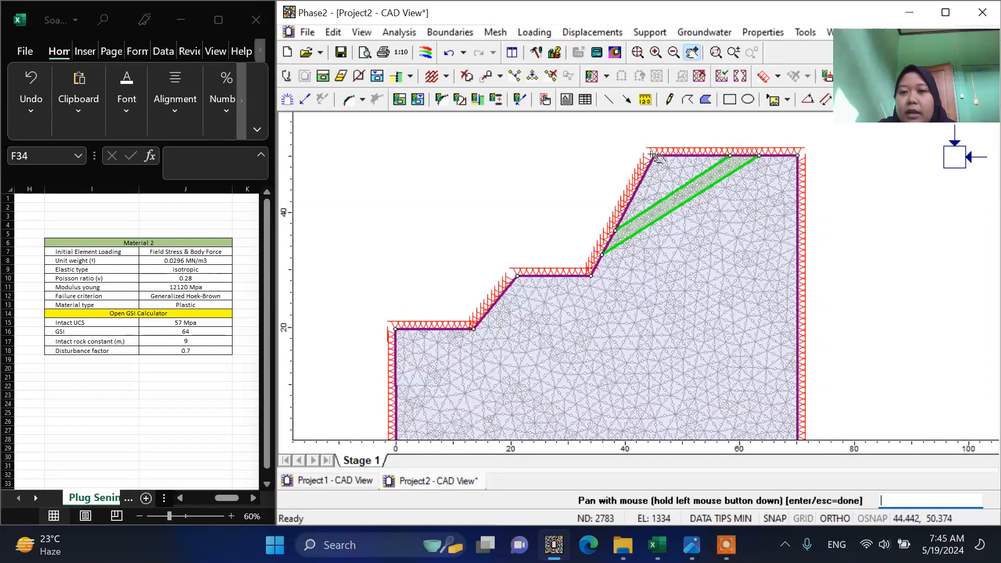
click(694, 52)
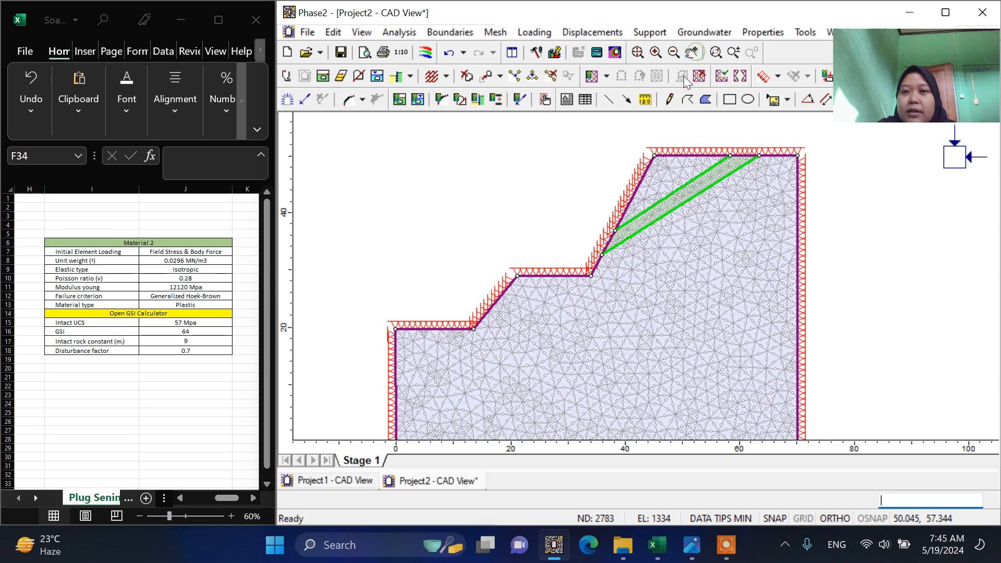
click(592, 32)
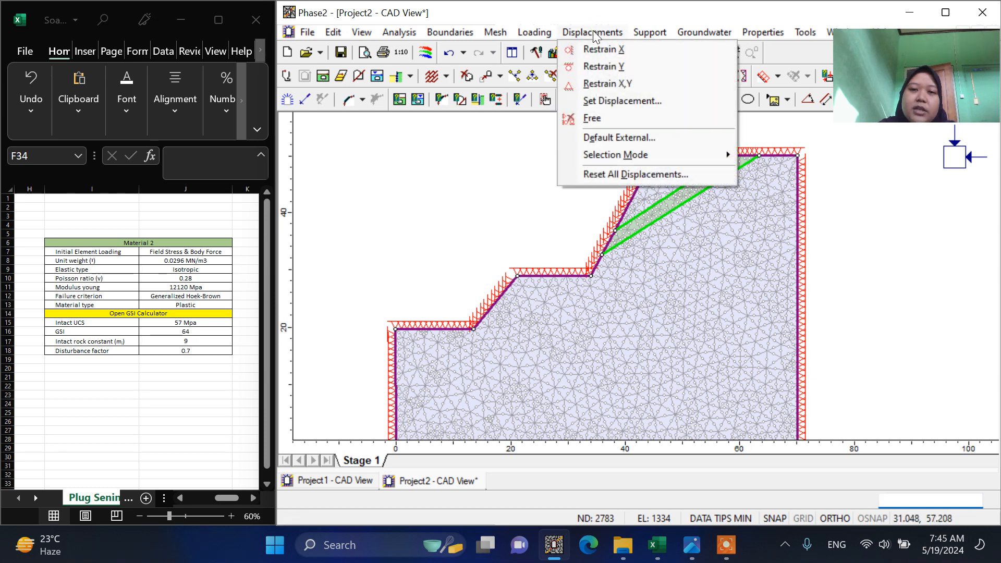
click(587, 118)
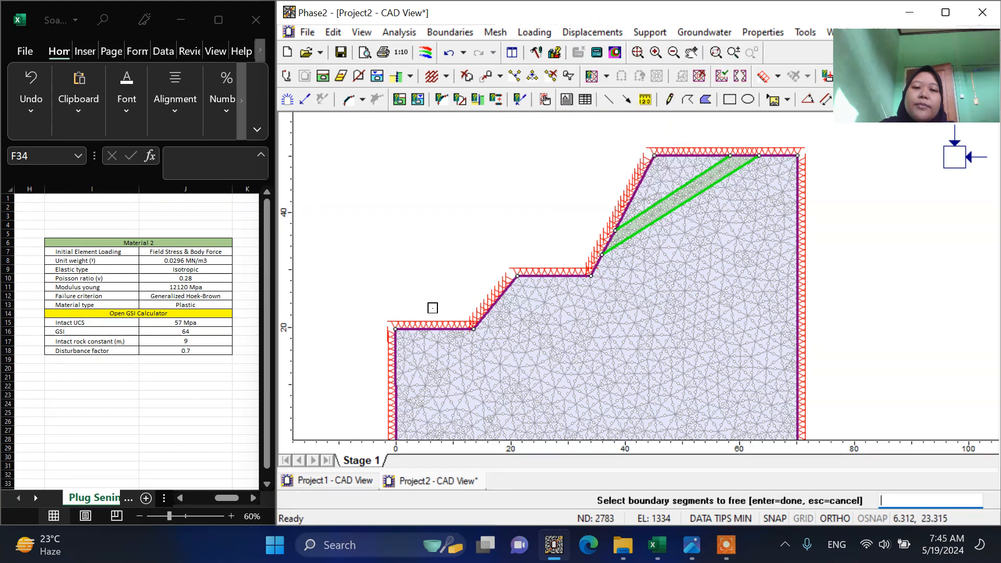
drag(369, 294, 496, 347)
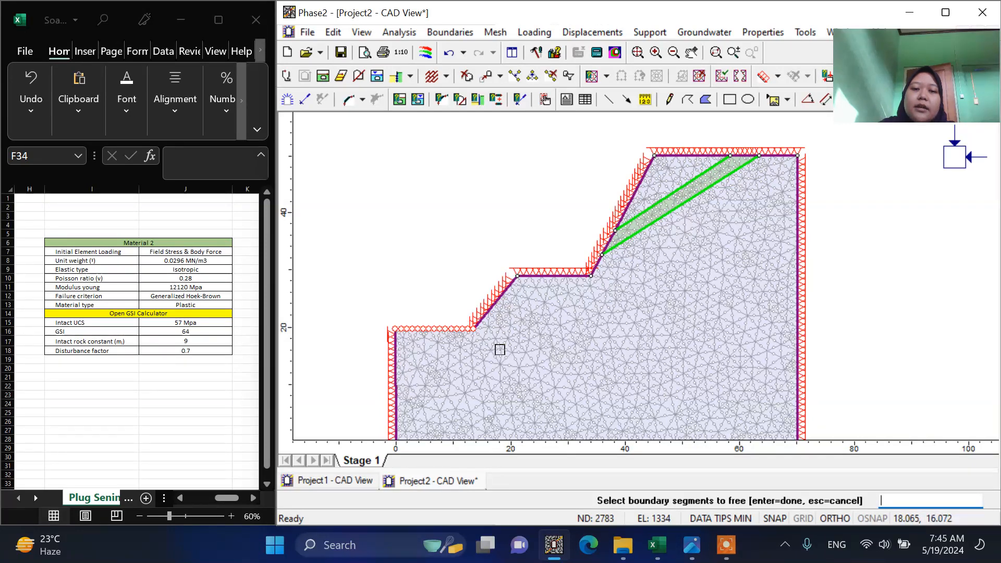
key(Return)
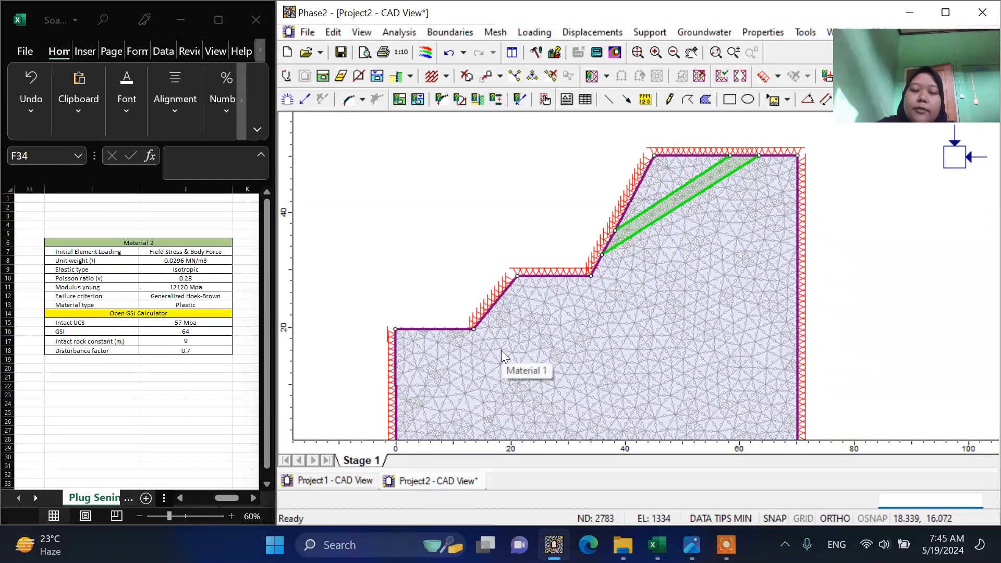
Free the restraints on the lower slope face and on the middle bench up to the lower material boundary.
click(619, 33)
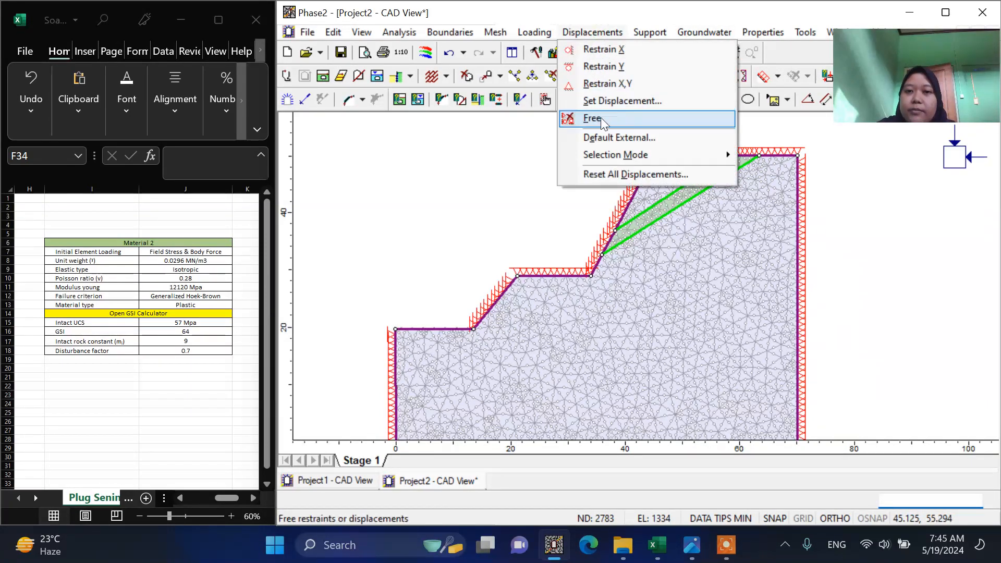
click(590, 119)
drag(448, 247, 528, 334)
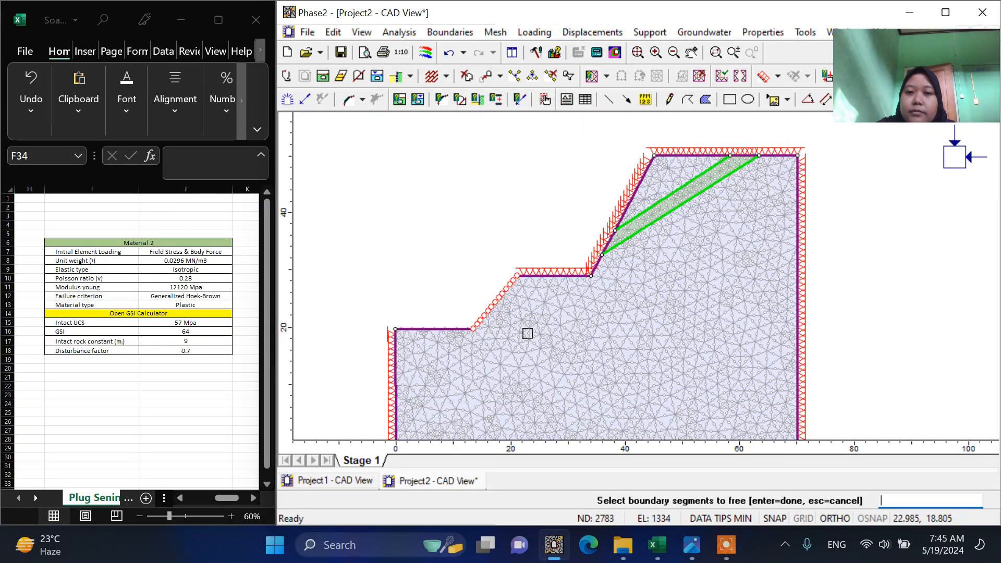
key(Return)
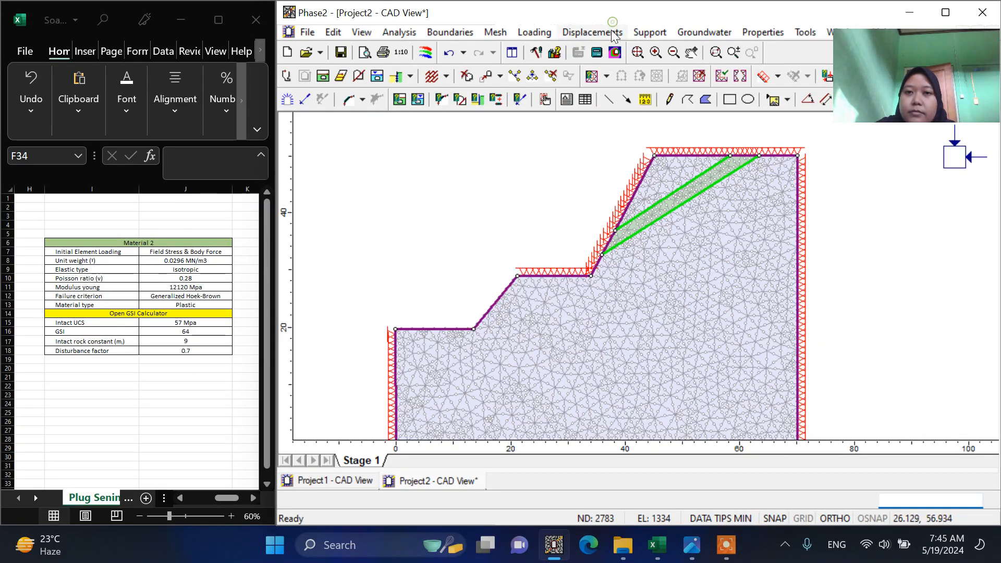
click(592, 32)
click(602, 117)
drag(503, 238, 610, 321)
key(Return)
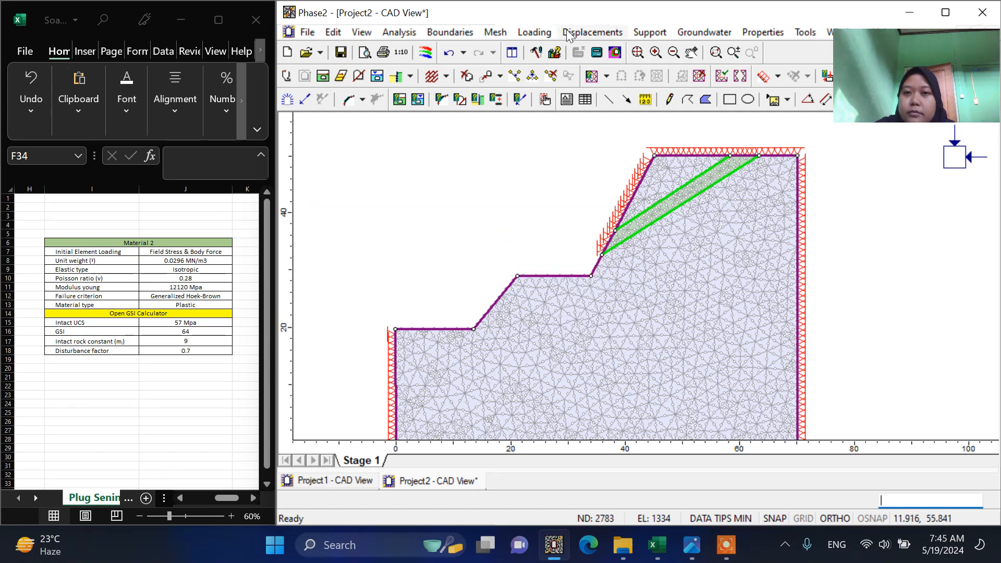
Free the restraints on the remaining upper slope face and along the whole horizontal crest surface.
click(592, 32)
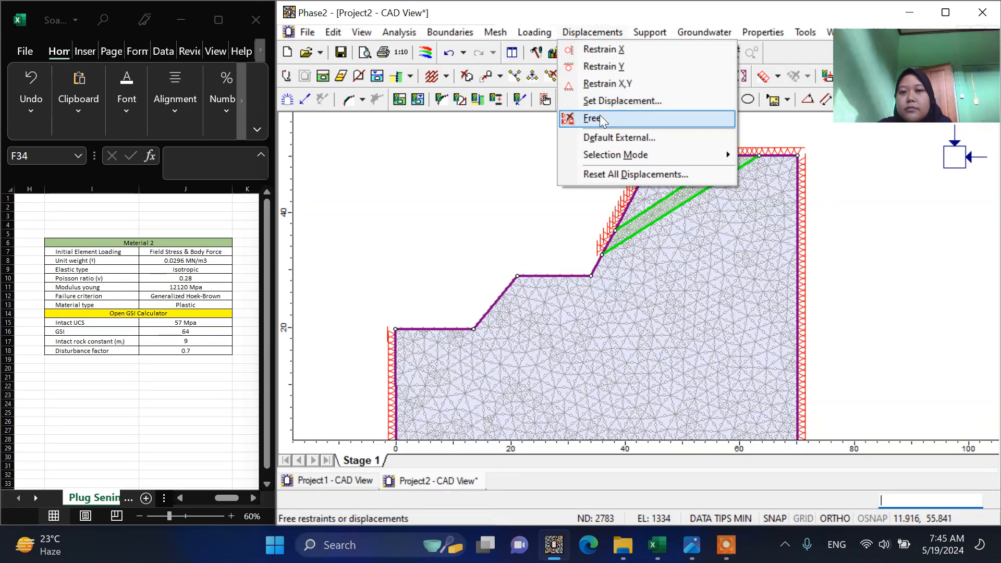
click(600, 117)
drag(597, 139, 659, 266)
key(Return)
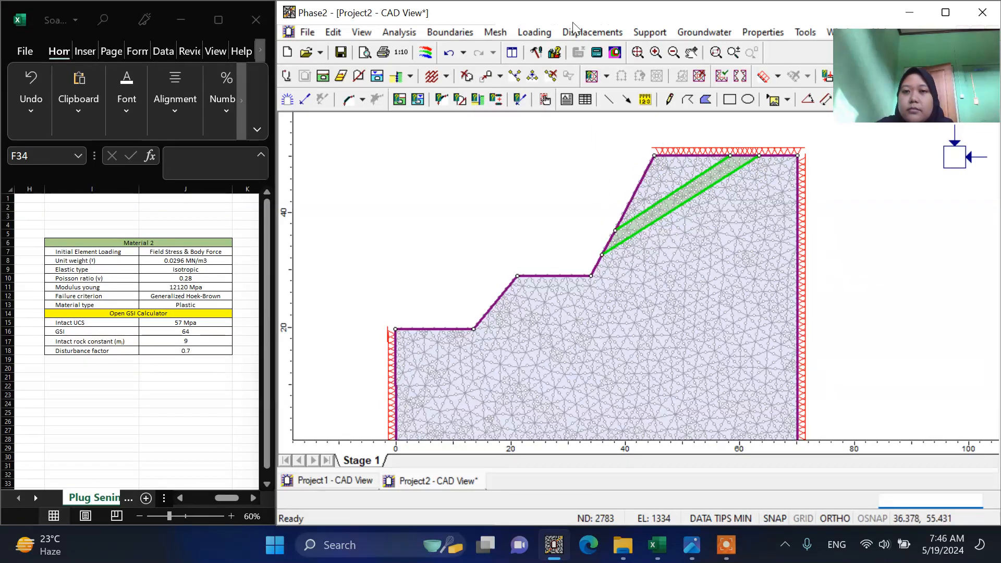
click(592, 33)
click(628, 127)
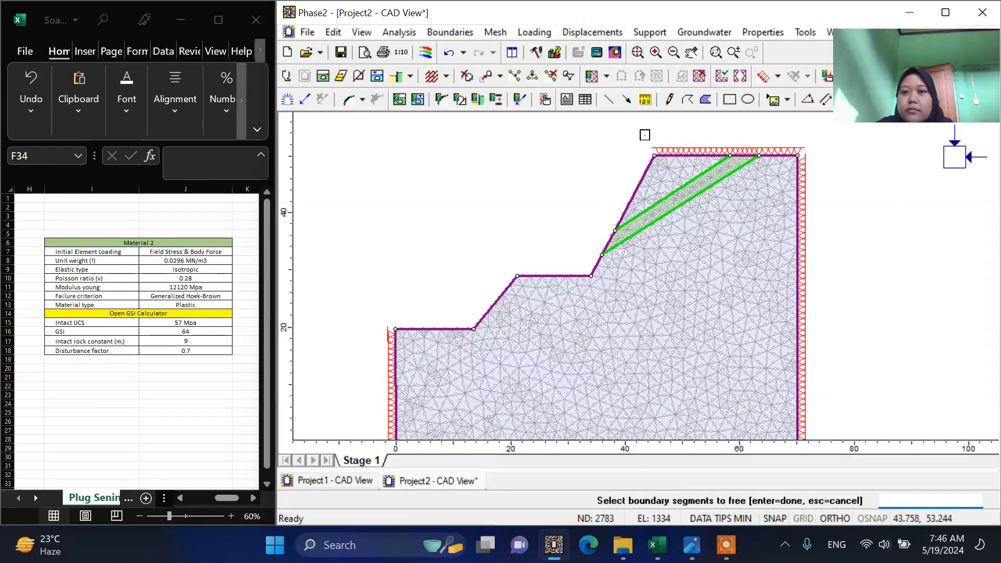
mouse_move(641, 133)
mouse_down()
mouse_move(807, 158)
mouse_move(825, 178)
mouse_up()
key(Return)
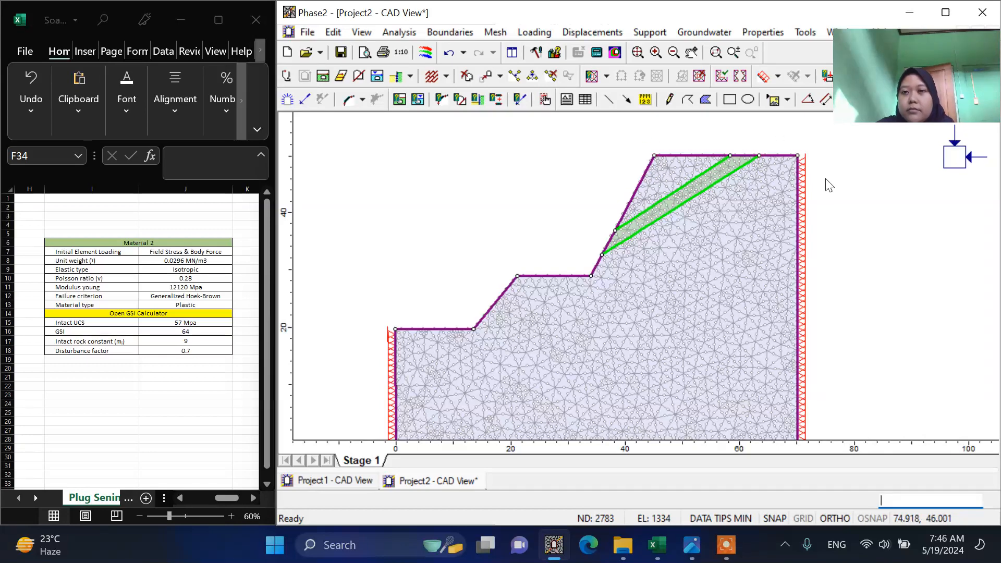
Set the field stress type to Gravity with the actual ground surface used, and accept the field stress properties.
key(F2)
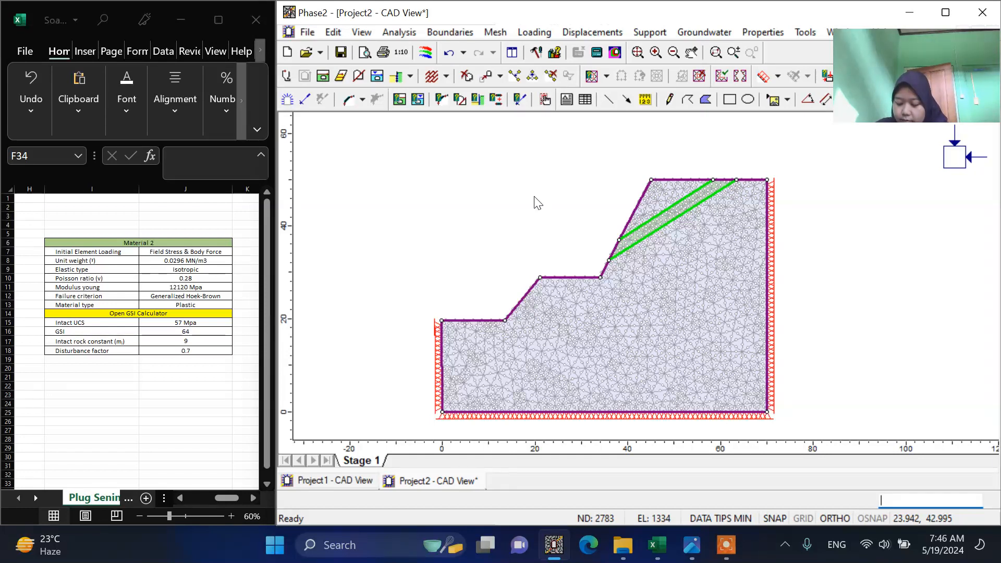
click(541, 35)
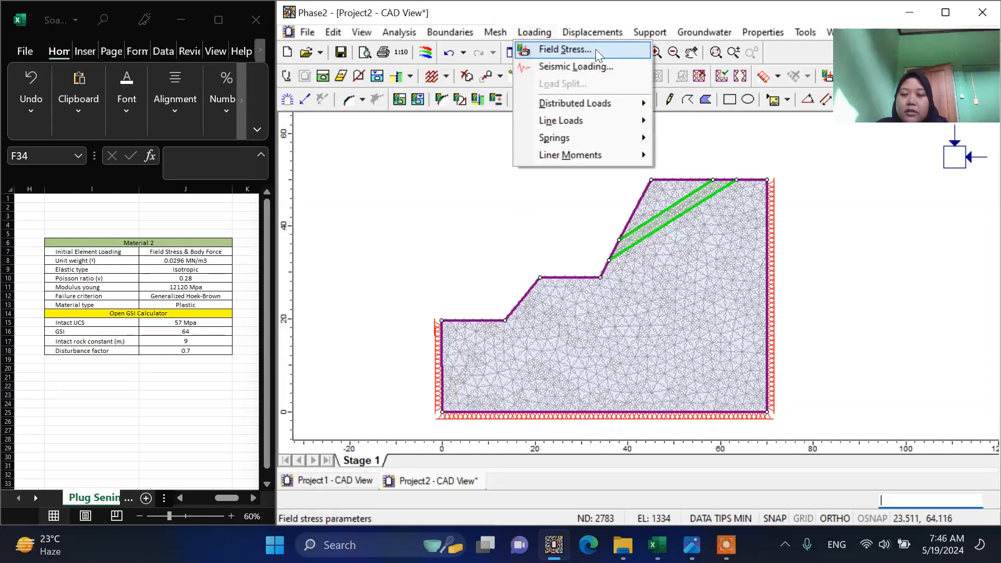
click(596, 49)
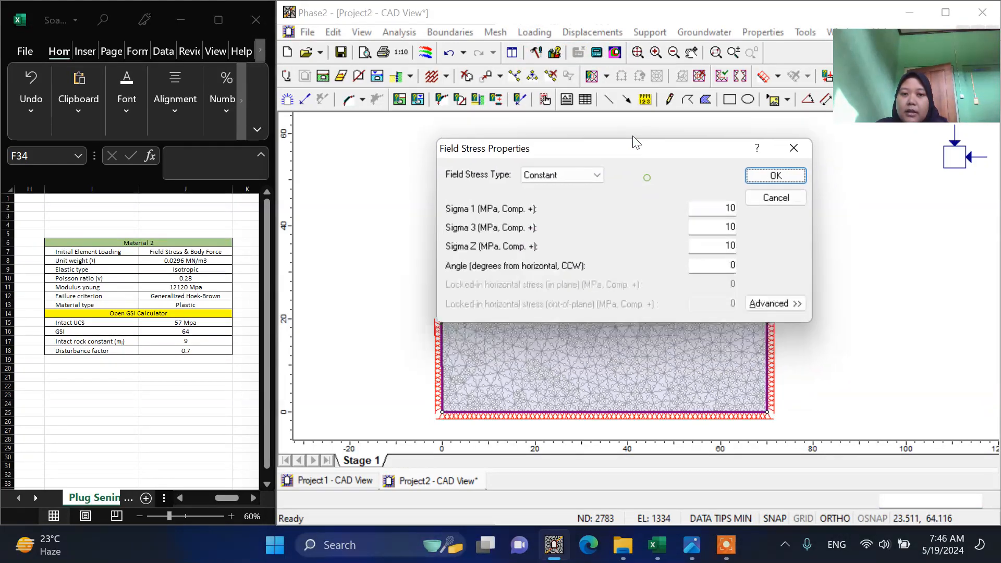
click(598, 155)
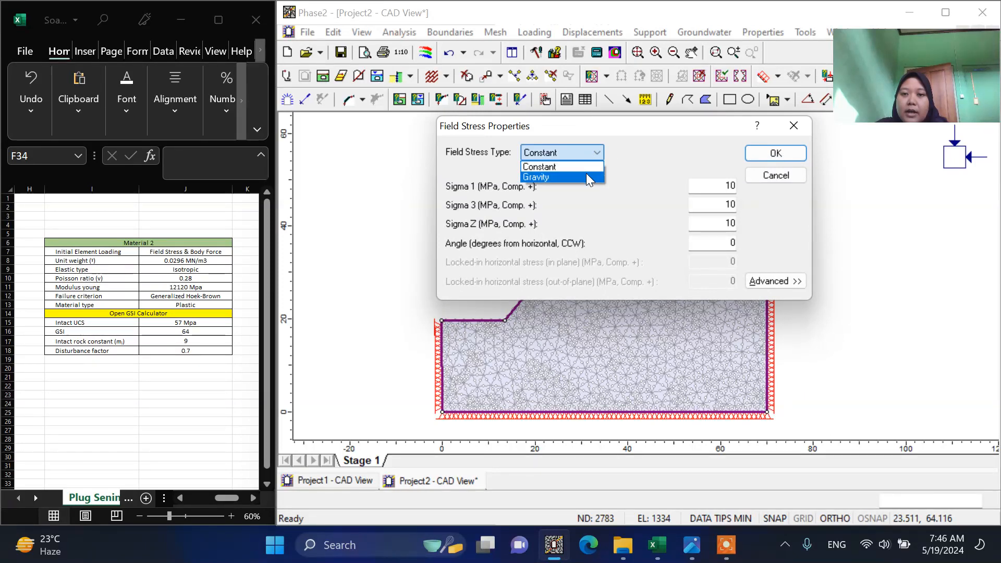
click(586, 178)
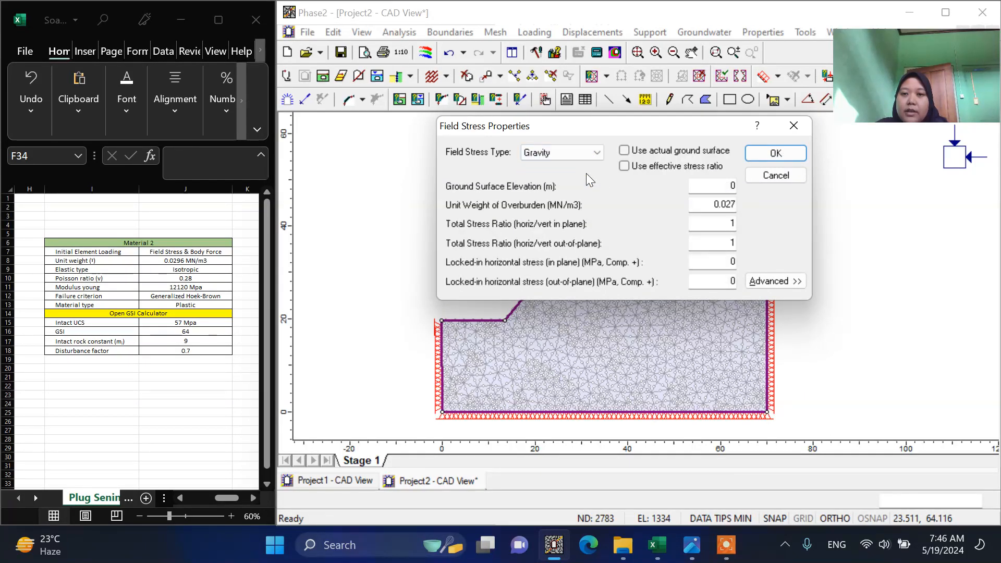
click(625, 154)
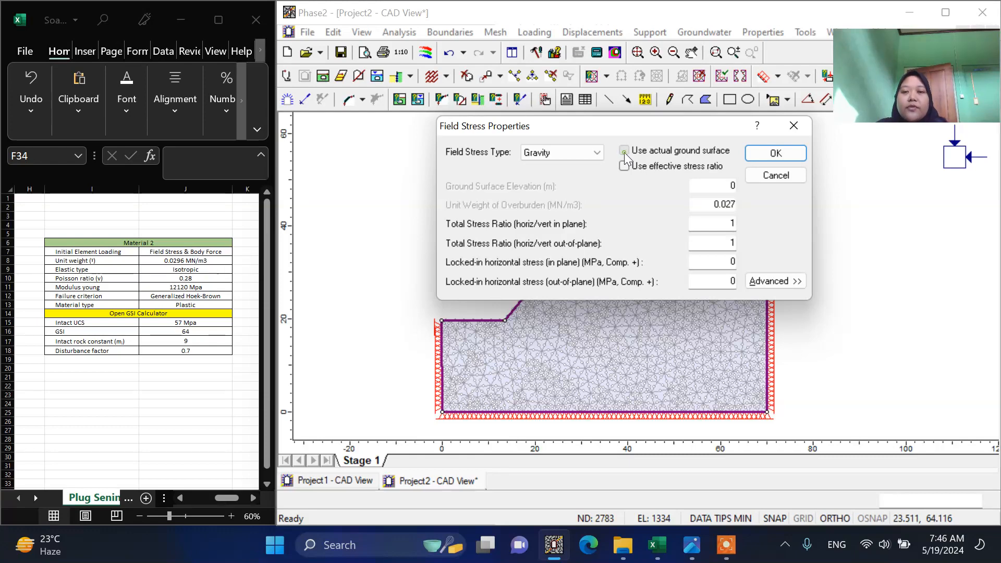
click(776, 154)
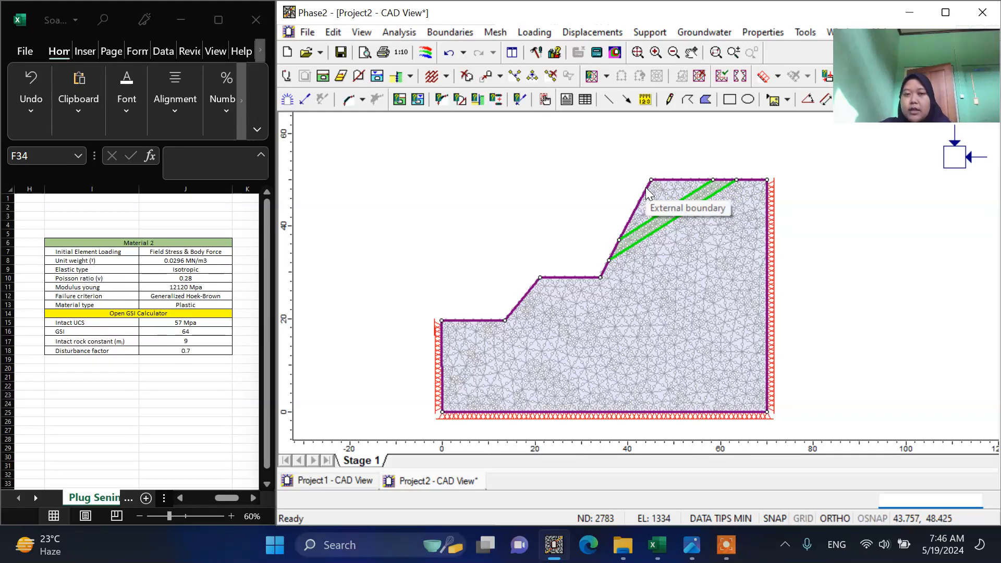
Set the maximum number of iterations for the stress analysis to 100 in the project settings.
click(399, 32)
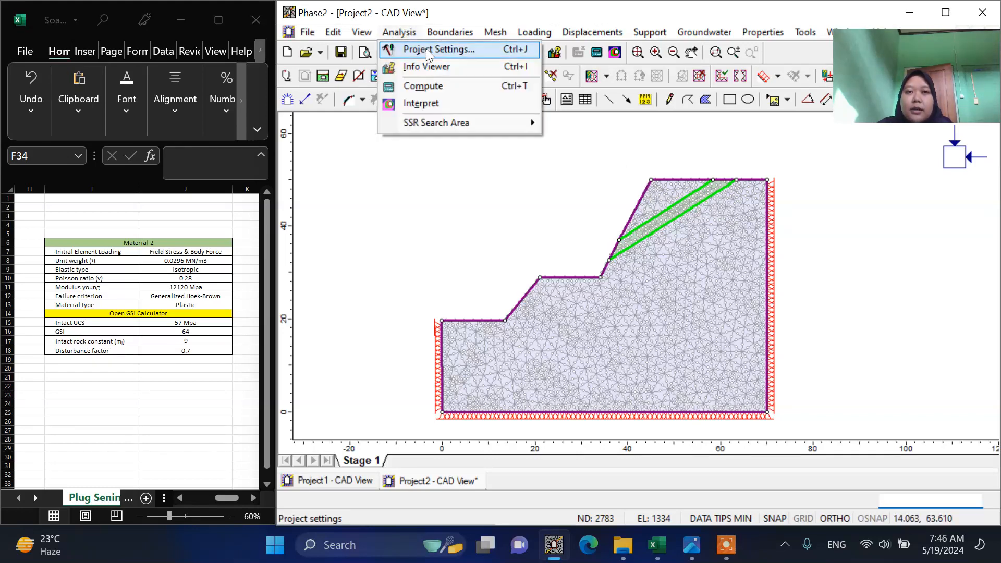
click(427, 49)
click(574, 163)
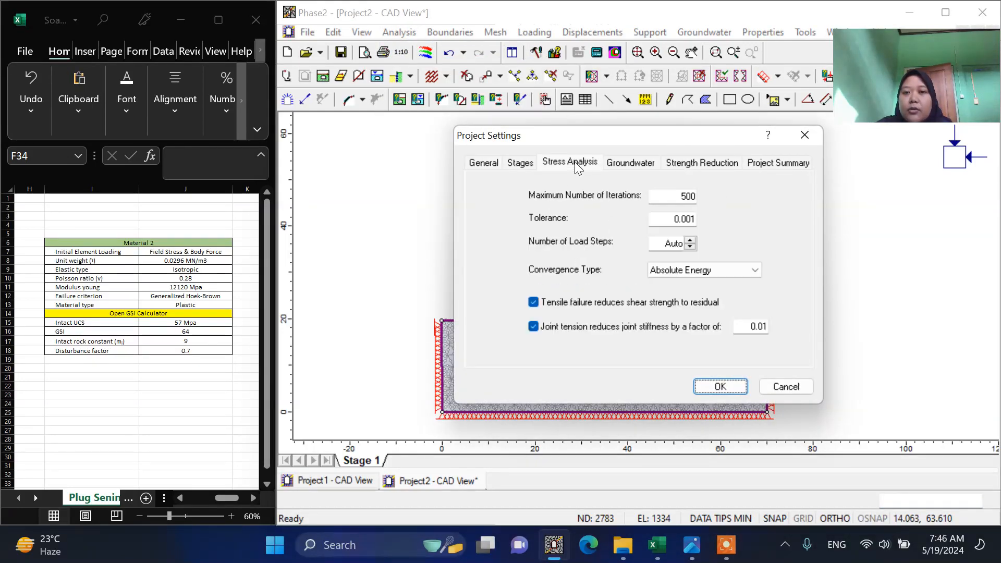
click(678, 197)
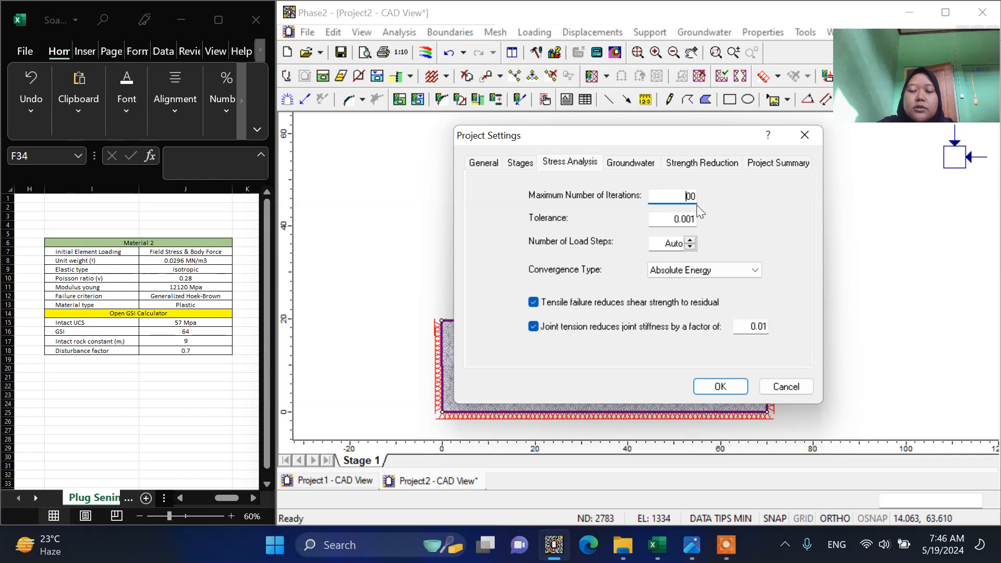
Enable Determine Strength Reduction Factor for the project and accept the project settings.
click(702, 162)
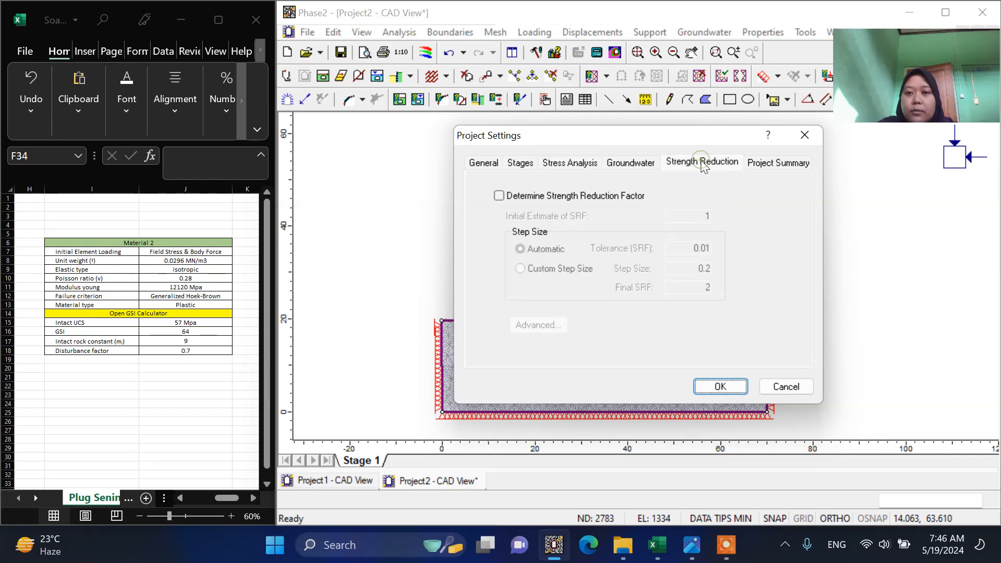
click(499, 196)
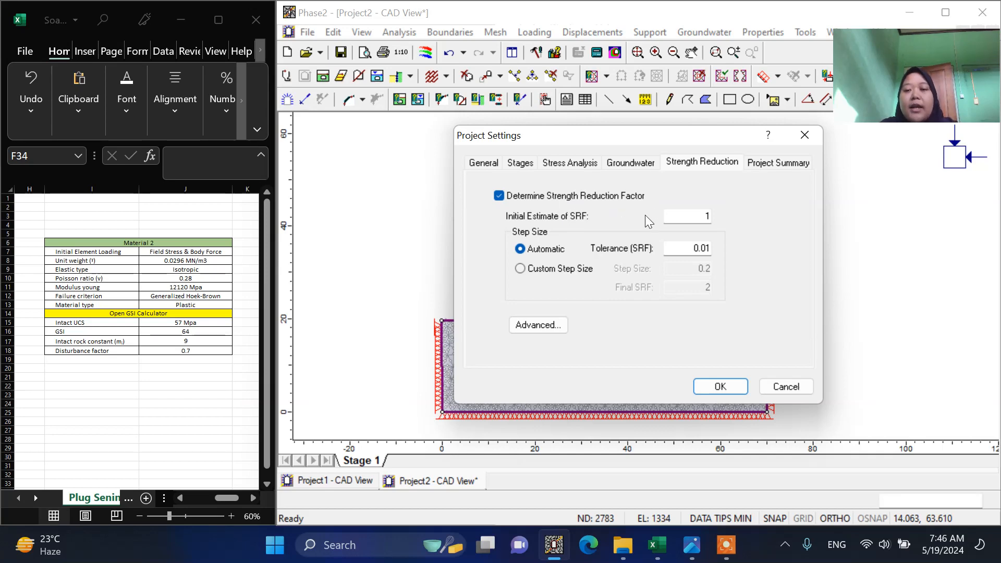
click(719, 388)
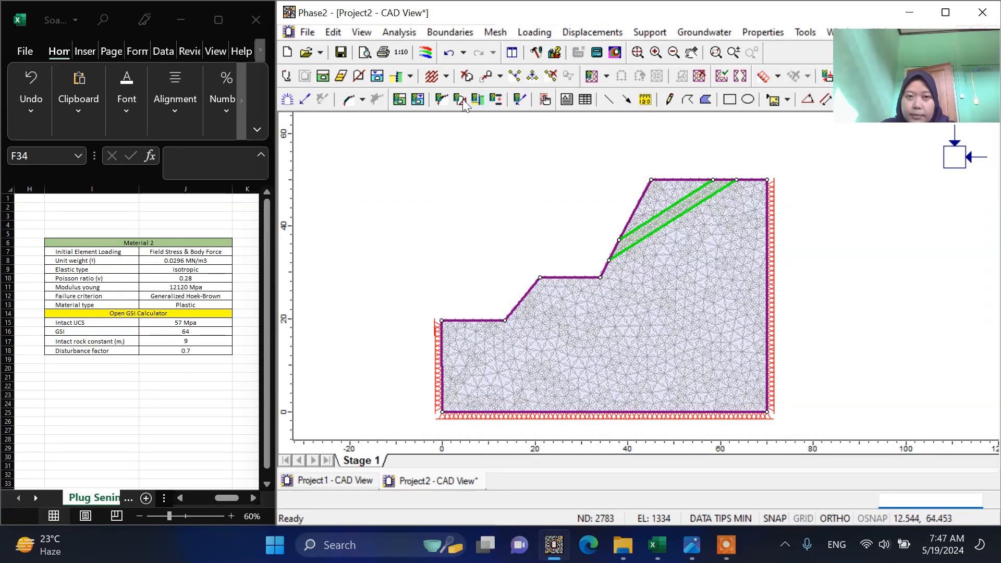
Compute the model, saving it as Project2 in compressed Phase2 format and dismissing the machine authorization dialog.
click(395, 37)
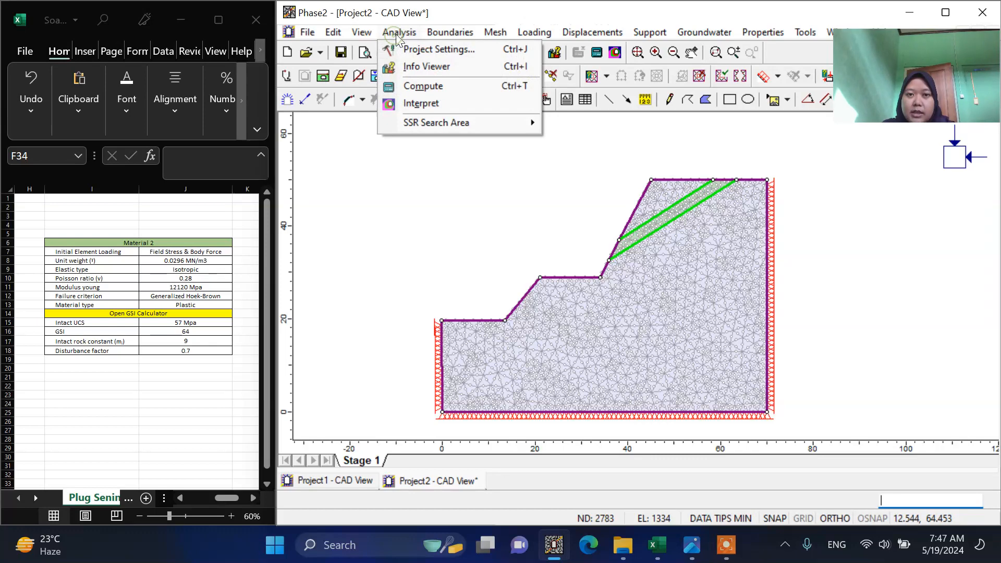
click(468, 89)
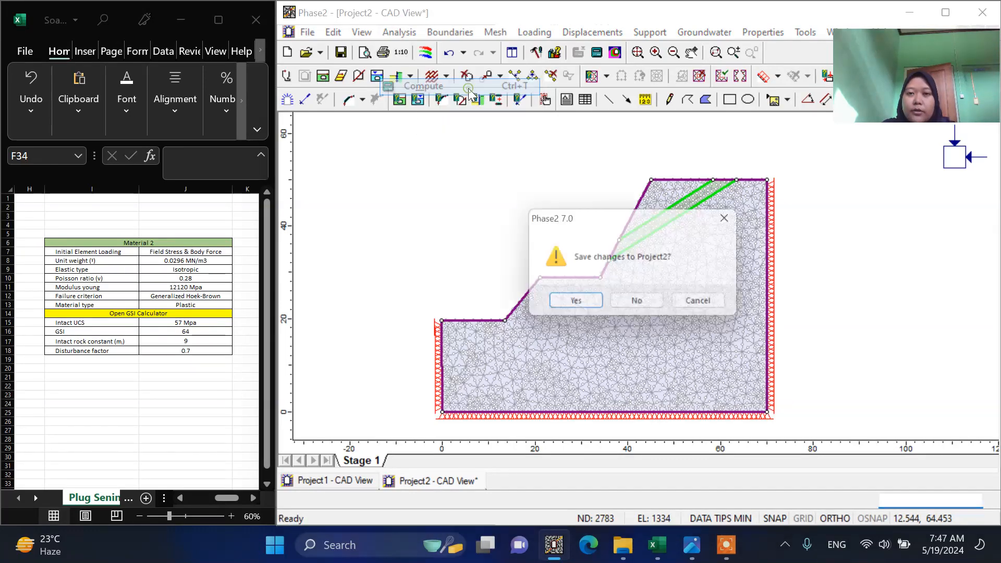
click(577, 306)
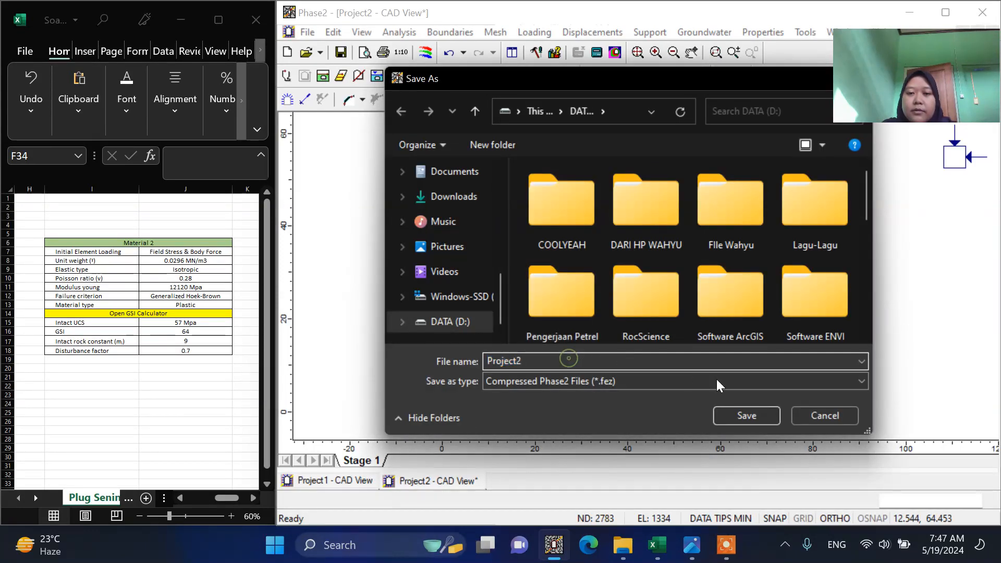
click(743, 418)
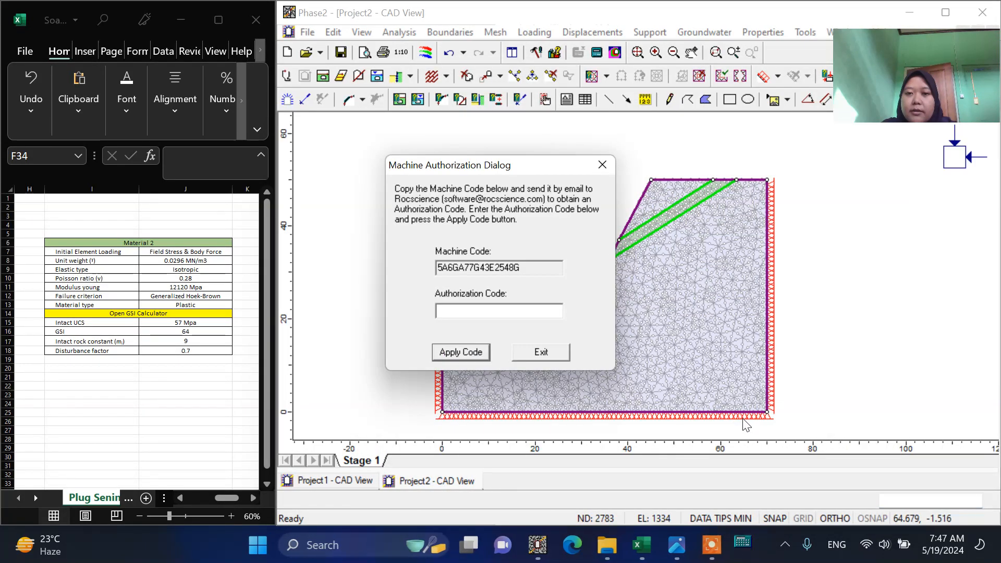
click(603, 166)
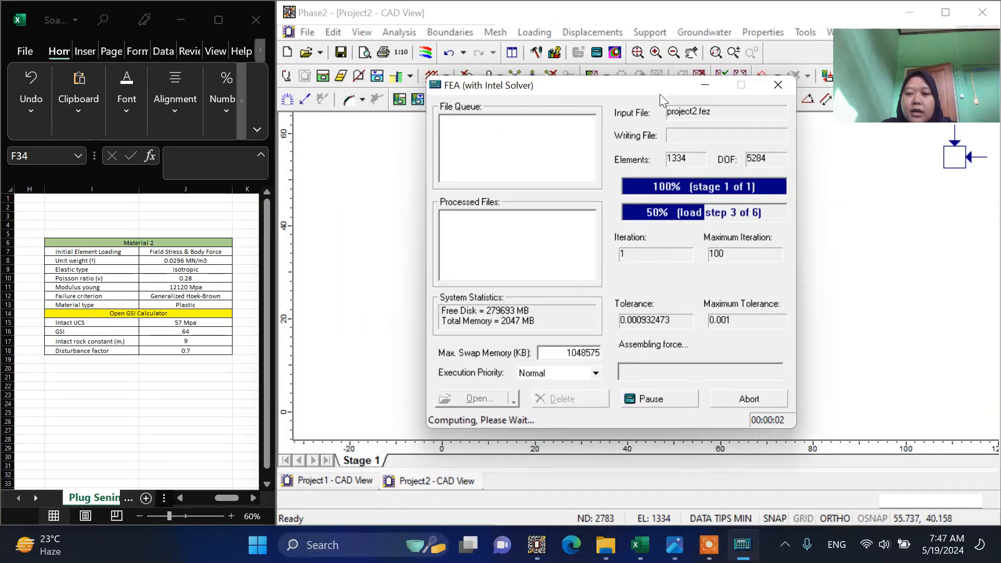
mouse_move(723, 557)
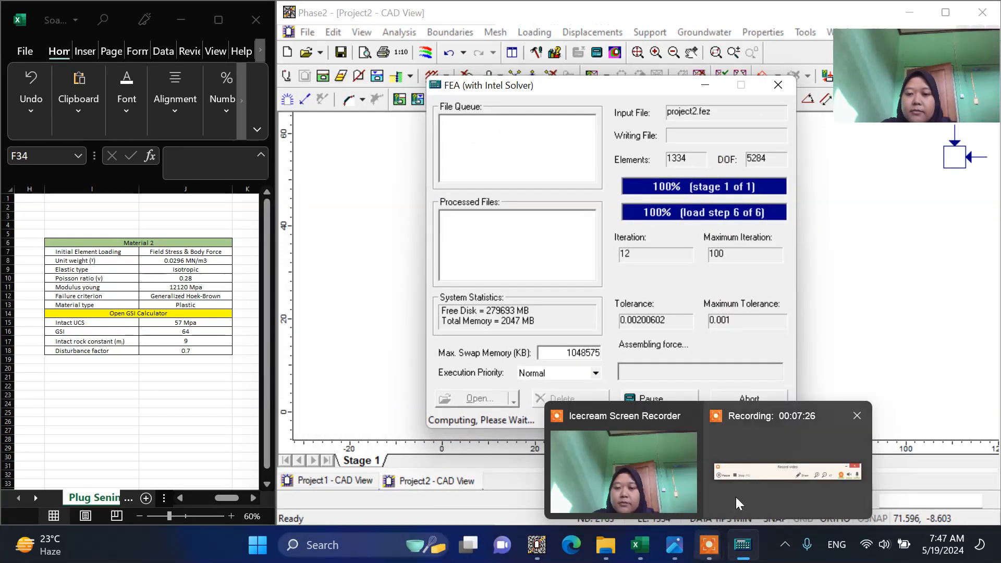
click(738, 502)
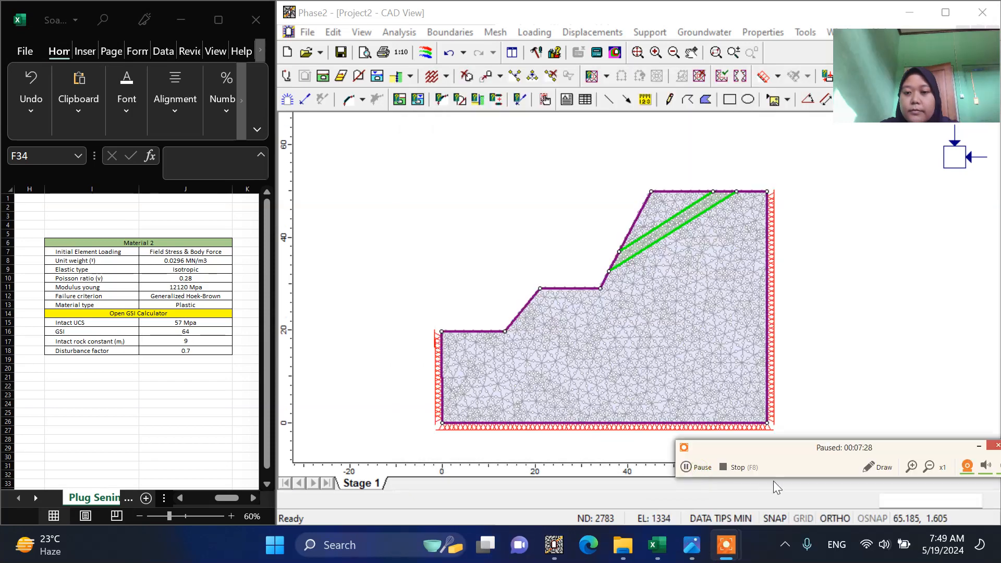
click(979, 446)
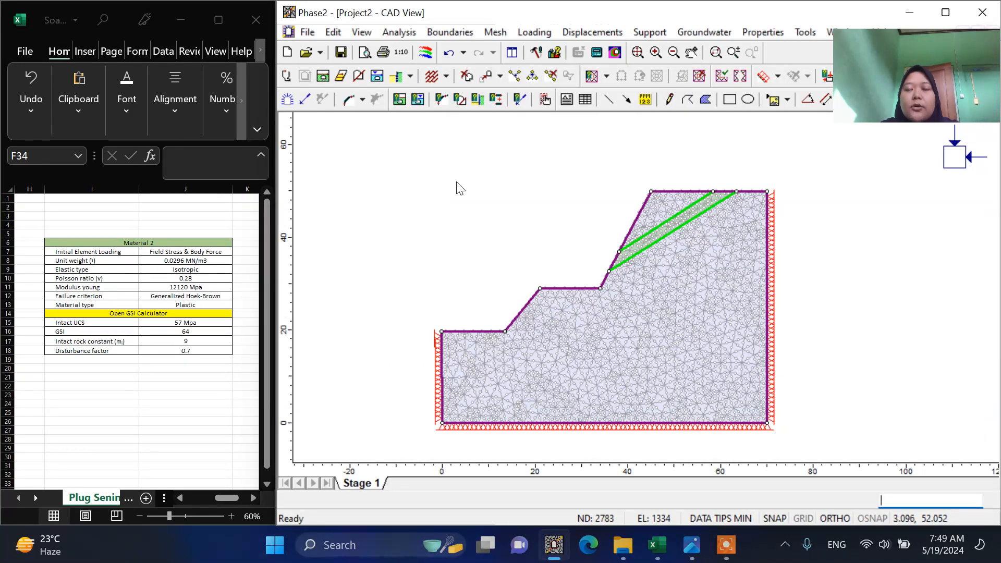
Open the computed results in Interpret, dismissing the machine authorization dialog, and view the maximum shear strain contours.
click(399, 32)
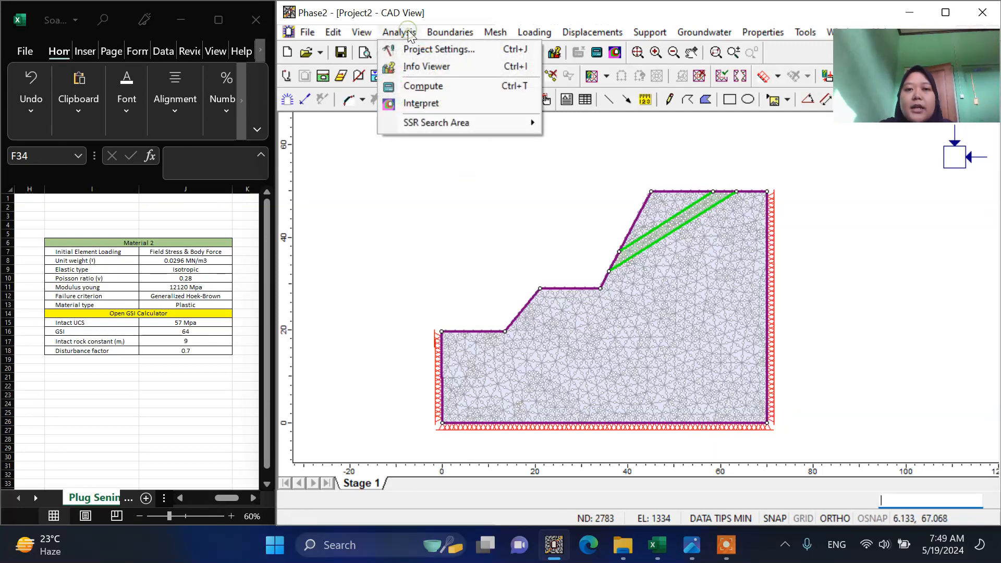
click(492, 100)
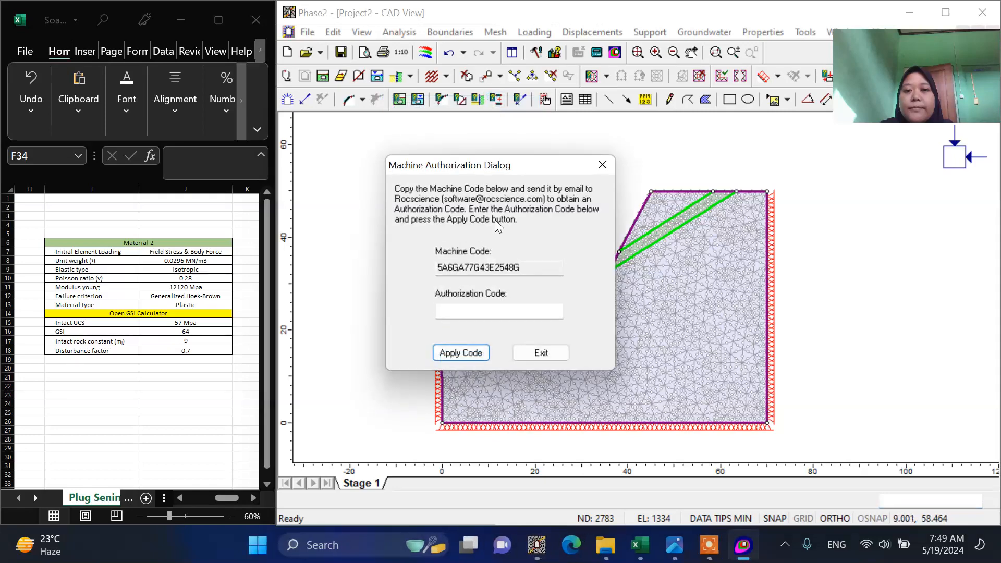
click(602, 165)
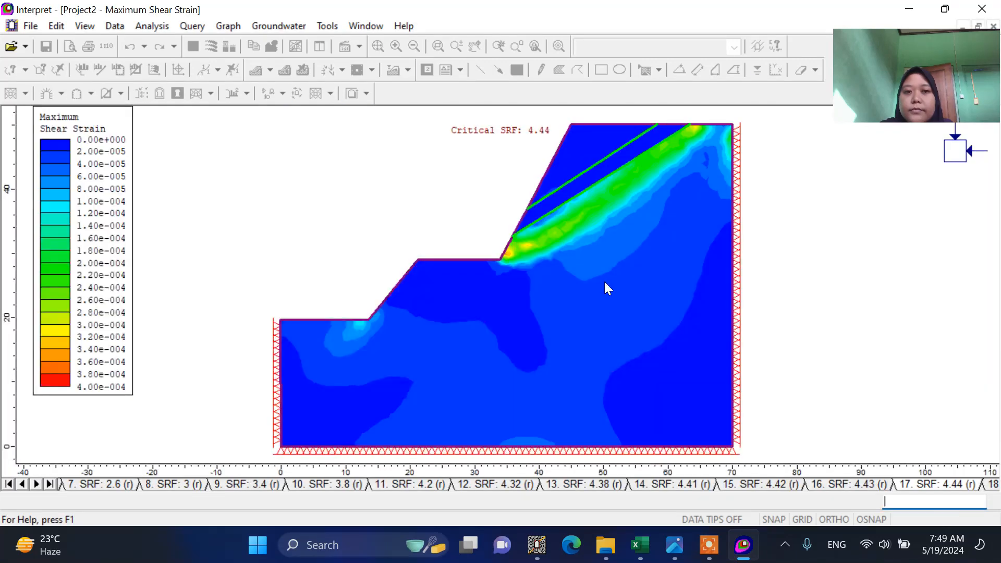
scroll(526, 147, up, 1)
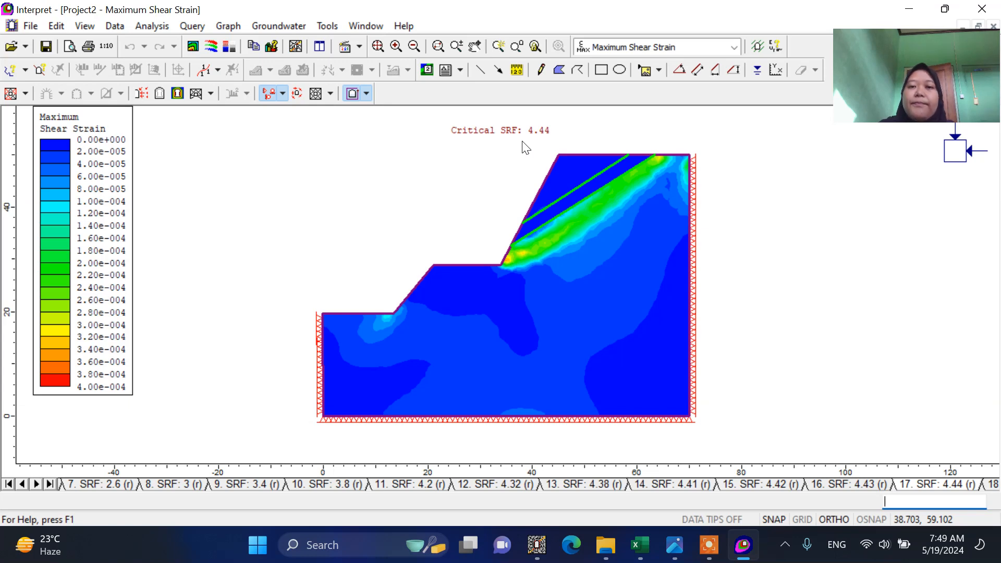
Switch the result contours of the slope to Total Displacement, closing the error message.
click(735, 47)
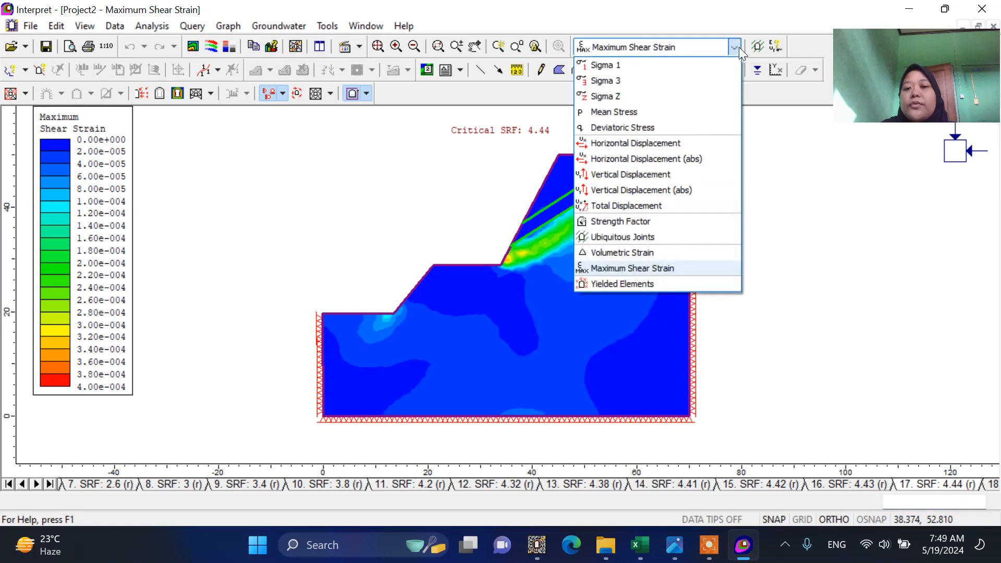
click(685, 211)
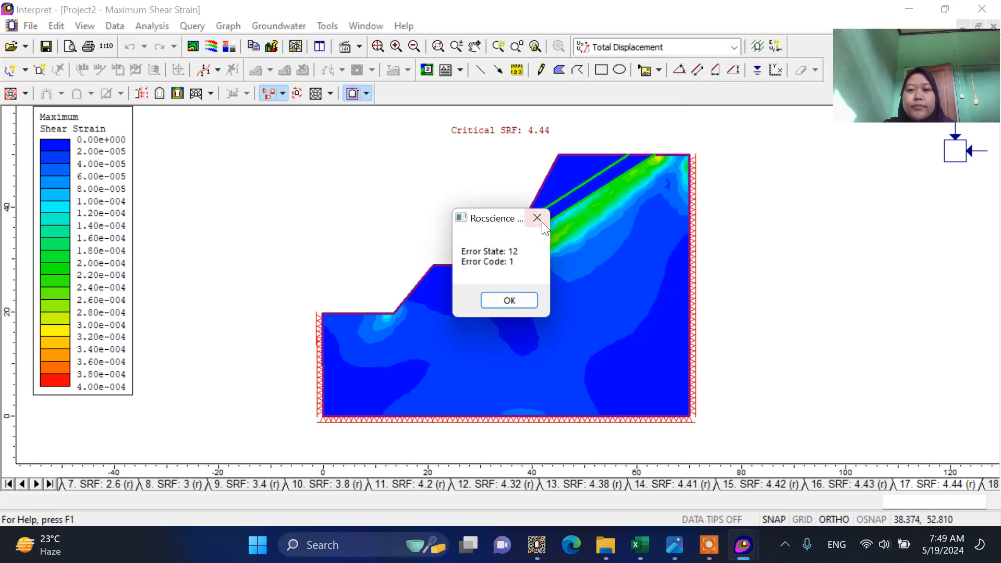
click(541, 221)
click(735, 47)
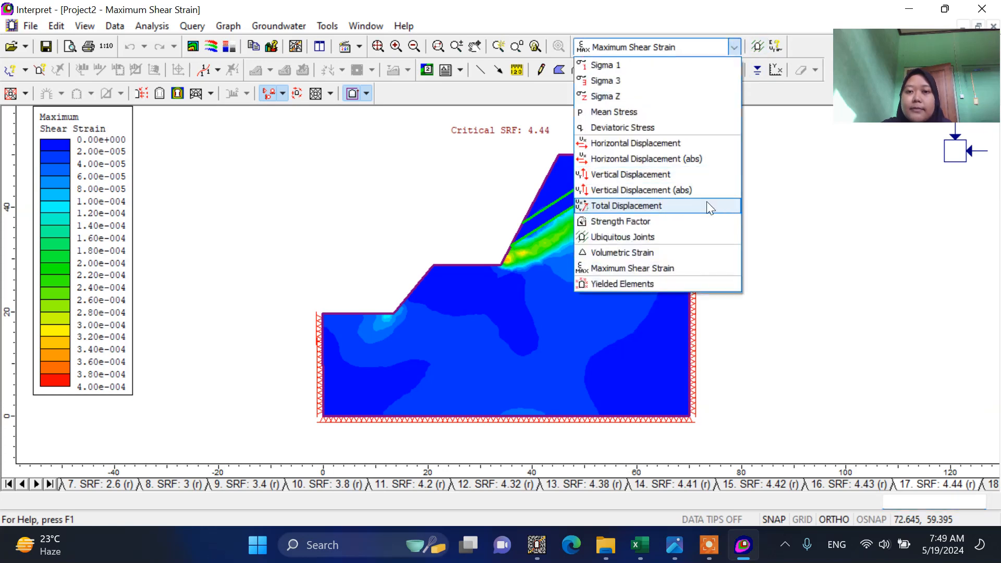
click(701, 206)
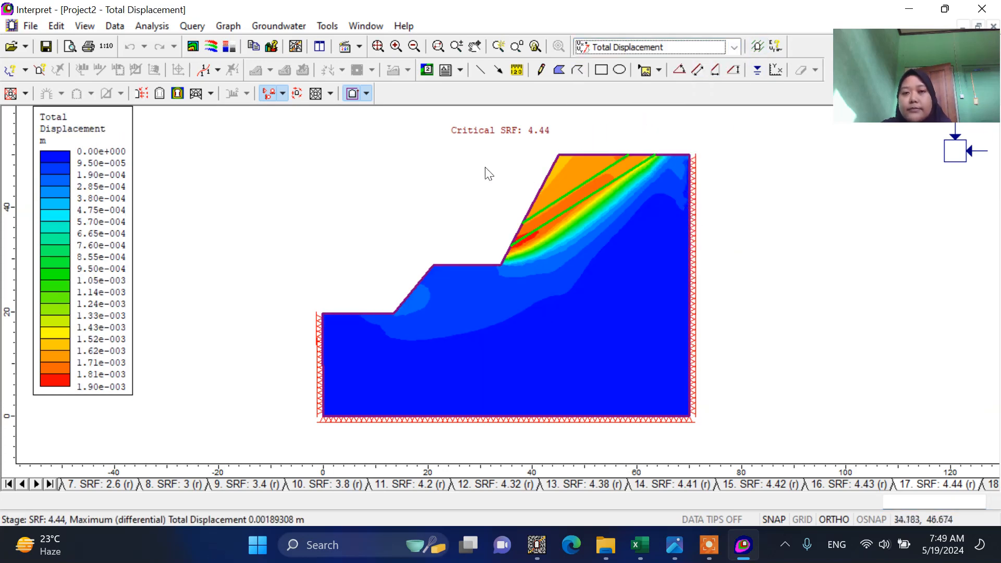
scroll(392, 123, up, 1)
scroll(397, 105, down, 2)
scroll(241, 131, up, 2)
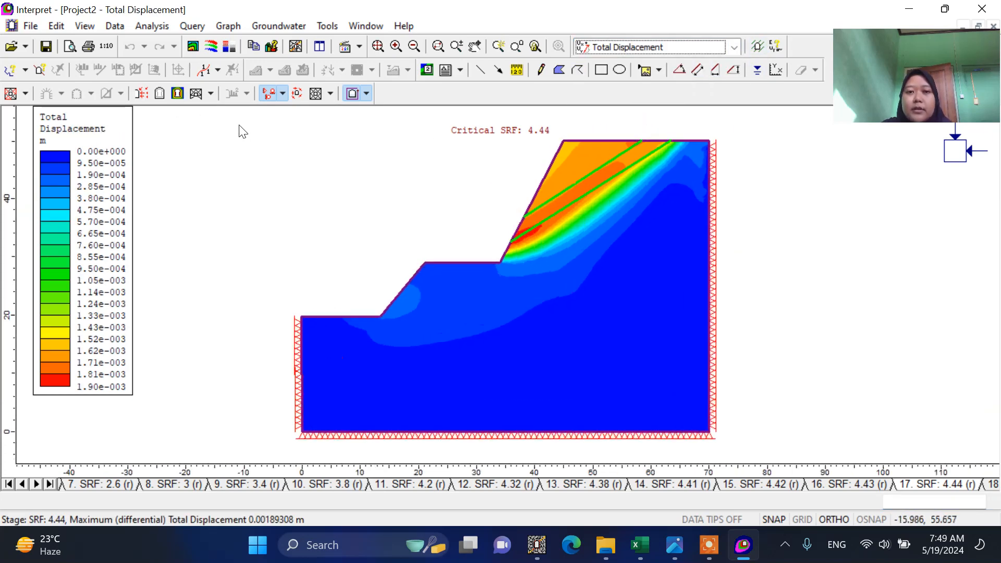
Show the deformed contours together with the deformation vectors on the total displacement plot of the slope.
click(178, 94)
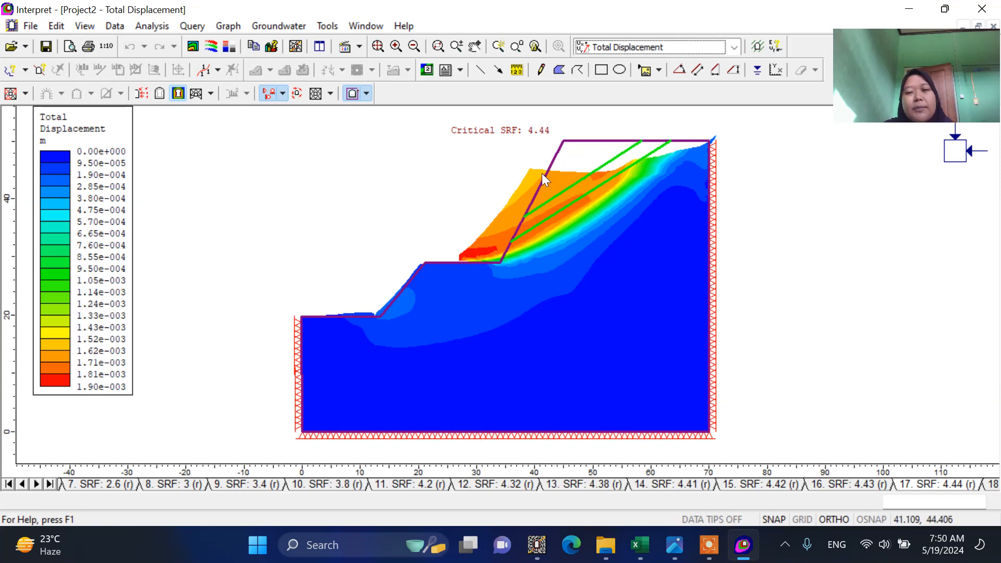
click(139, 94)
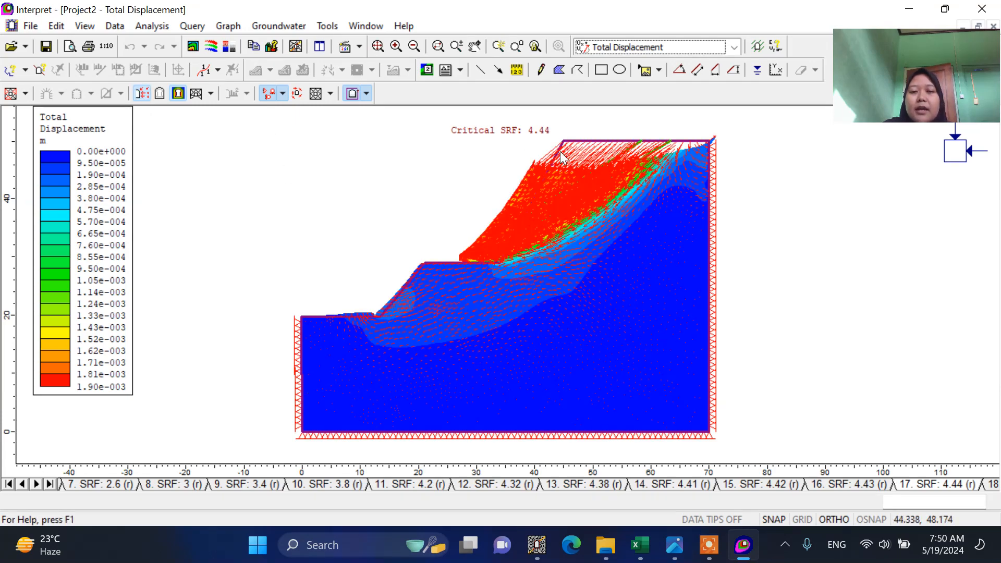
scroll(561, 156, up, 2)
scroll(609, 276, down, 1)
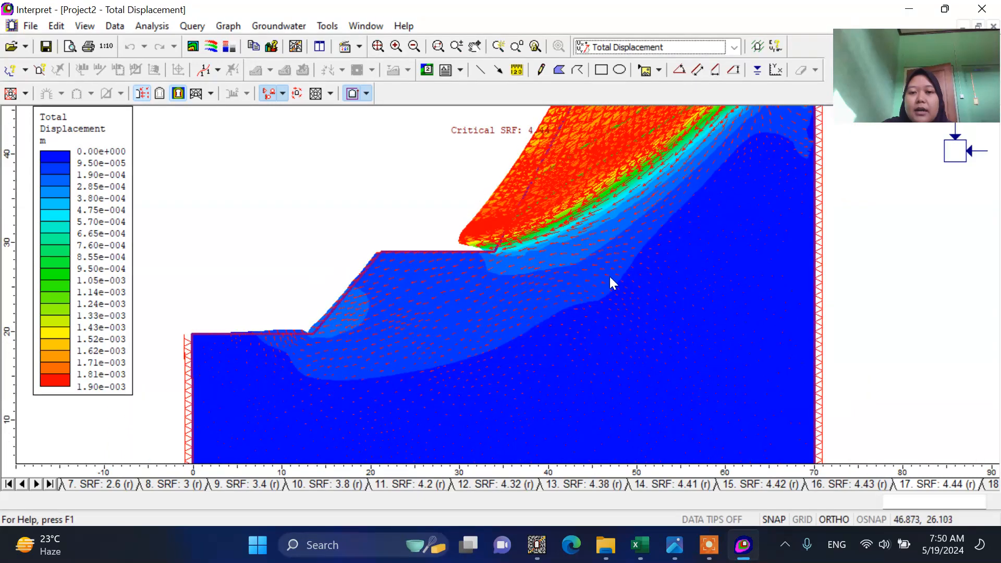
scroll(543, 312, down, 2)
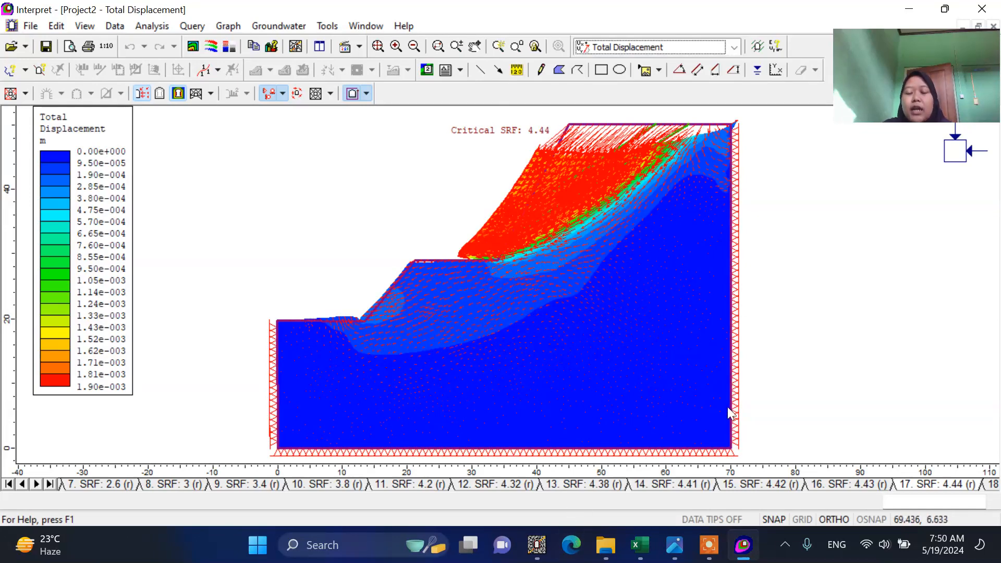
Compare the critical SRF with the safety factor classification table in the image ddddd.png.
click(681, 558)
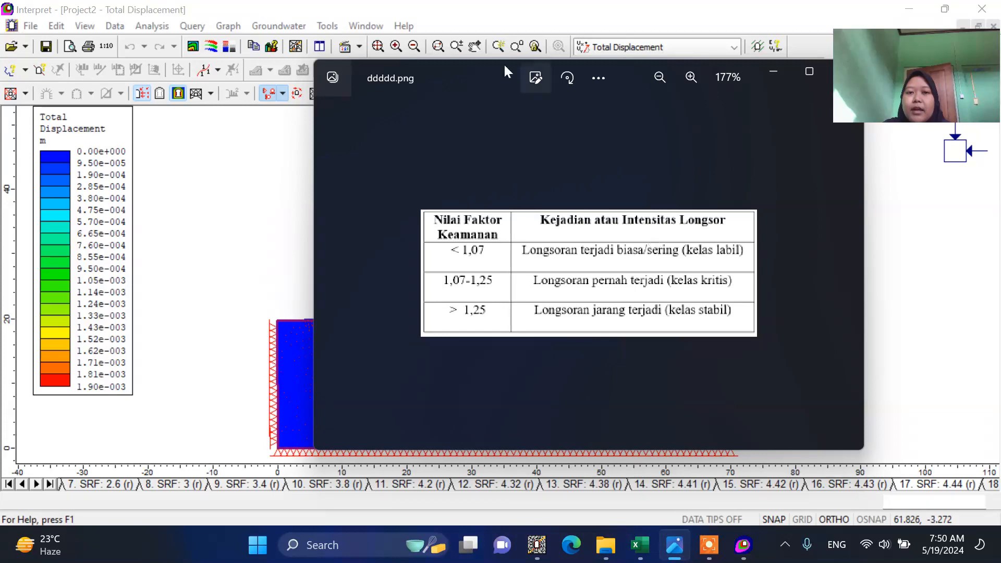
drag(468, 78, 110, 59)
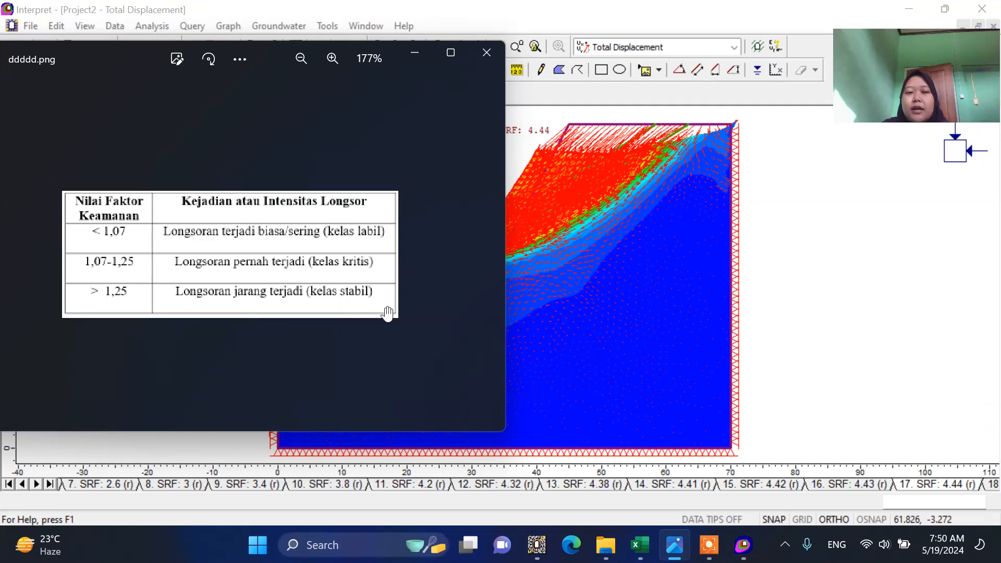
click(414, 55)
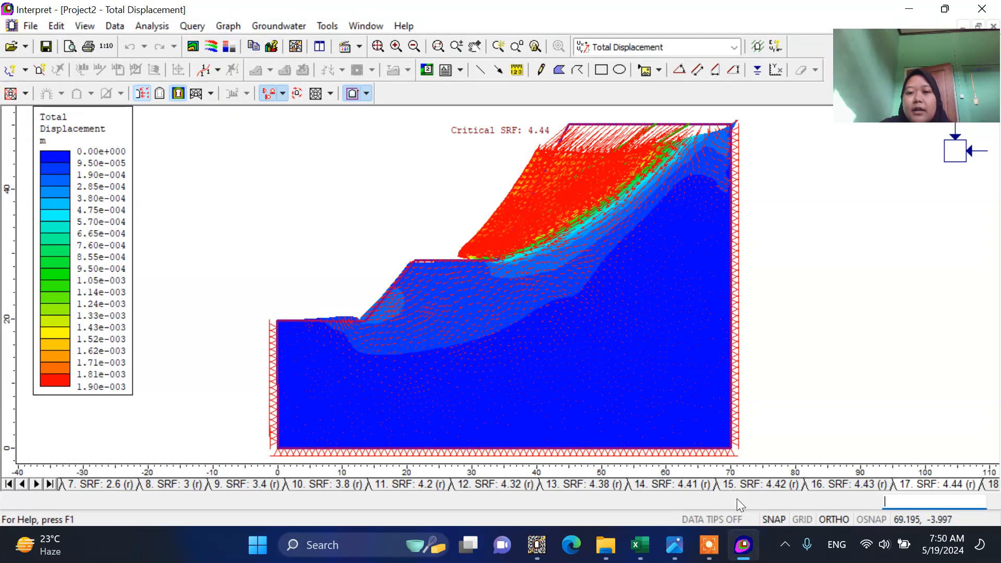
Review the list of three analysis conditions in the Excel worksheet and return to the results plot.
click(645, 550)
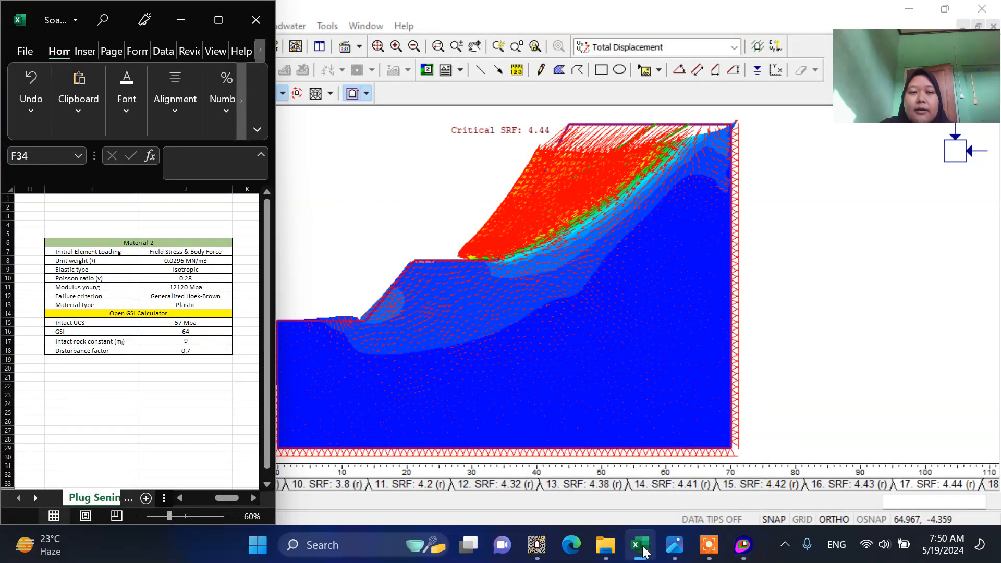
drag(221, 500, 177, 498)
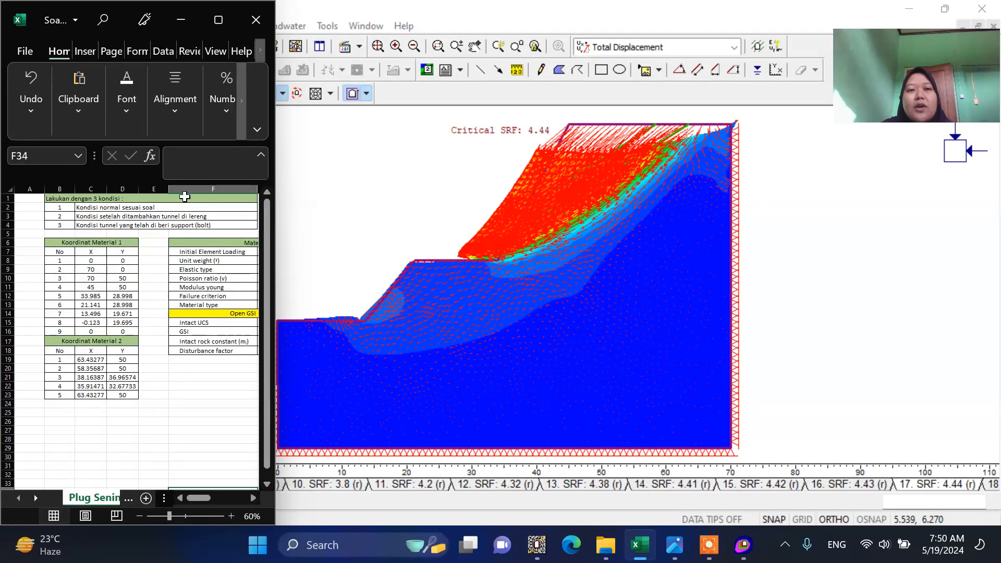
click(186, 17)
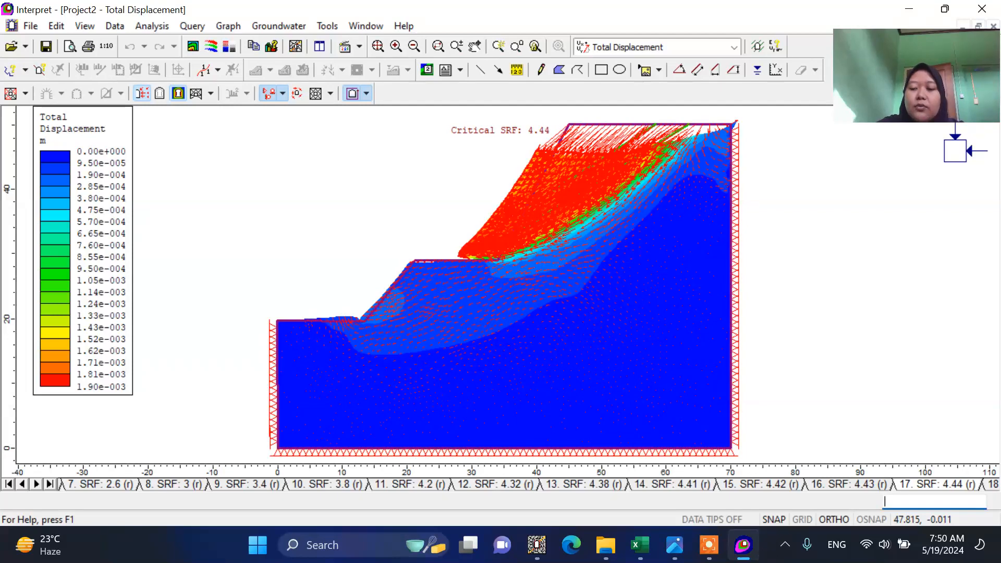
Capture a full-screen screenshot of the total displacement results.
key(super+shift+s)
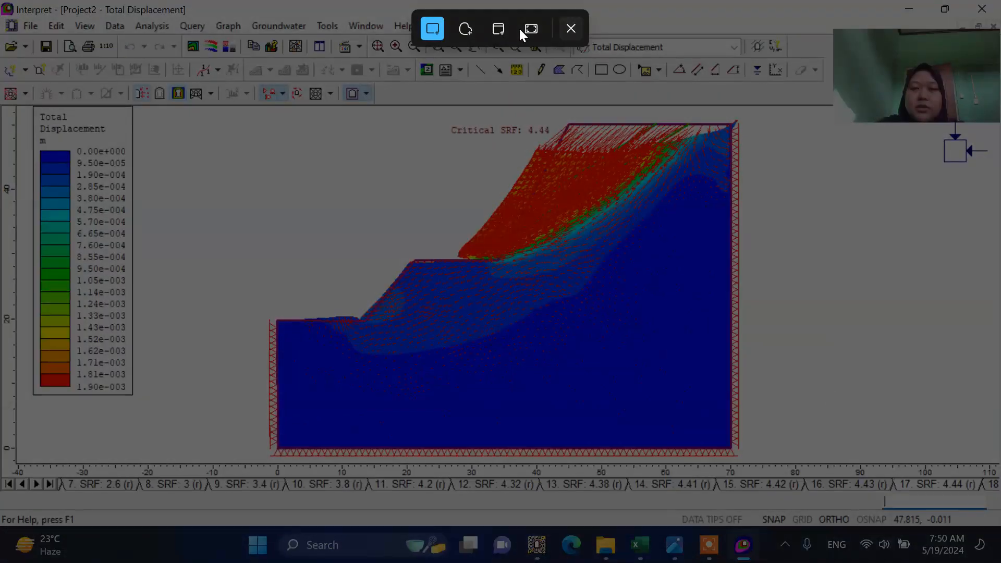
click(531, 28)
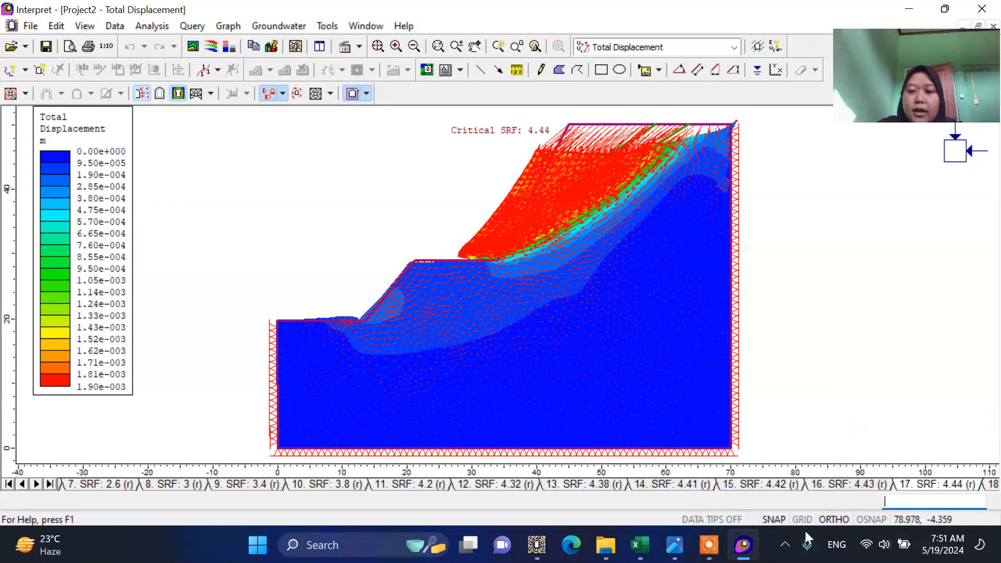
Switch from the results to the Phase2 slope model and check the three analysis conditions in the Excel worksheet.
mouse_move(610, 550)
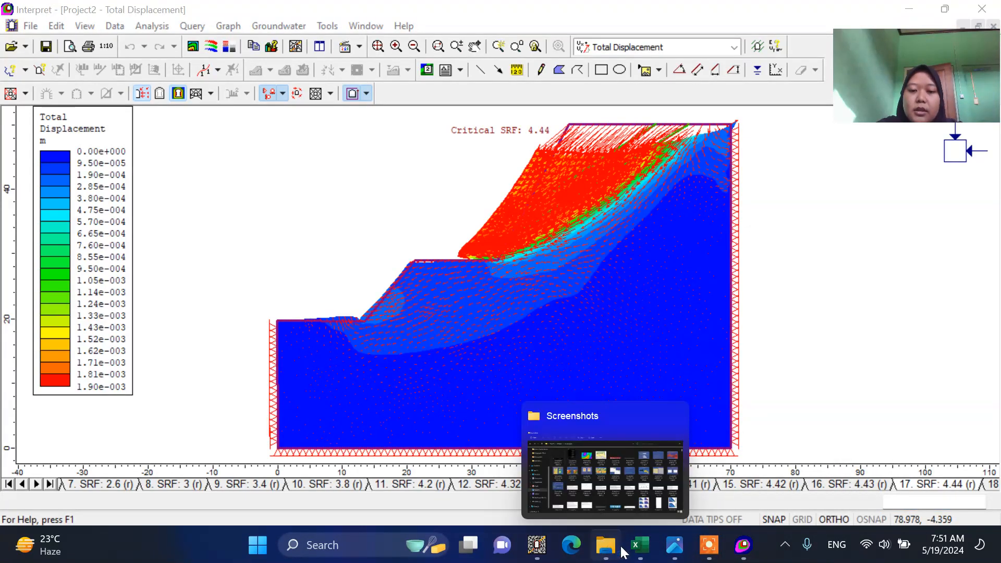
click(537, 545)
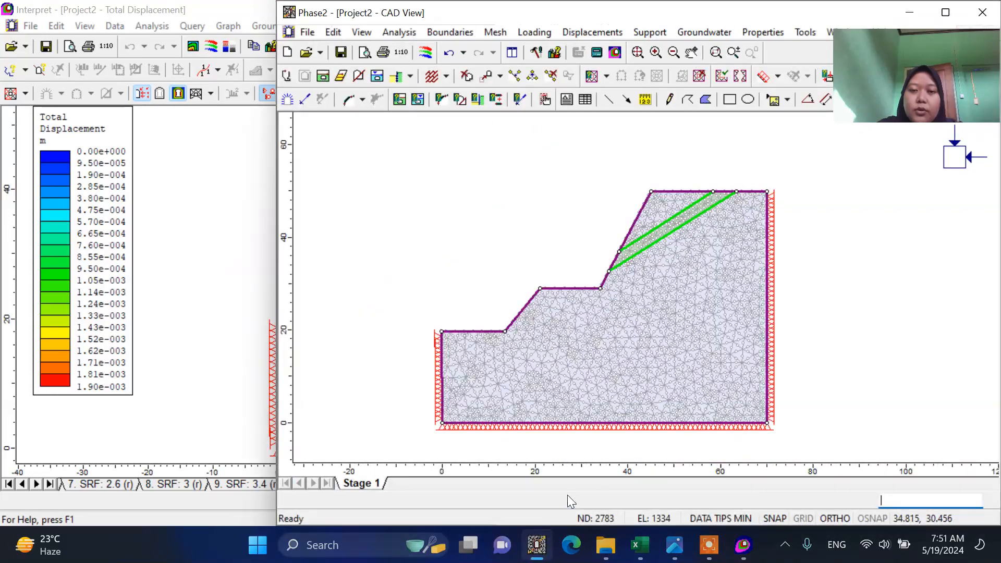
drag(830, 16, 677, 20)
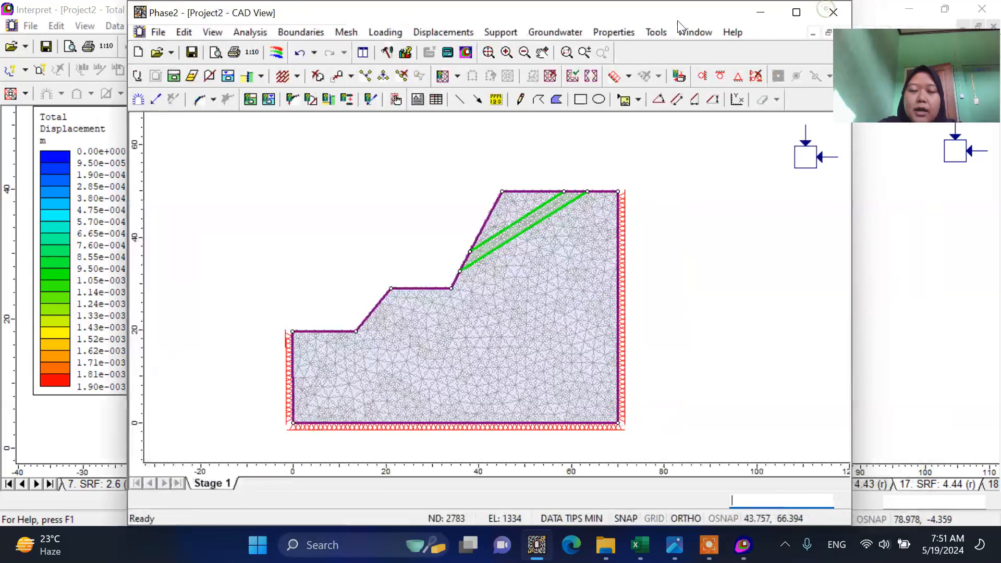
click(910, 11)
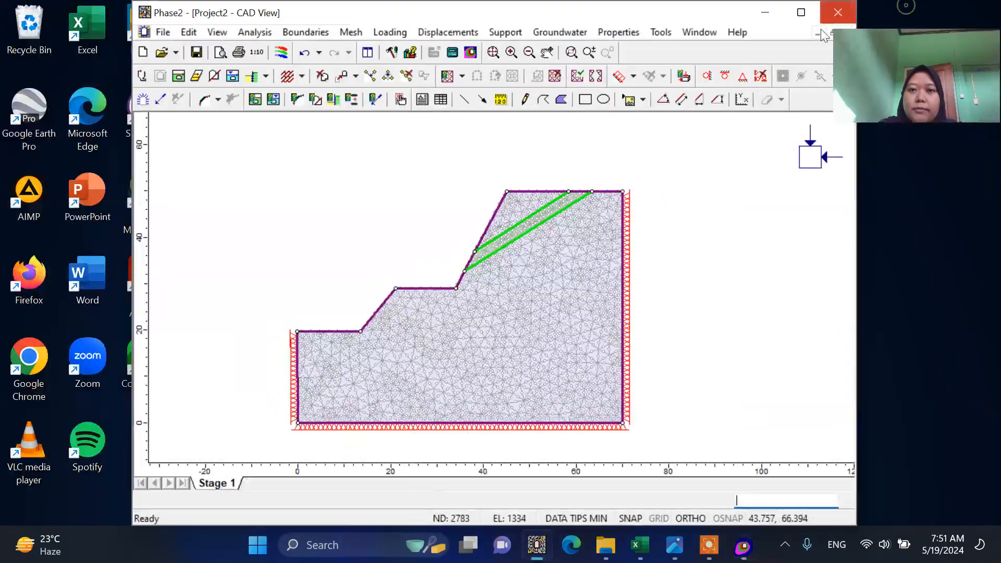
drag(725, 19, 731, 18)
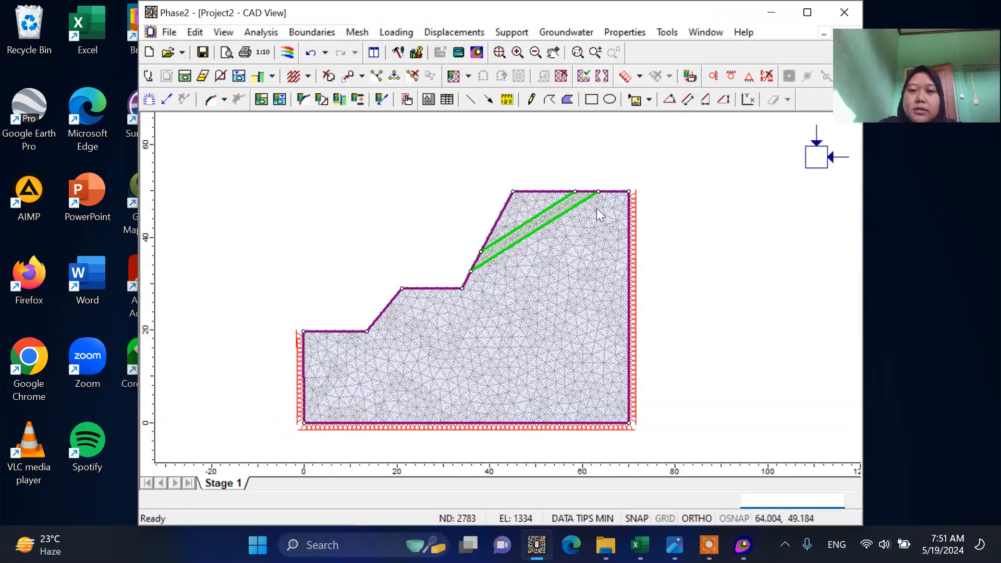
scroll(580, 240, down, 1)
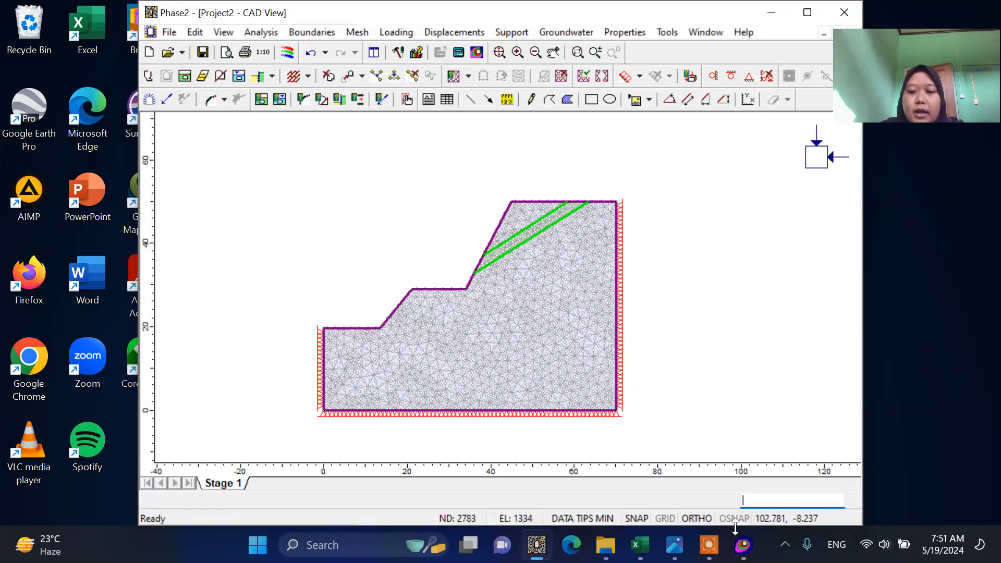
click(641, 556)
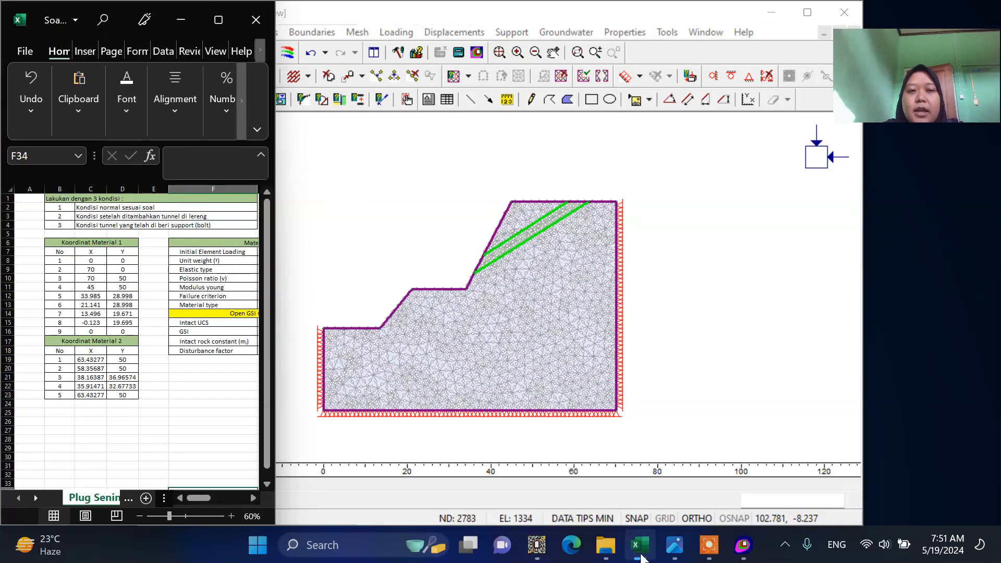
click(182, 21)
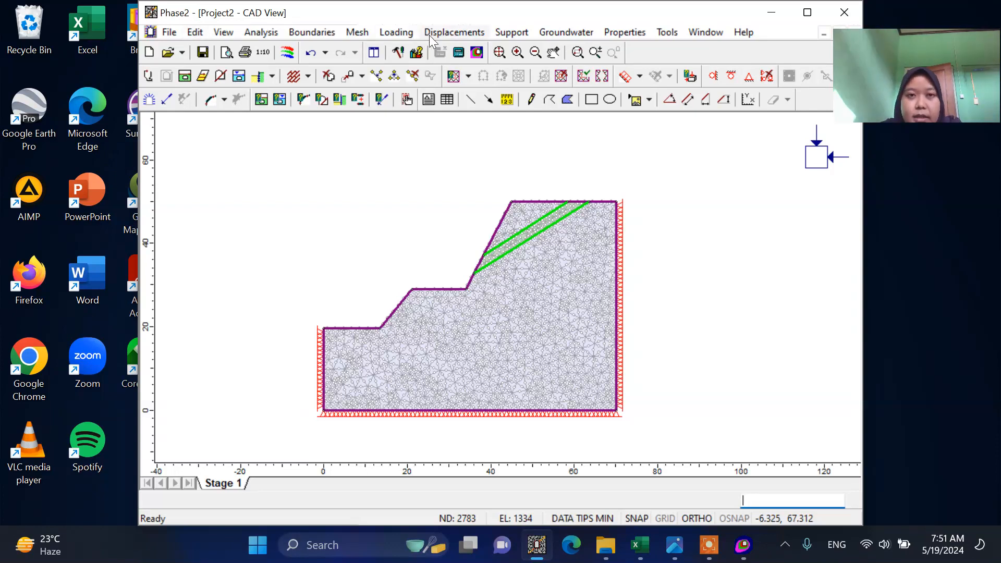
Reset the mesh and set up a circular material boundary defined by center and radius, with radius 1.5 and 40 segments.
click(315, 31)
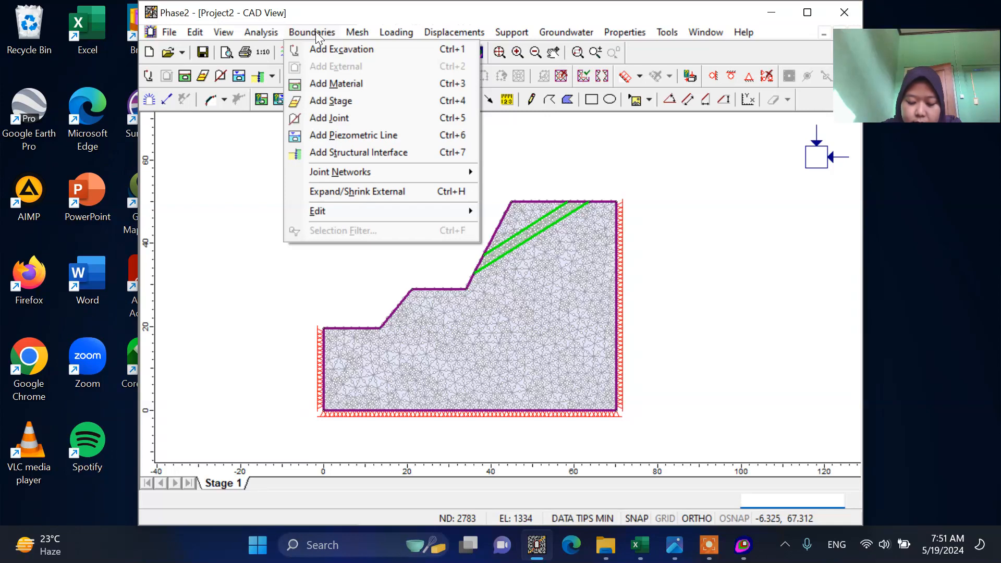
click(358, 85)
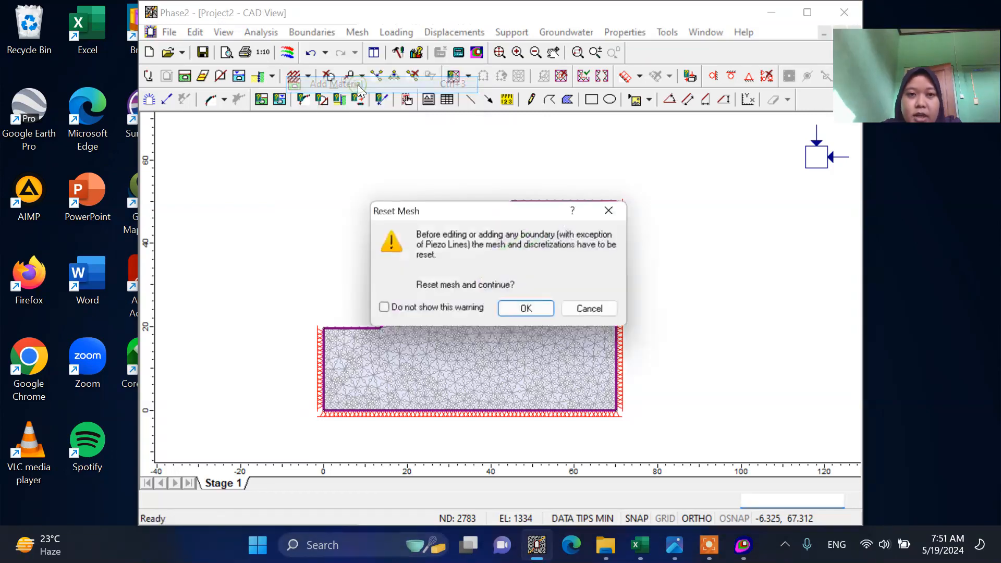
click(543, 312)
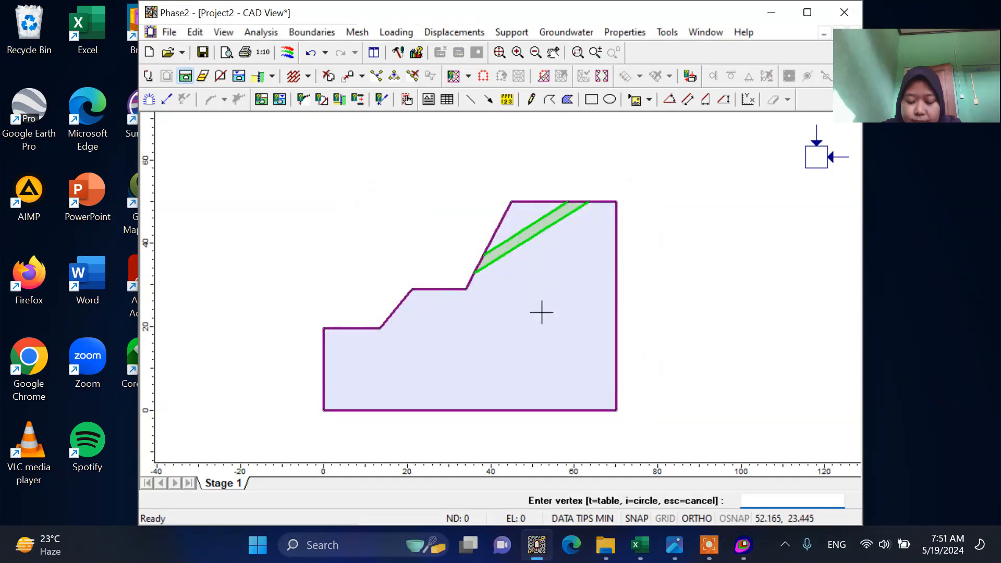
scroll(541, 306, up, 1)
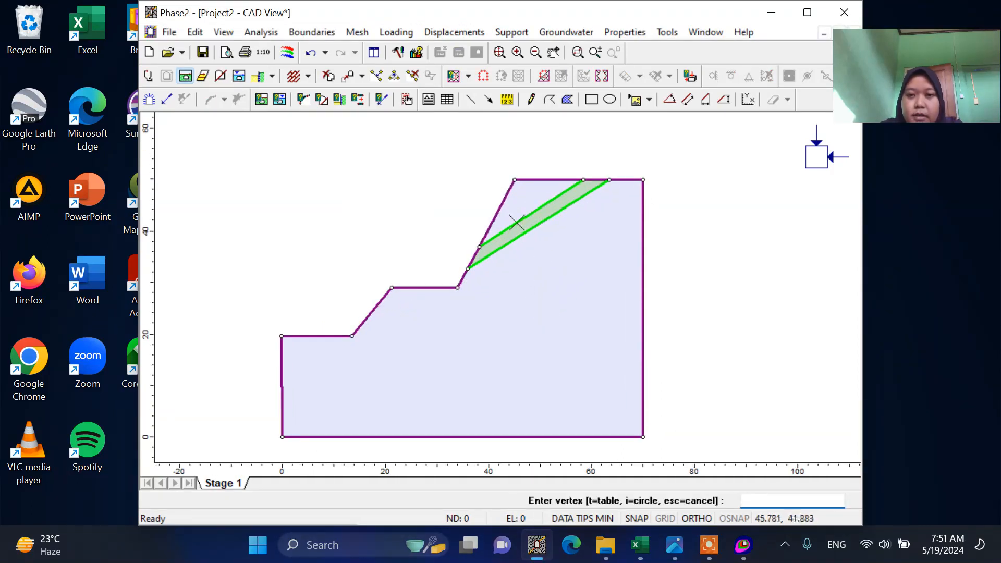
right_click(540, 257)
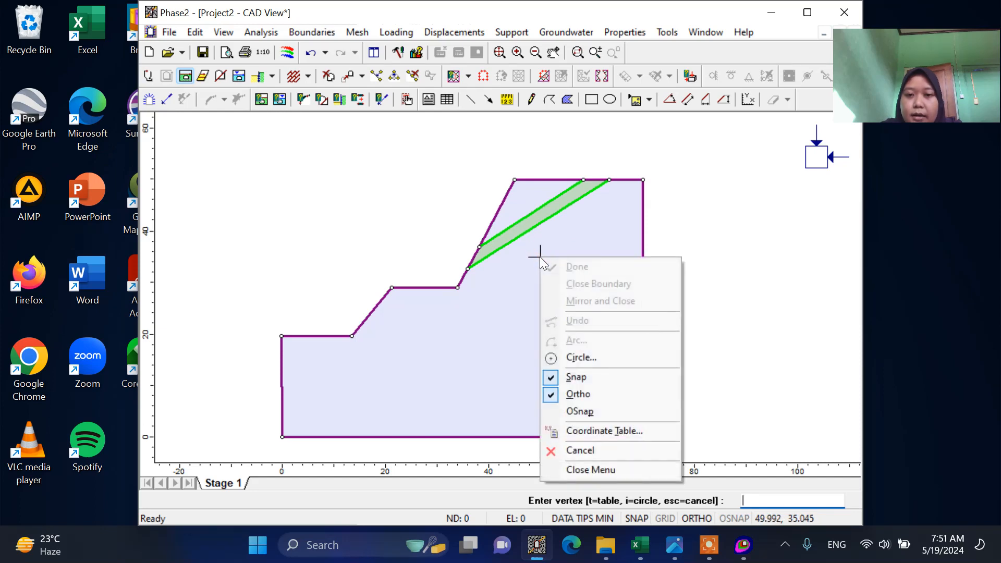
click(600, 361)
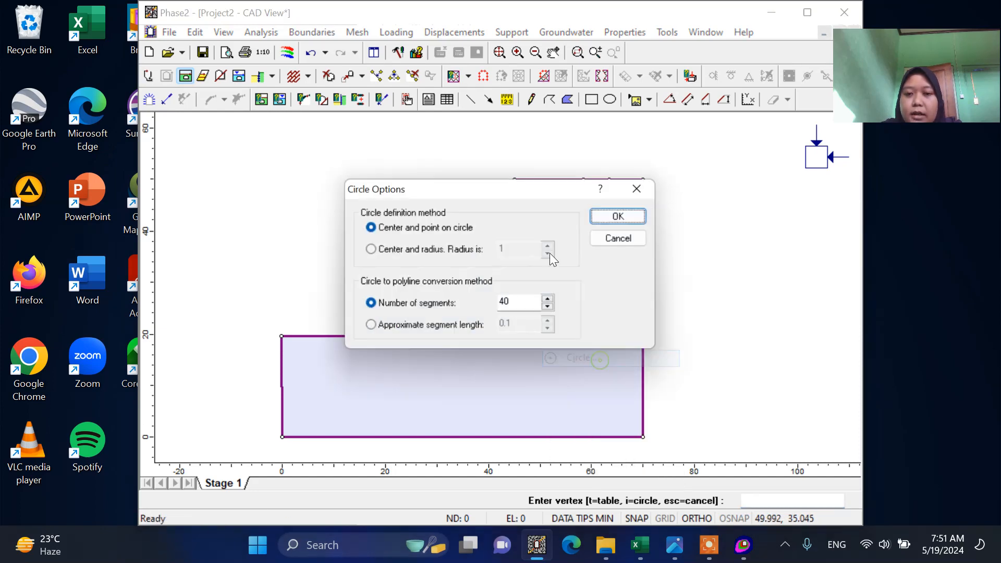
click(387, 250)
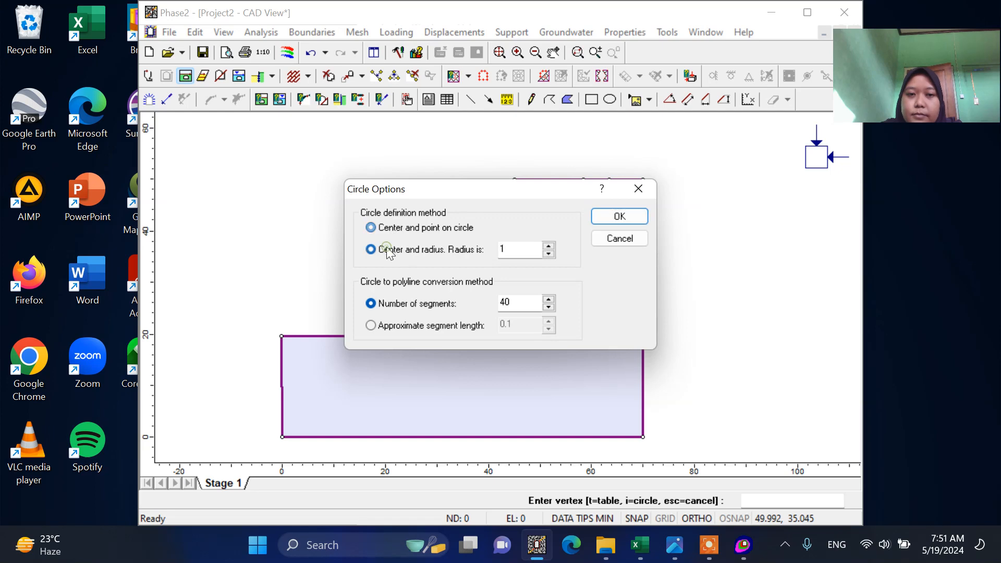
click(524, 249)
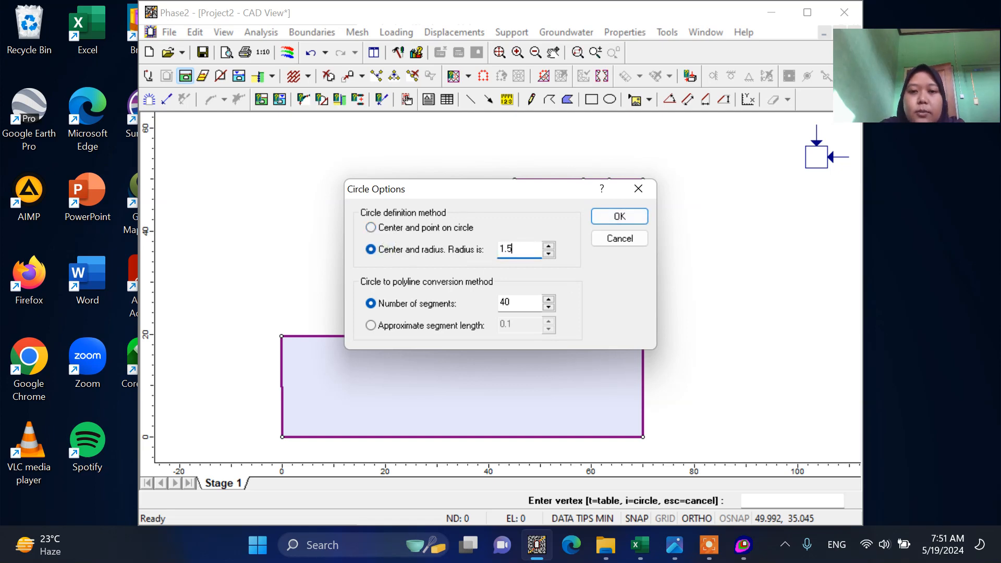
text(.5)
click(624, 221)
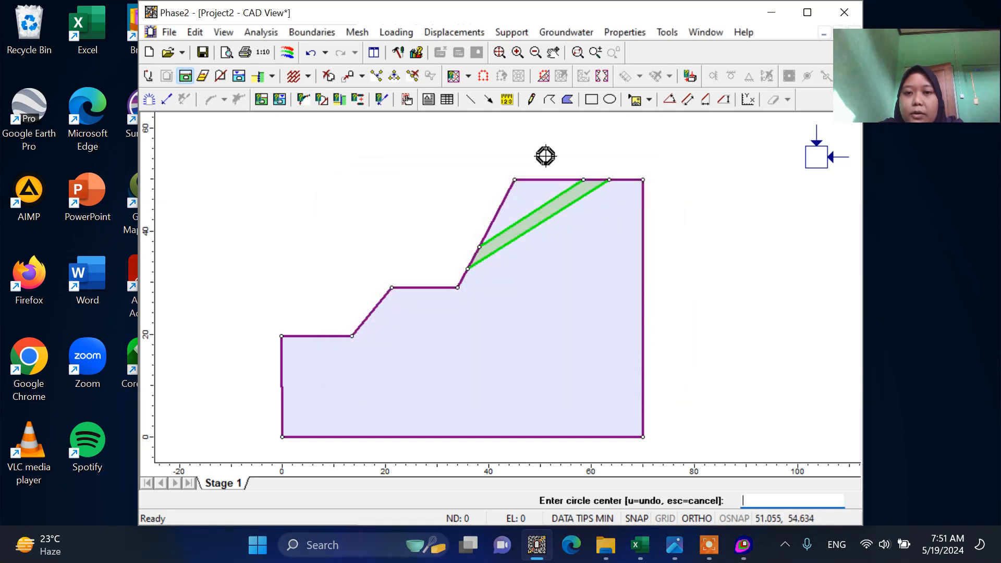
Place the circular tunnel boundary on the lower edge of the inclined Material 2 band, centred at about (49.5, 41.3).
scroll(543, 155, up, 1)
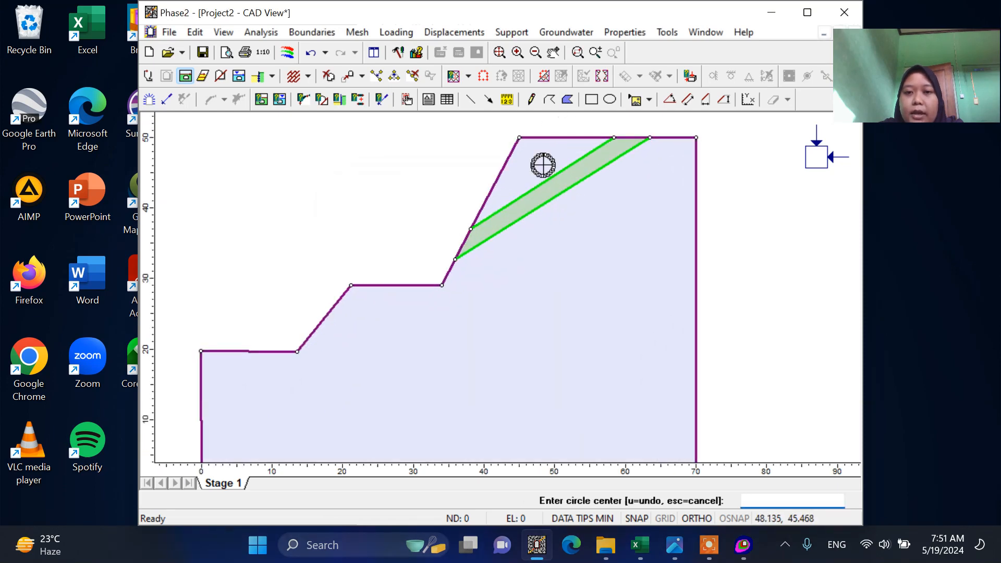
click(807, 12)
scroll(597, 119, up, 2)
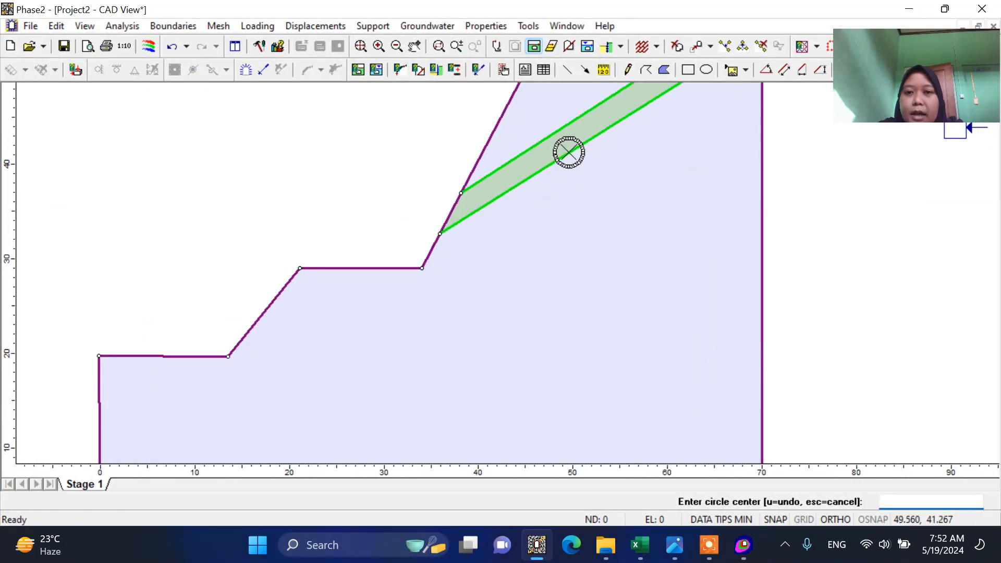
scroll(617, 163, down, 3)
scroll(597, 126, up, 1)
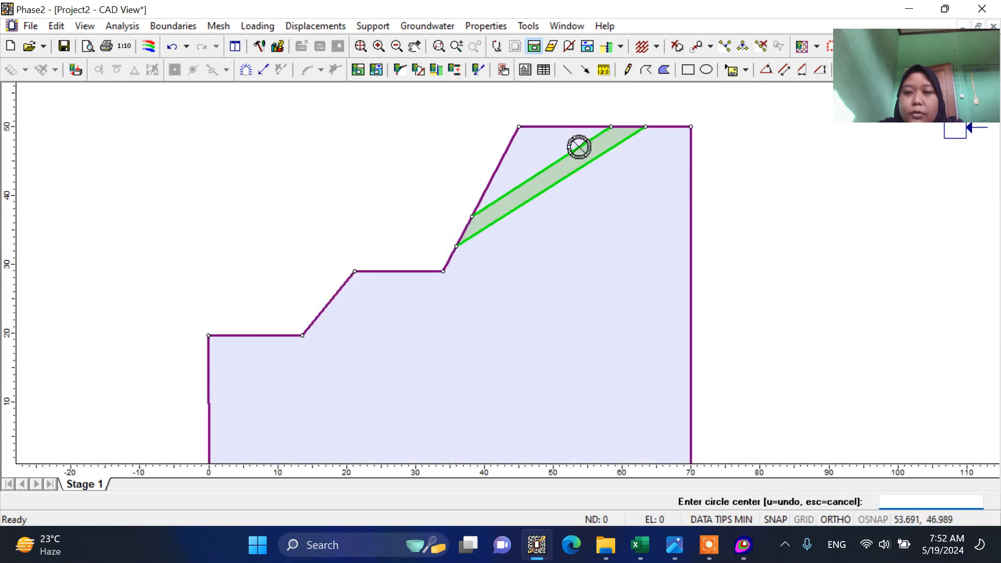
click(551, 187)
Assign Excavate to the part of the tunnel circle lying in Material 1, below the band's lower edge.
scroll(552, 128, up, 2)
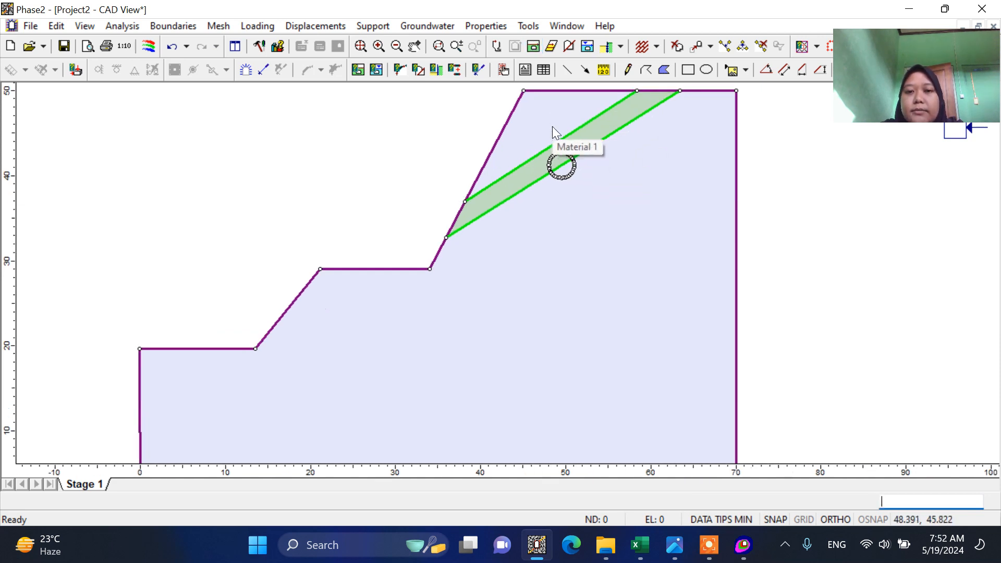
click(414, 46)
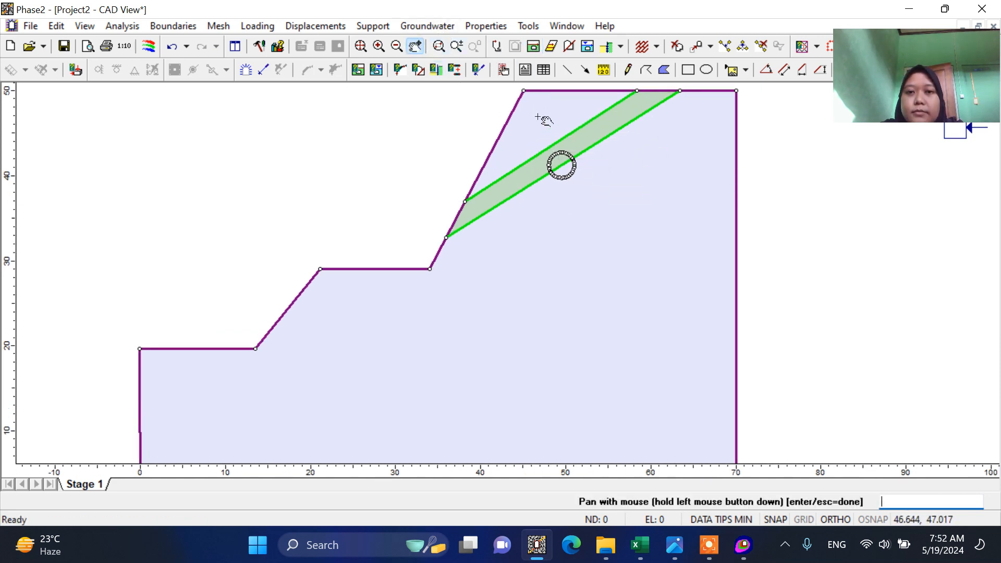
drag(539, 118, 552, 271)
scroll(555, 246, up, 2)
scroll(555, 247, up, 1)
drag(577, 224, 485, 277)
scroll(570, 234, down, 3)
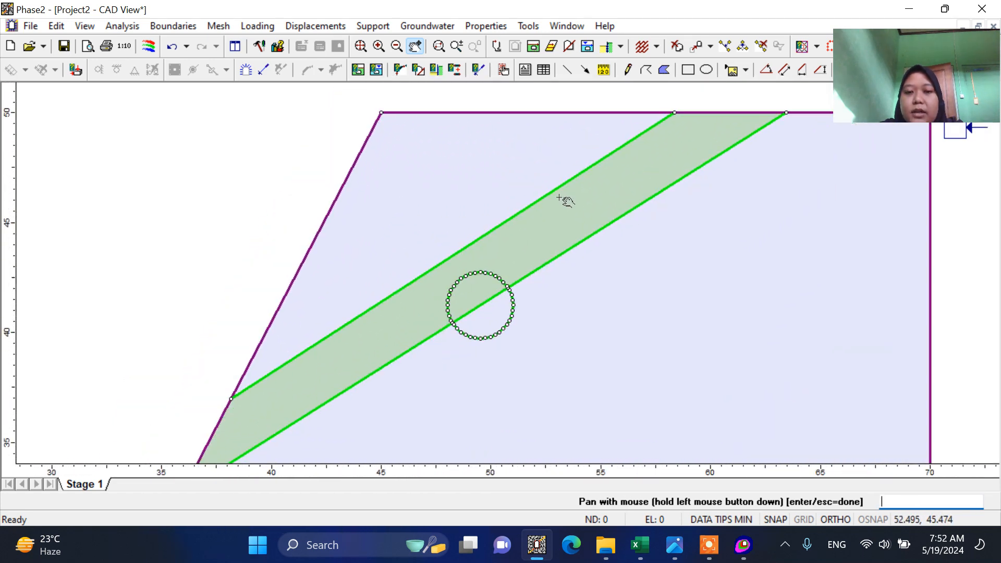
scroll(501, 280, up, 4)
drag(523, 280, 588, 225)
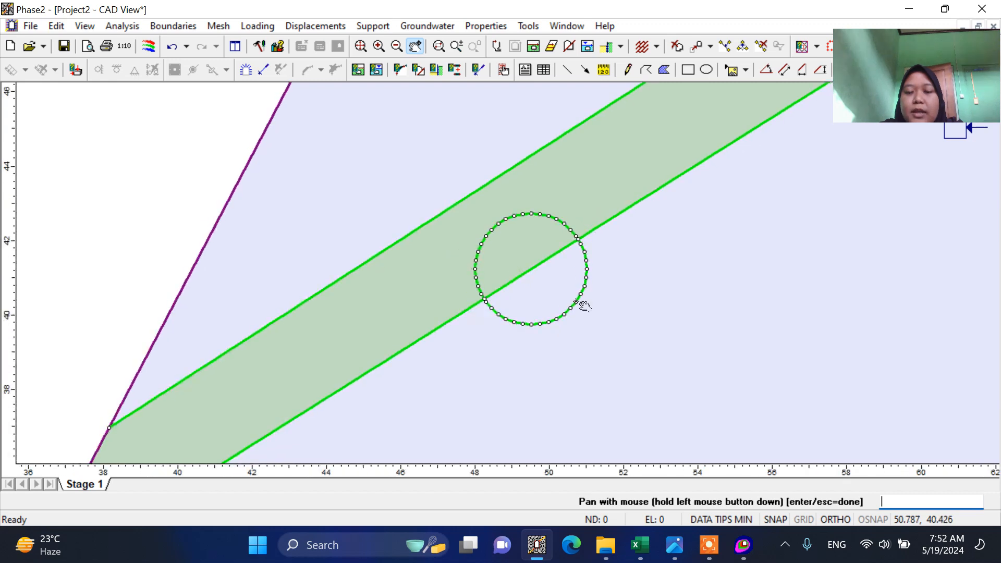
click(415, 46)
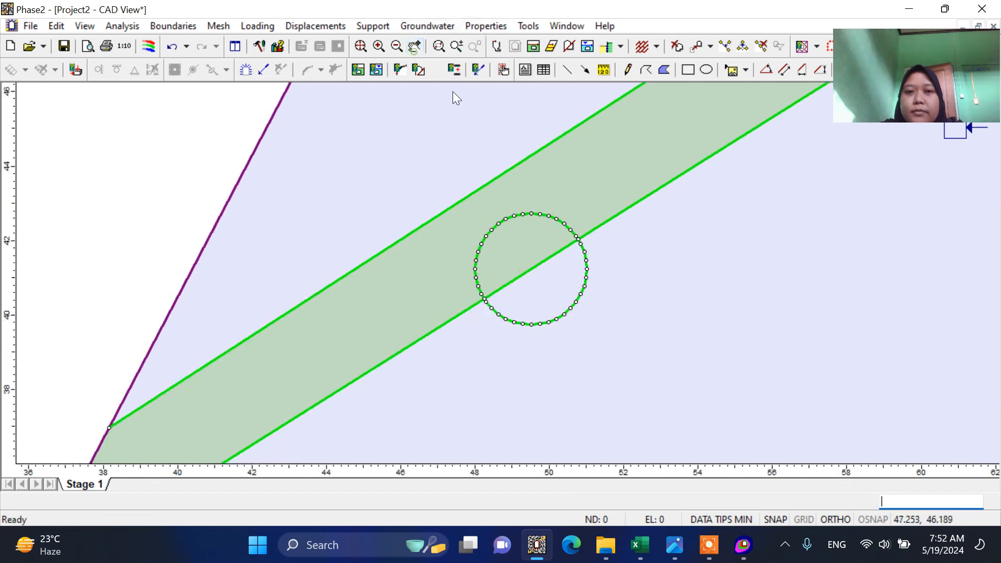
right_click(545, 282)
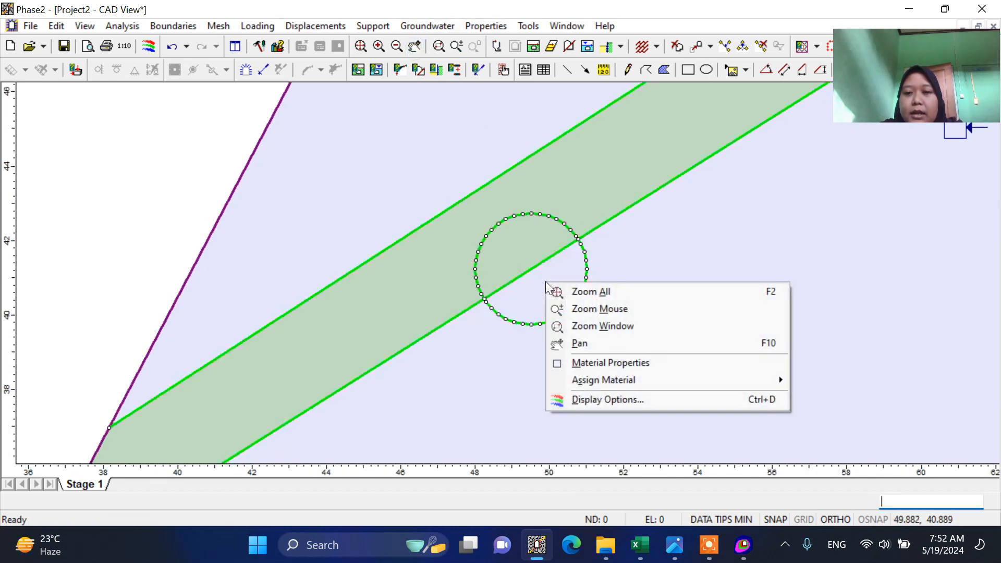
mouse_move(615, 379)
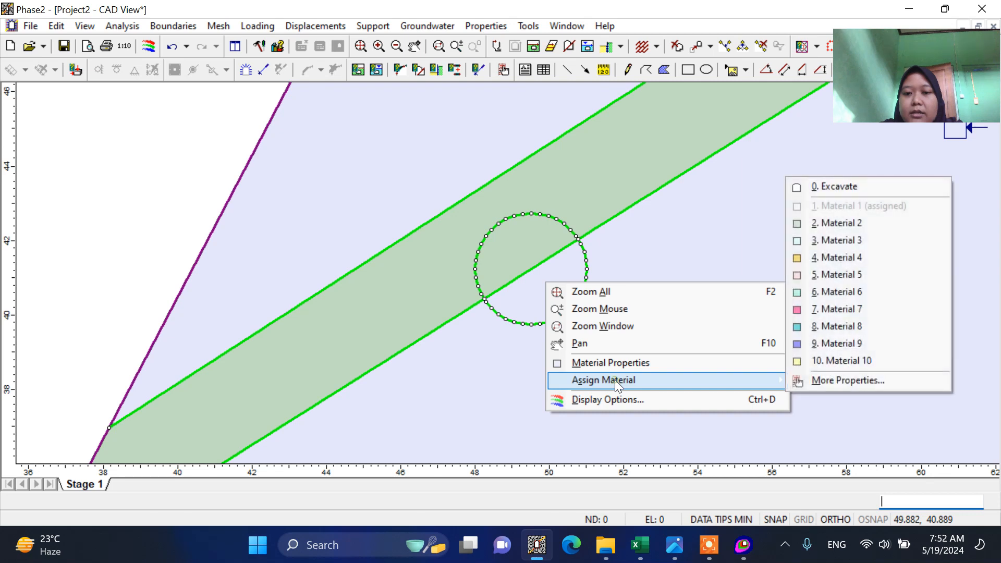
click(849, 190)
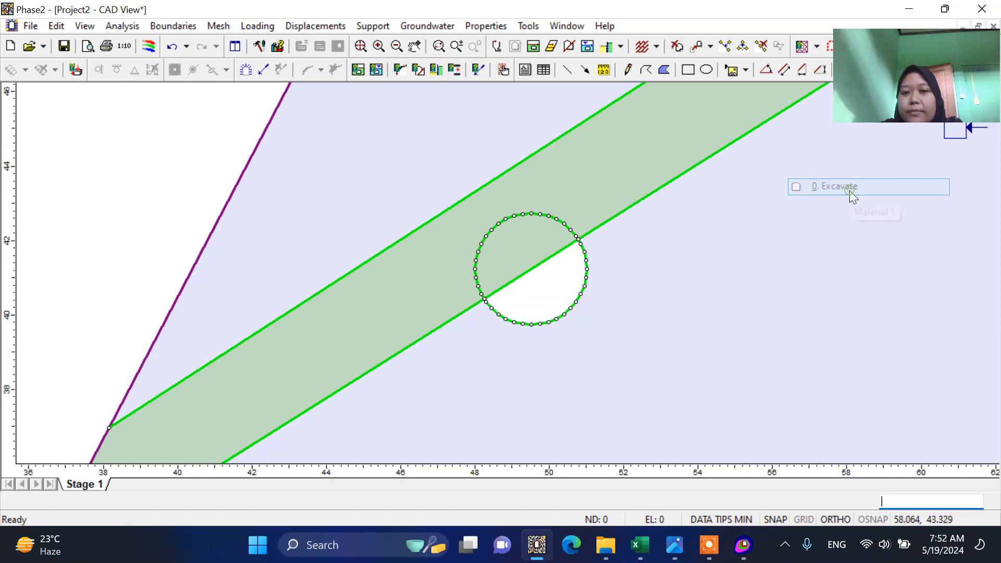
Assign Excavate to the remaining part of the tunnel circle inside the Material 2 band.
right_click(518, 242)
mouse_move(543, 341)
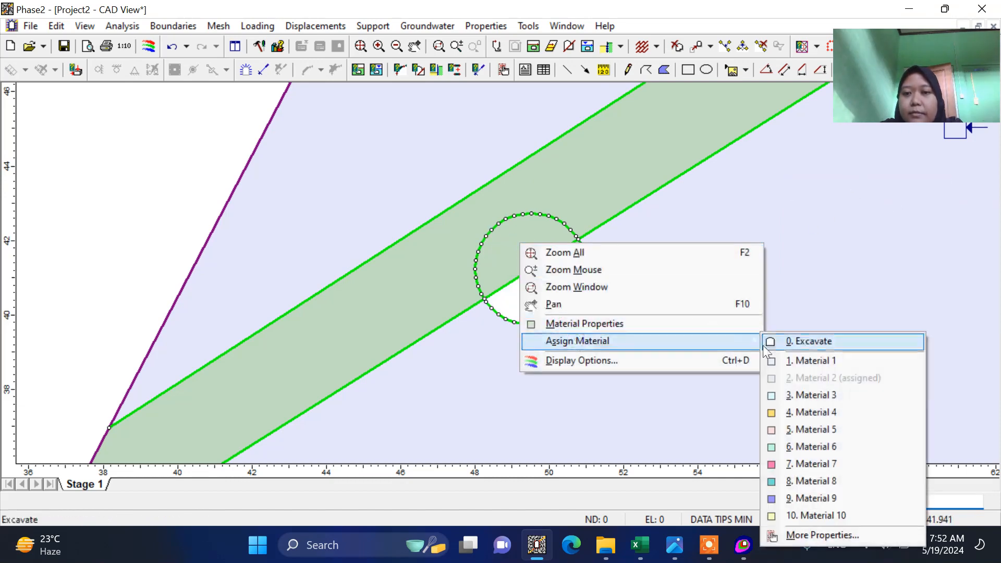
click(765, 344)
scroll(617, 250, down, 4)
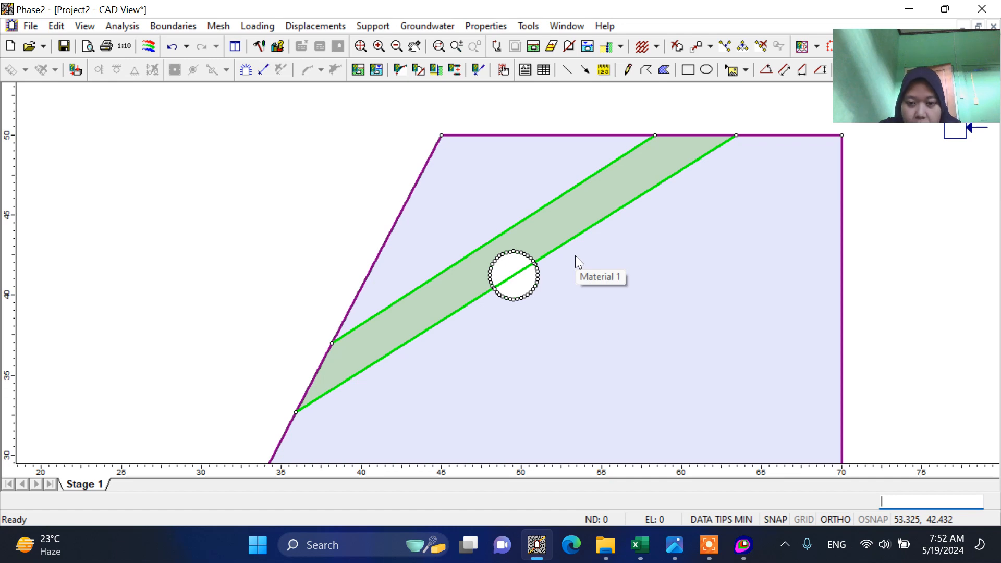
Check the assignment conditions in the Excel sheet, and set up a Bolt 1 pattern normal to boundary with 2 m length and 1 m in-plane spacing.
click(646, 552)
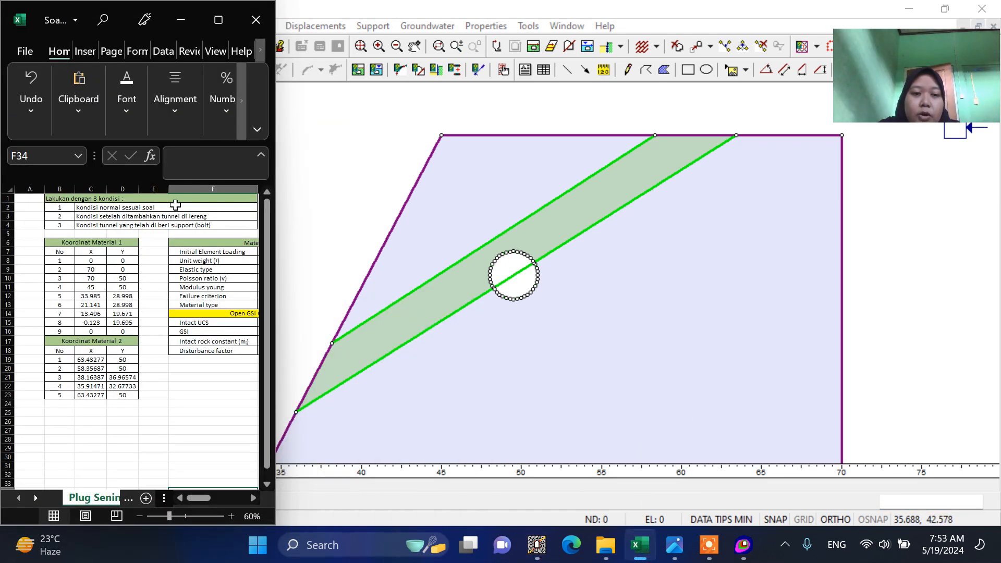
click(182, 19)
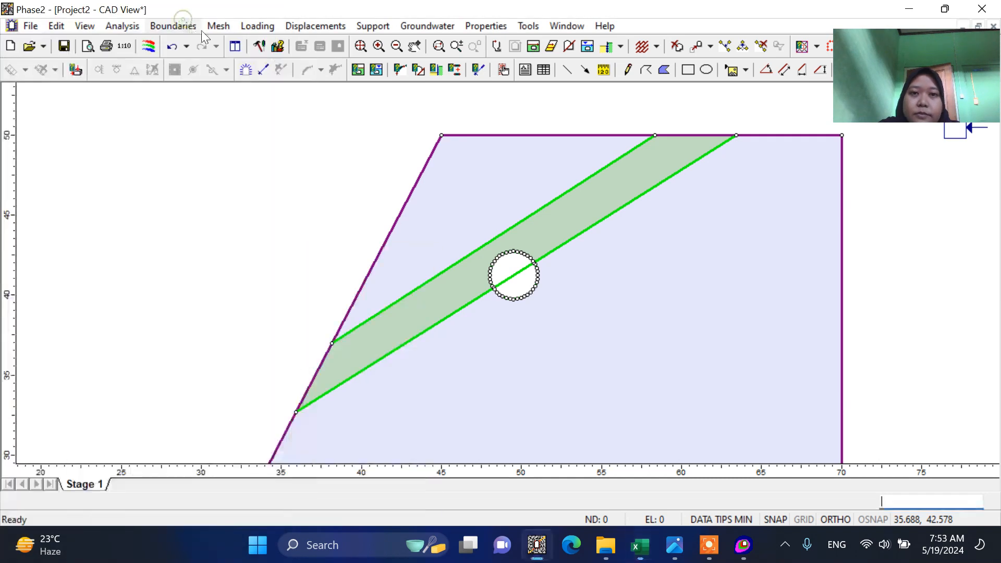
click(373, 27)
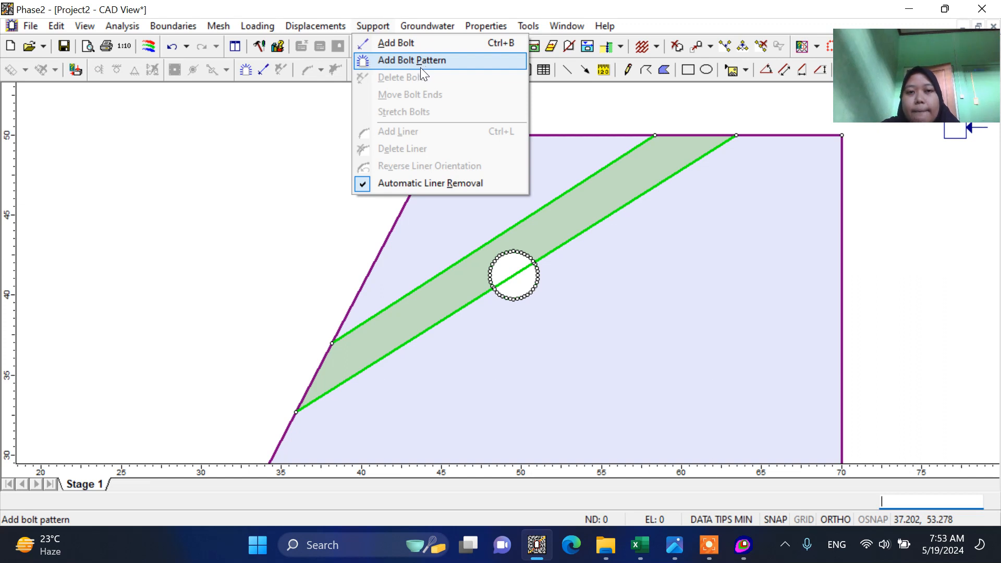
click(502, 61)
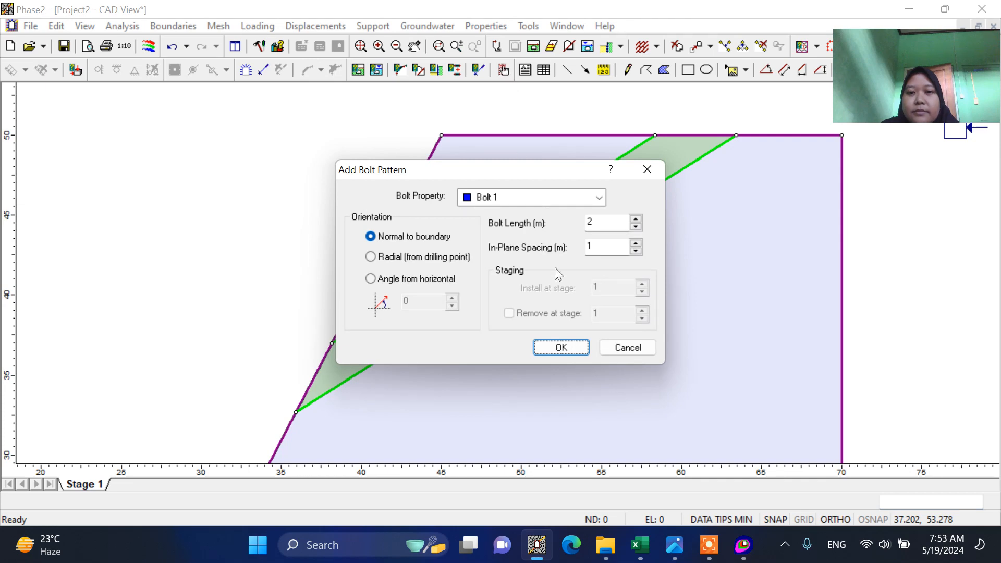
click(572, 346)
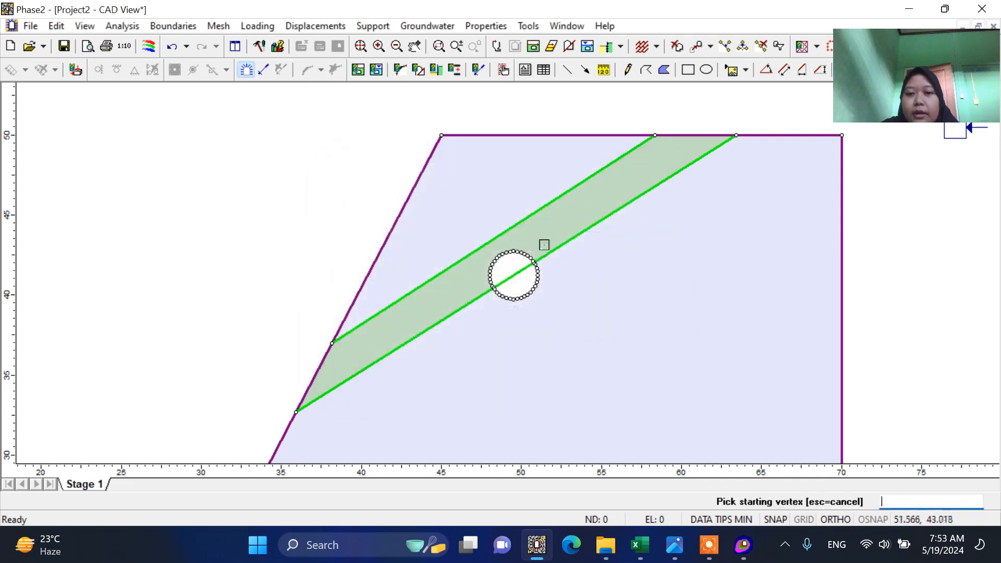
Run the bolt pattern over the tunnel's crown from its leftmost to its rightmost vertex, and add one bolt just below the rightmost vertex.
scroll(494, 264, up, 2)
scroll(496, 267, up, 1)
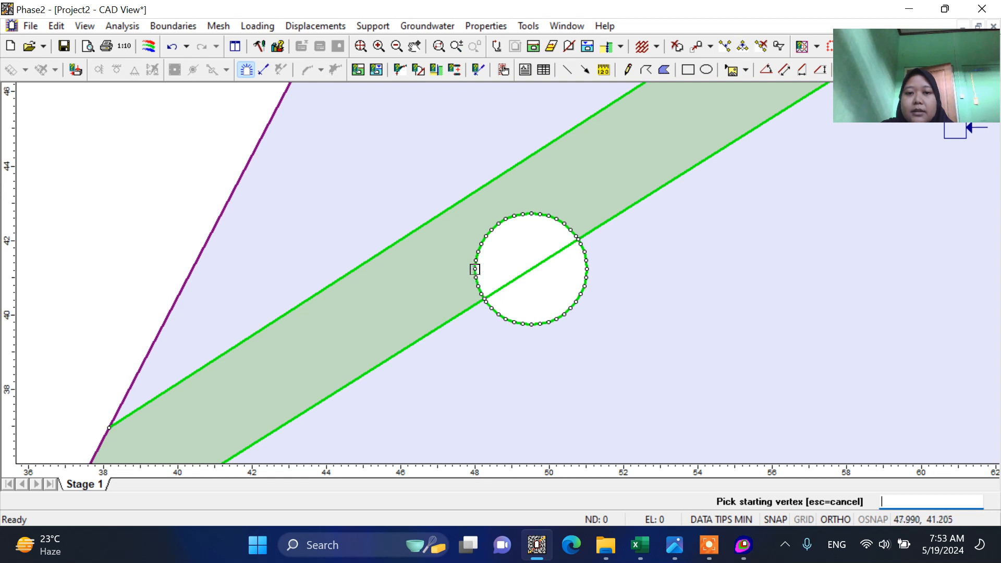
click(475, 270)
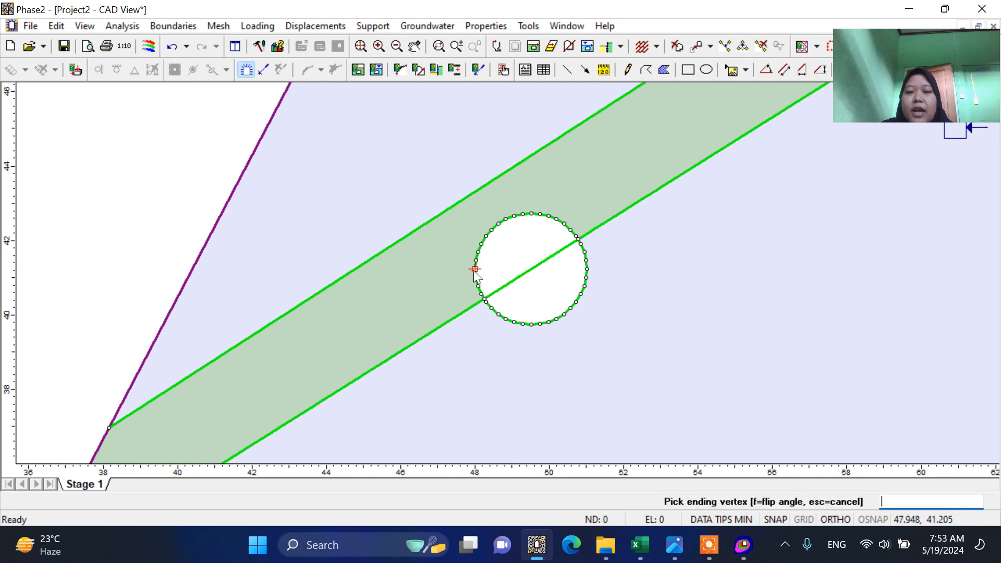
right_click(474, 270)
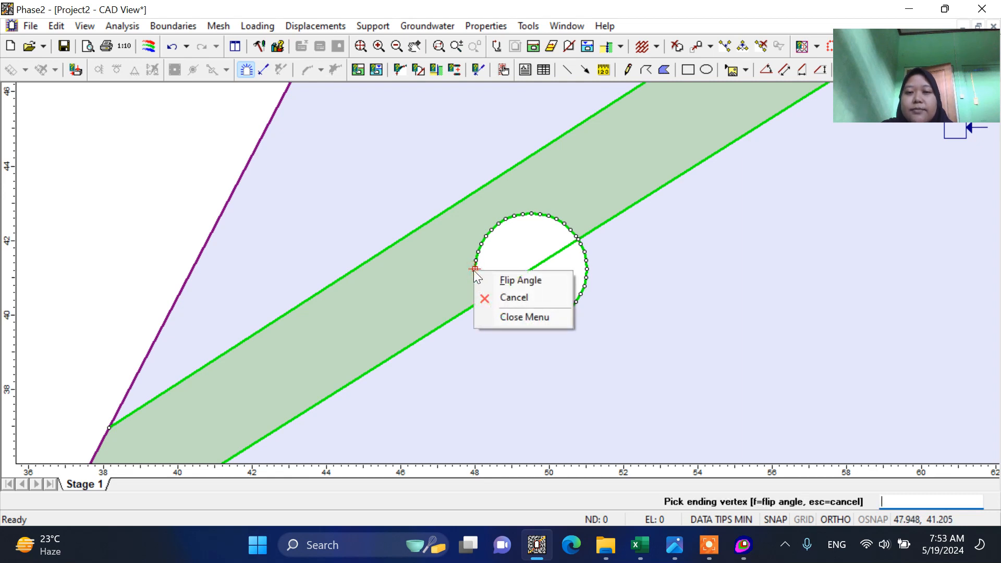
click(536, 281)
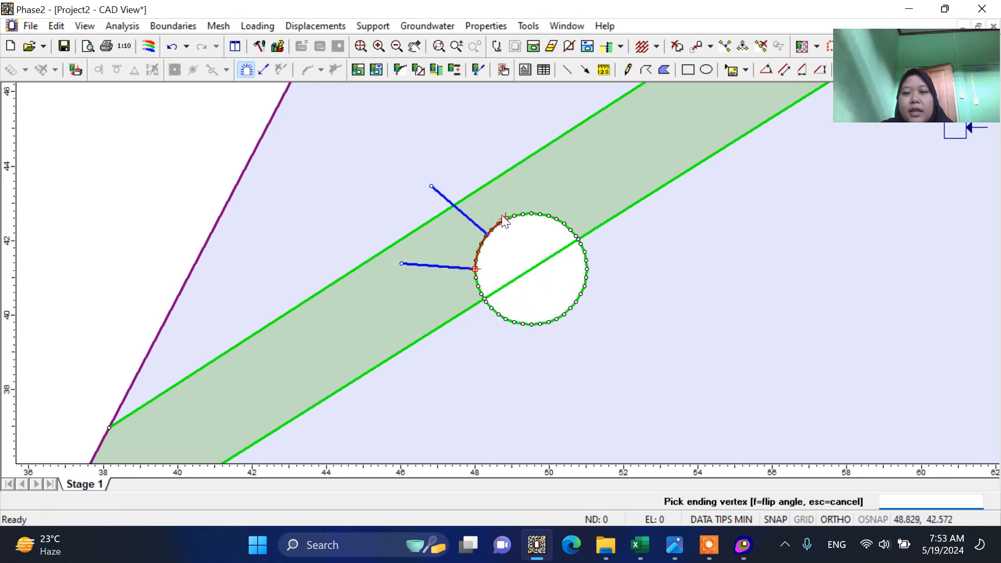
click(601, 287)
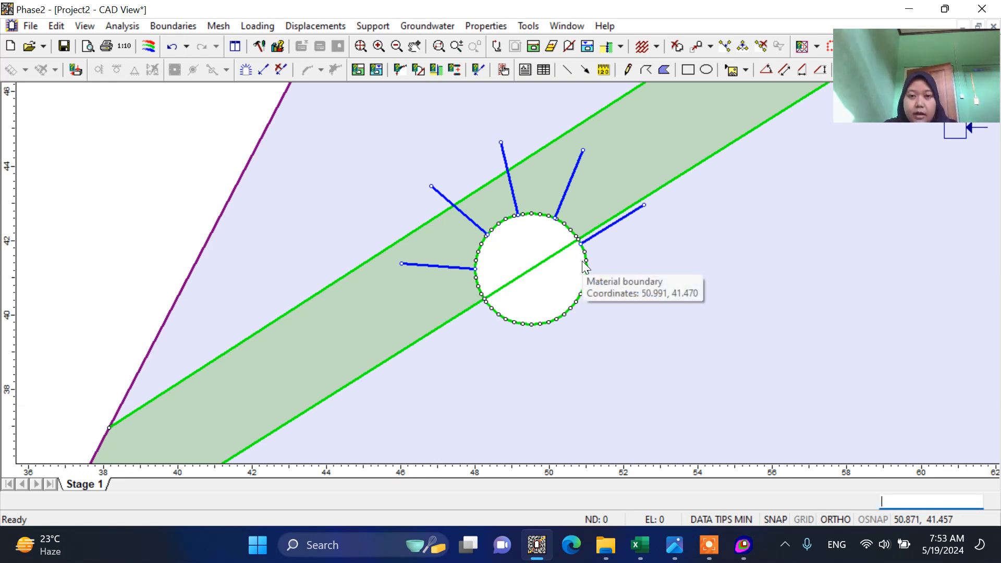
scroll(501, 204, up, 3)
scroll(523, 161, up, 1)
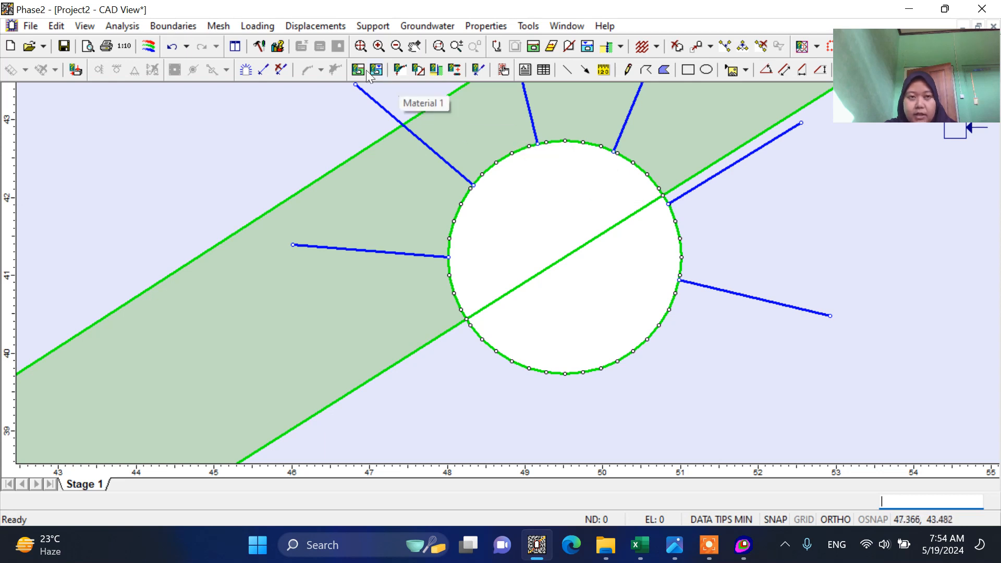
Accept a uniform mesh of 6 Noded Triangles with about 1500 elements, and discretize and mesh the bolted tunnel model.
click(225, 26)
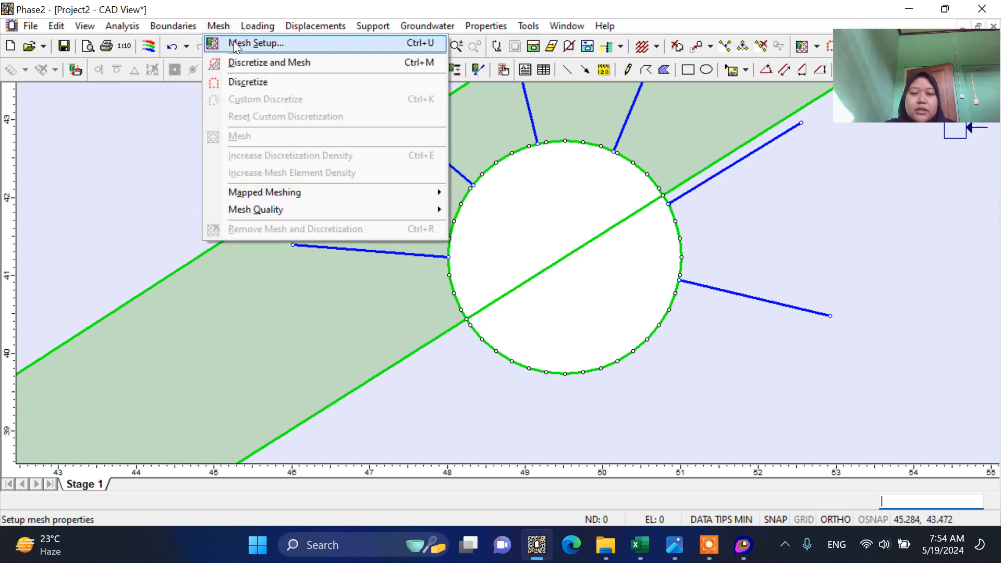
click(233, 43)
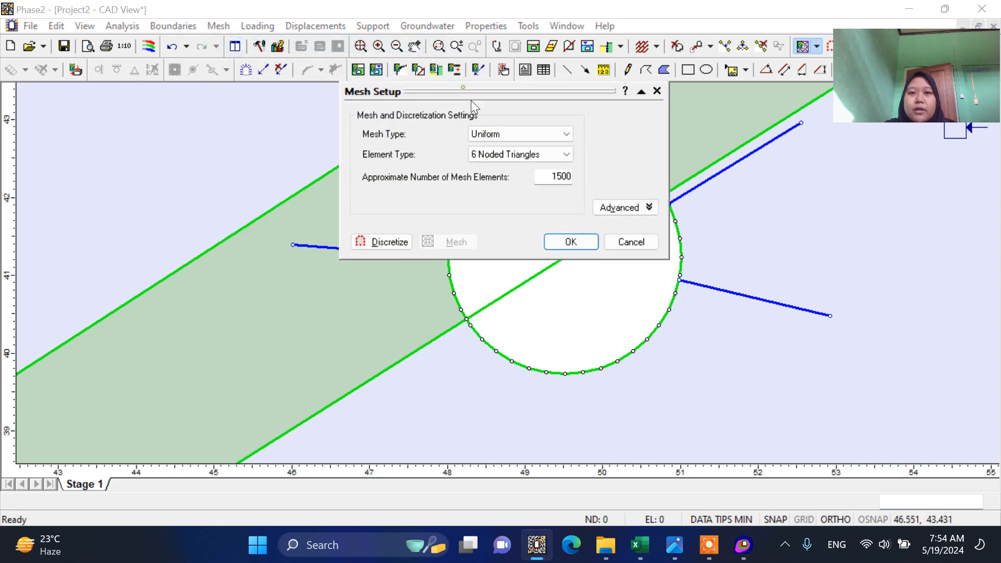
drag(470, 94, 486, 134)
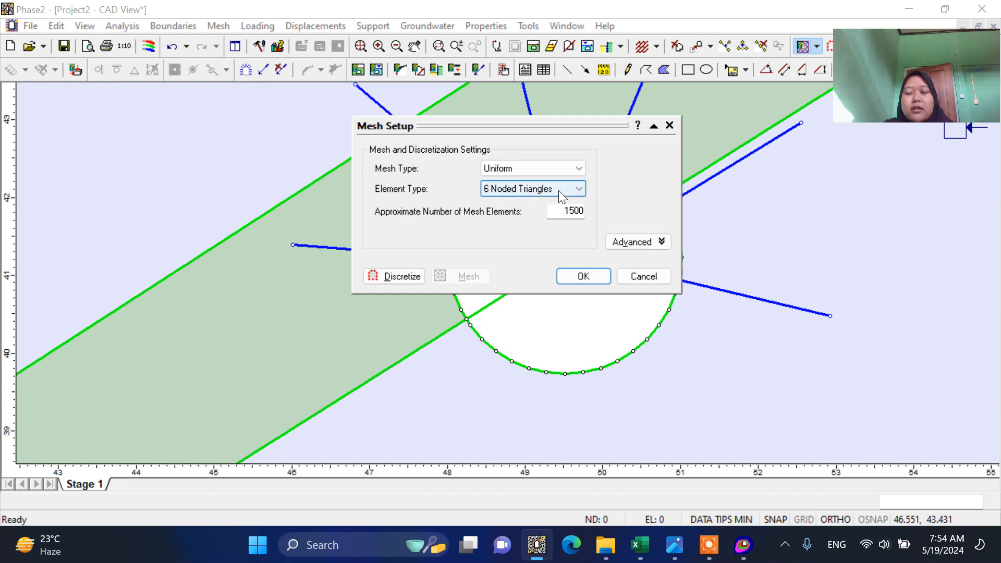
click(584, 274)
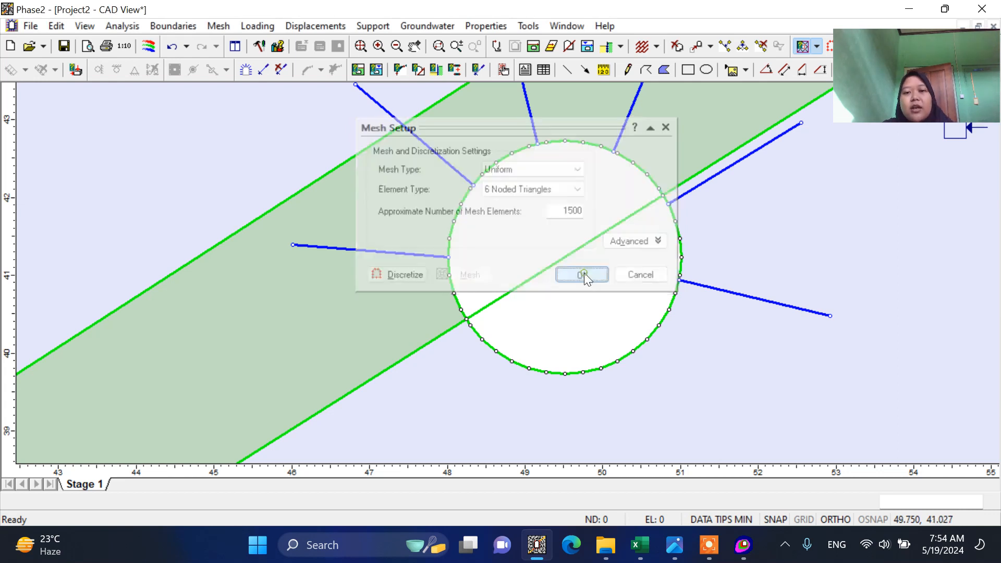
click(214, 29)
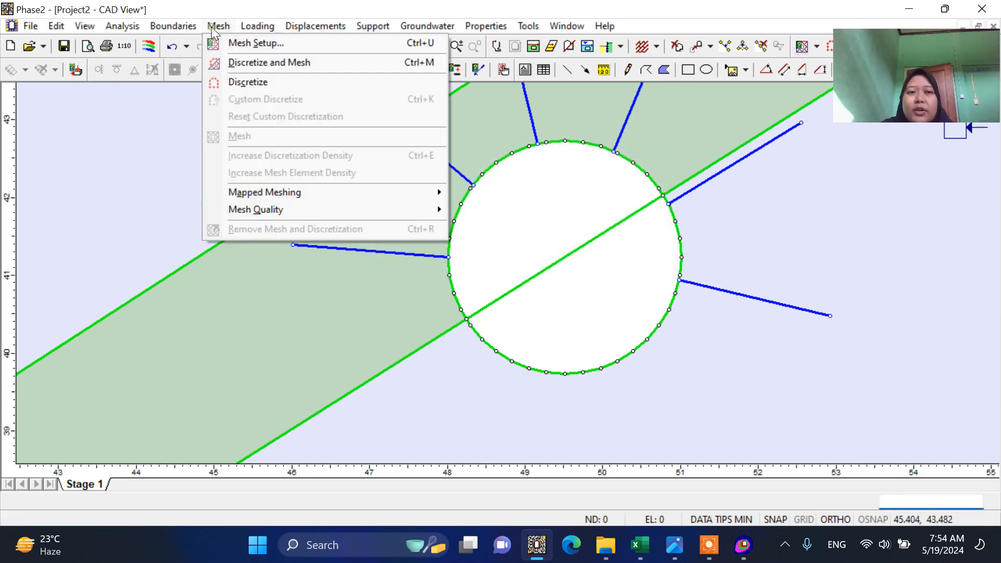
click(317, 69)
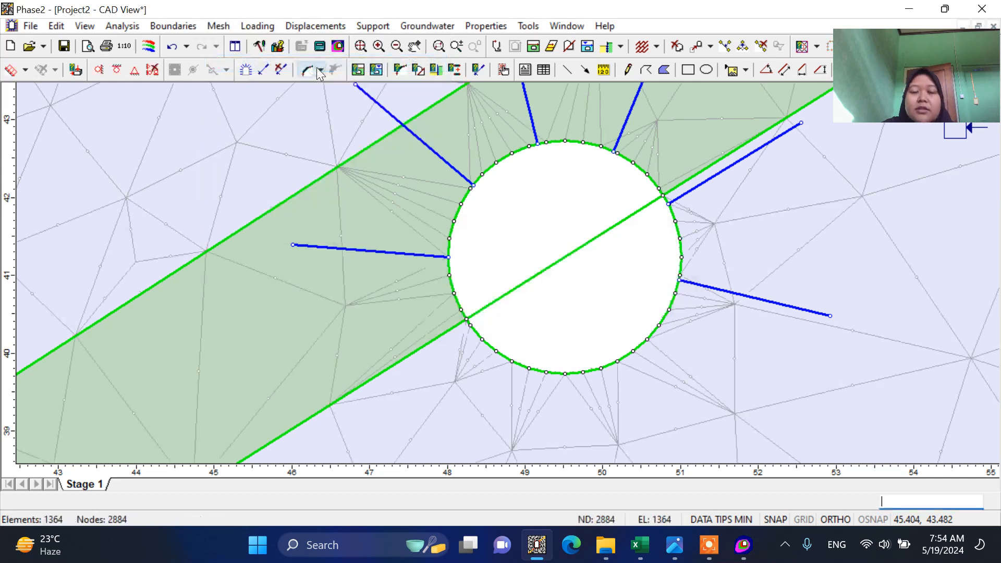
Add Liner 1 to every boundary segment over the tunnel's crown, from its leftmost vertex around to just below the lowest bolt opposite.
scroll(539, 181, down, 1)
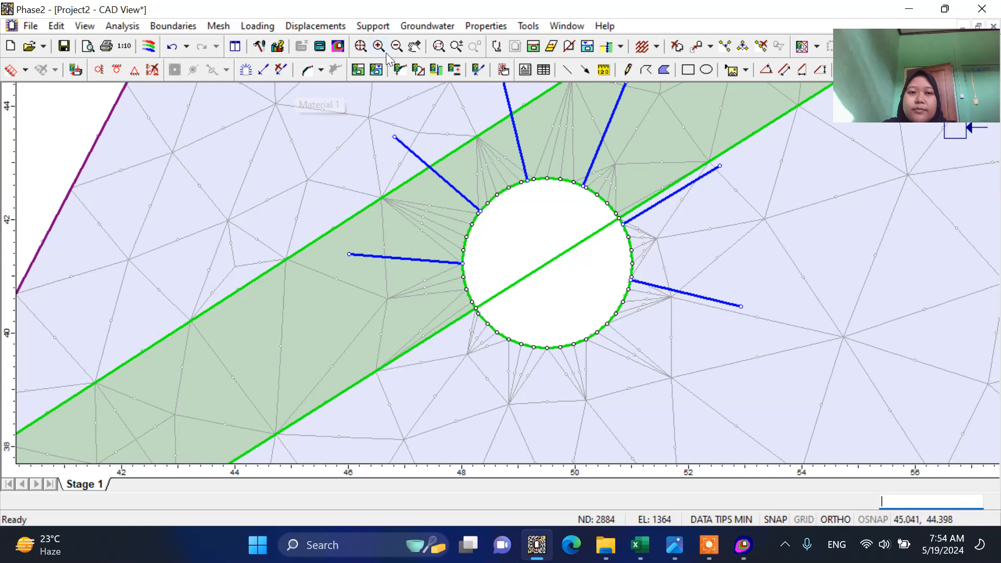
click(374, 26)
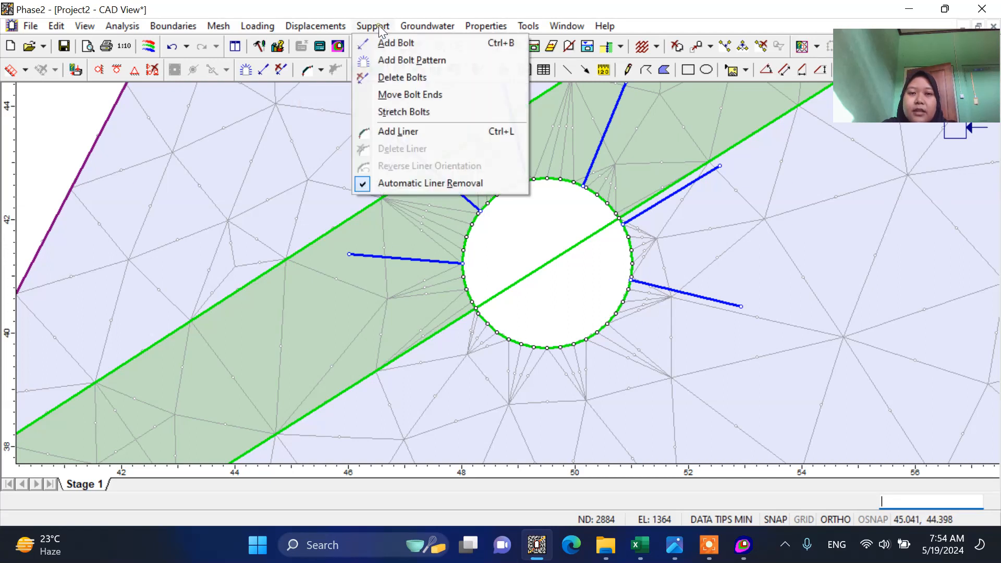
click(444, 131)
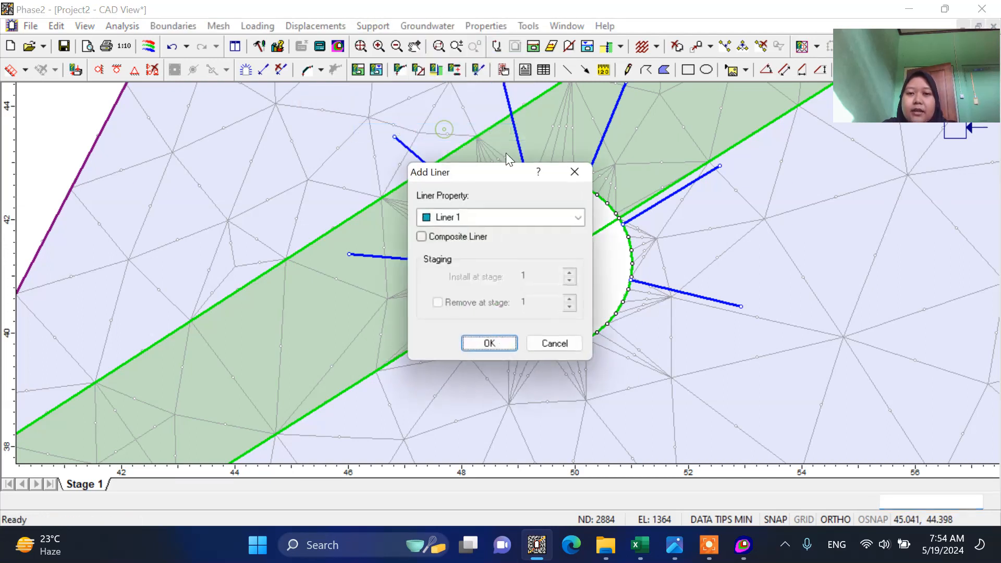
click(490, 347)
scroll(541, 163, up, 2)
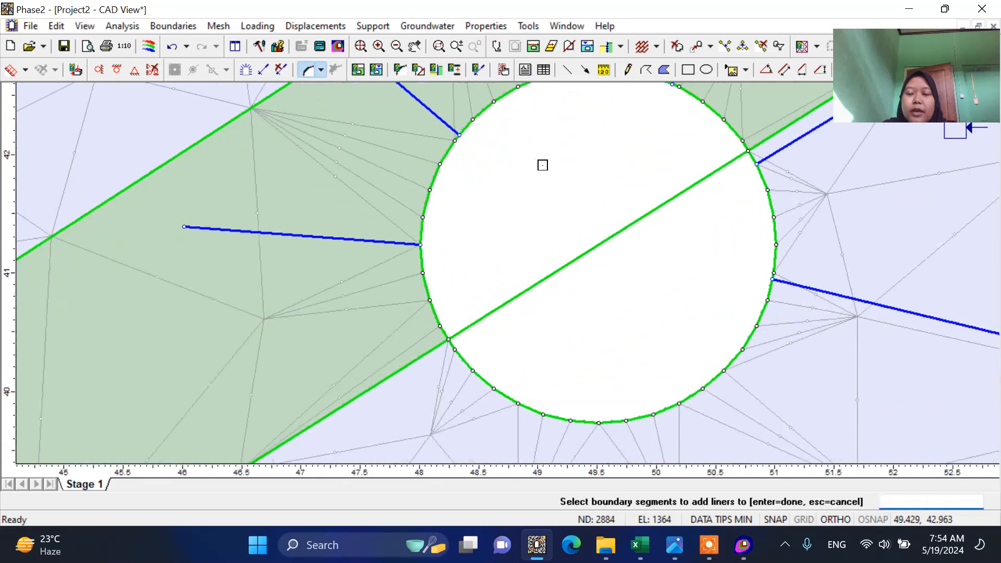
scroll(358, 306, down, 2)
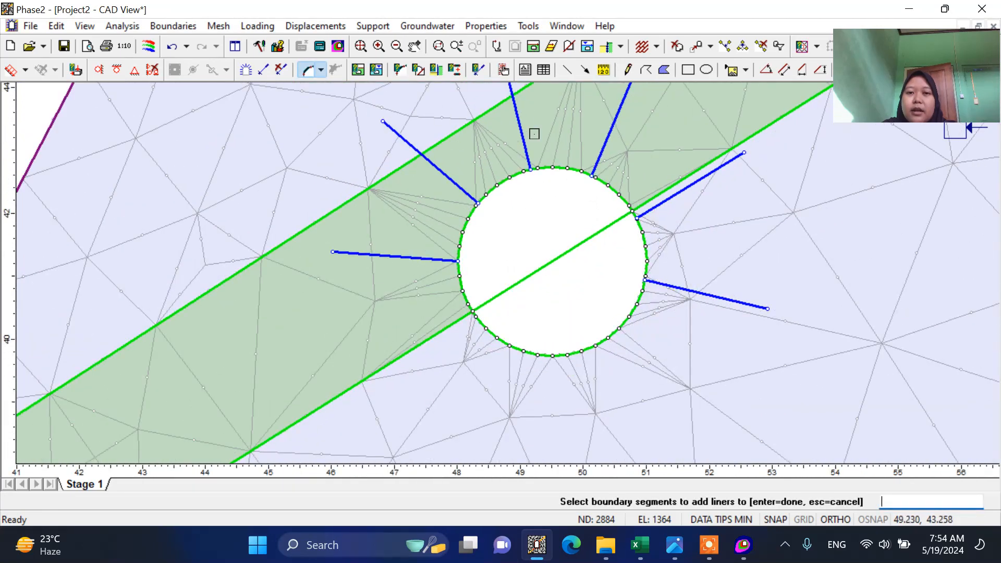
scroll(535, 134, up, 3)
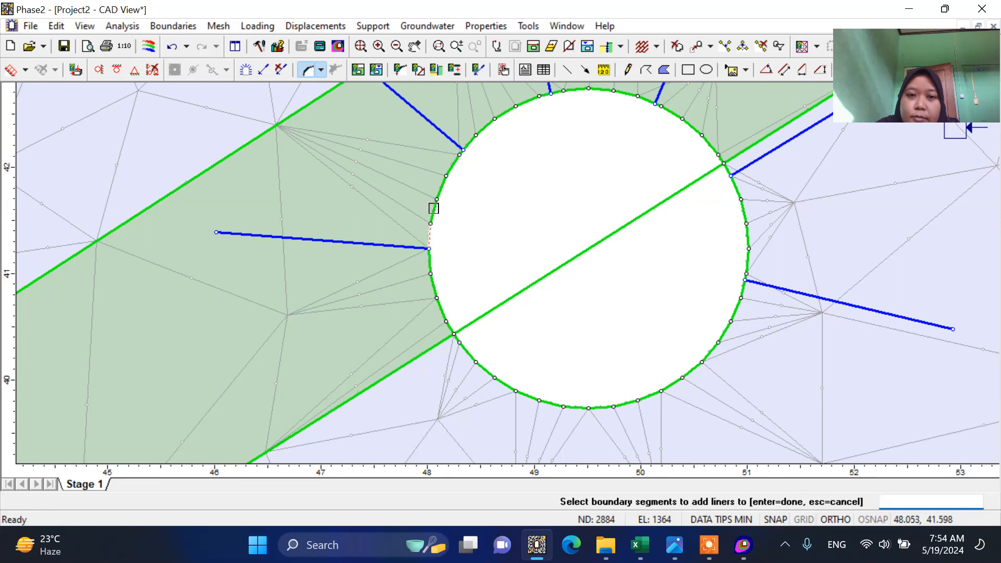
click(433, 211)
click(444, 189)
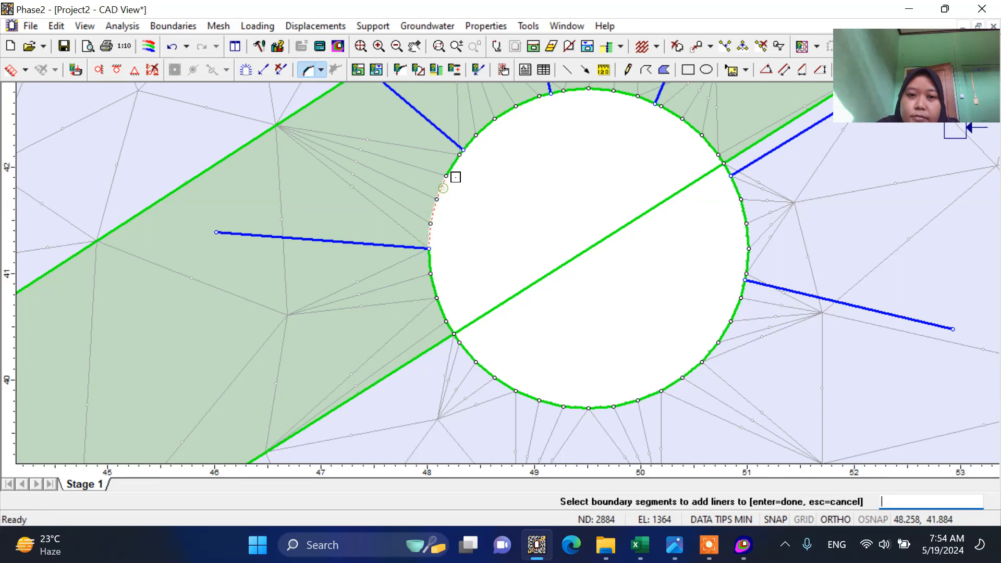
click(453, 164)
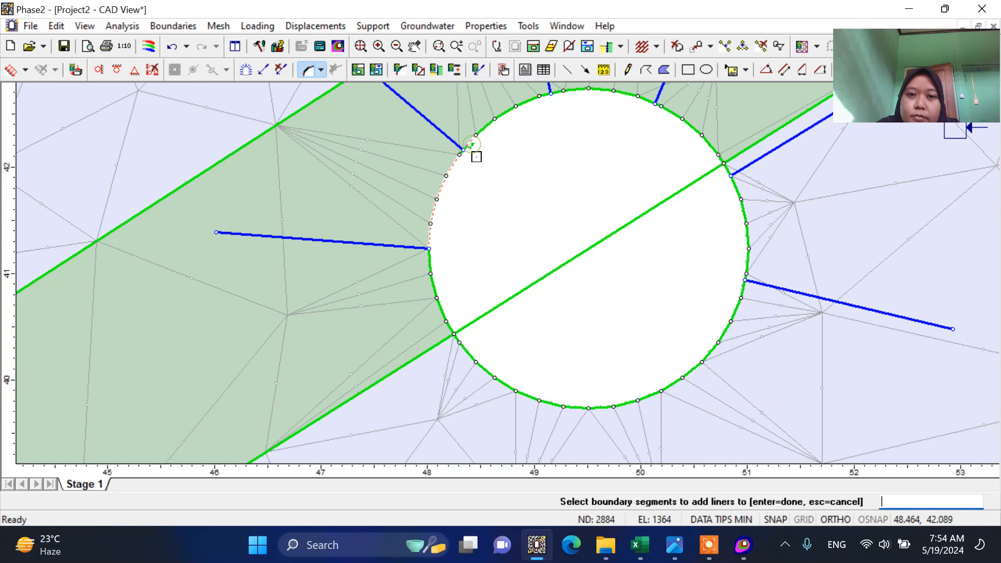
click(486, 127)
click(505, 114)
click(532, 102)
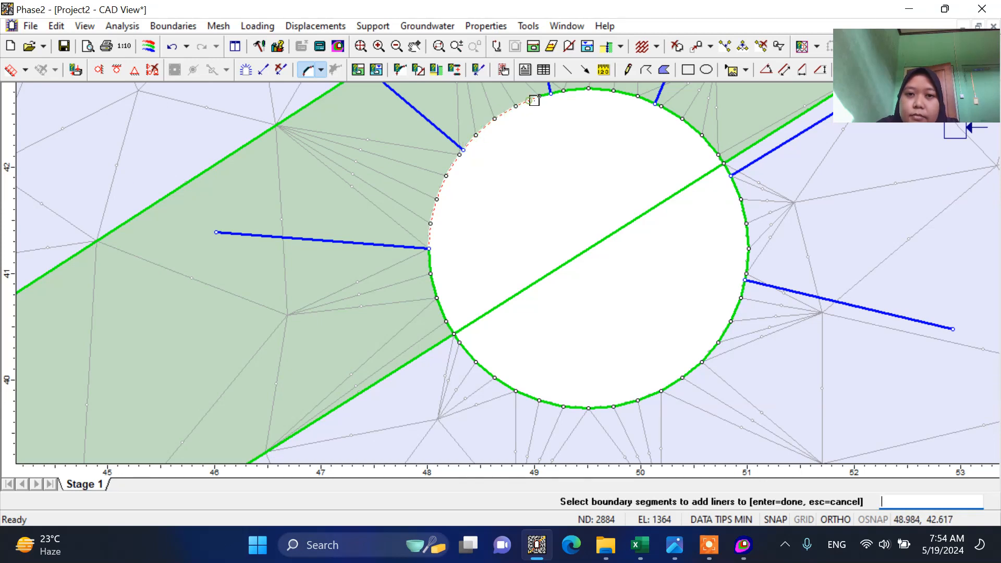
click(558, 92)
click(581, 89)
click(600, 88)
click(626, 92)
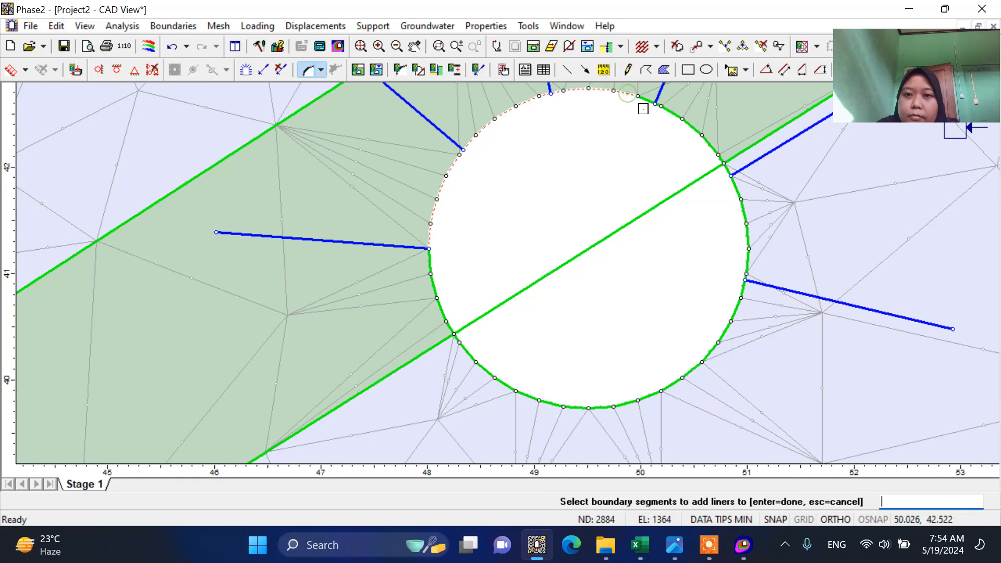
click(646, 100)
click(659, 106)
click(670, 112)
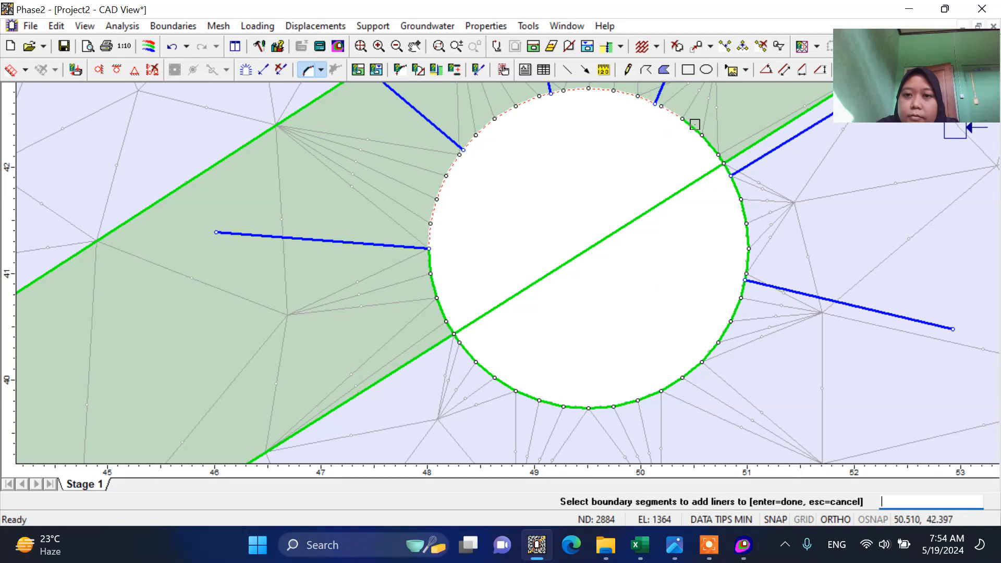
click(694, 127)
click(711, 144)
scroll(736, 156, up, 2)
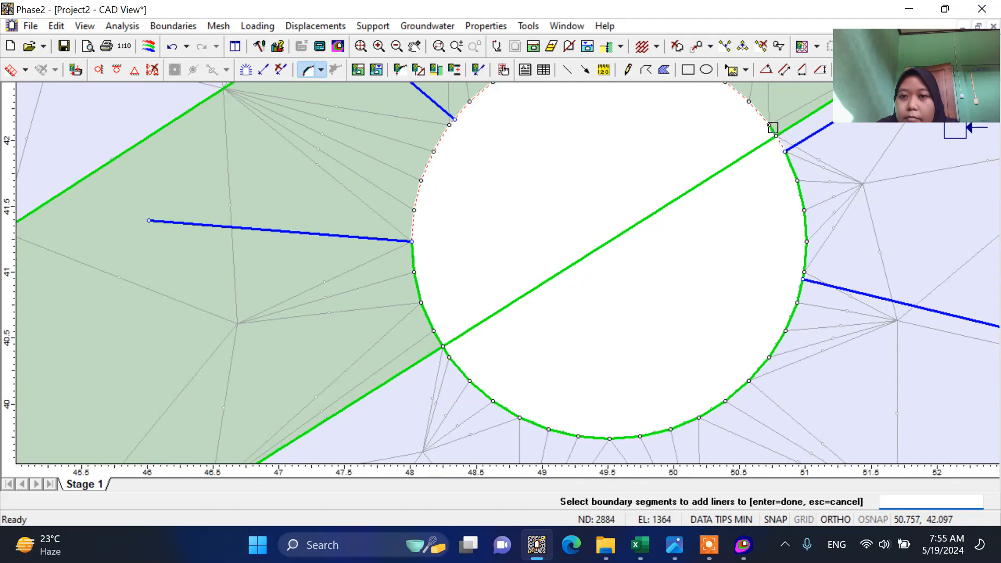
click(774, 136)
click(762, 112)
click(792, 166)
click(801, 197)
click(806, 226)
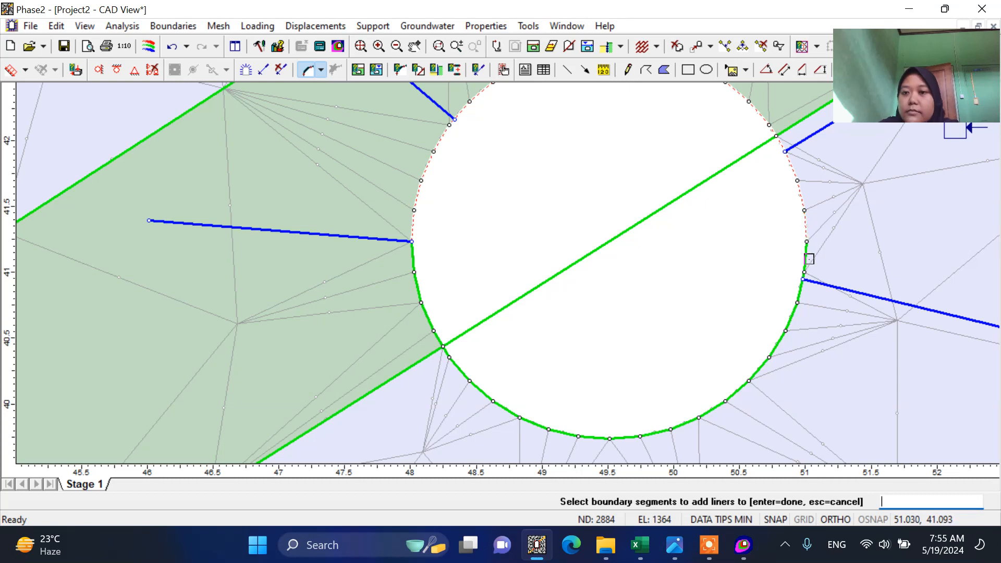
click(806, 256)
click(803, 276)
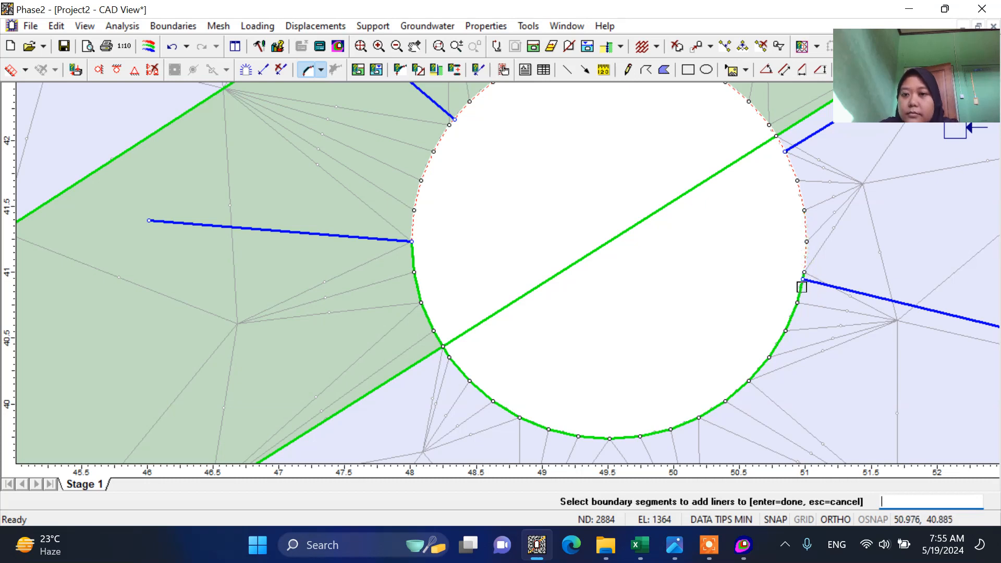
click(802, 289)
scroll(772, 247, down, 2)
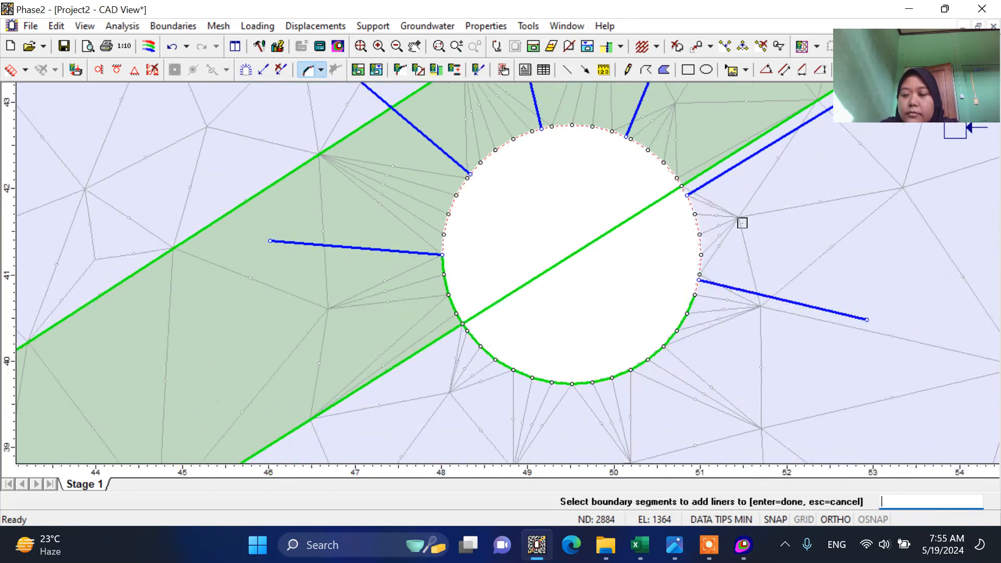
scroll(725, 213, up, 2)
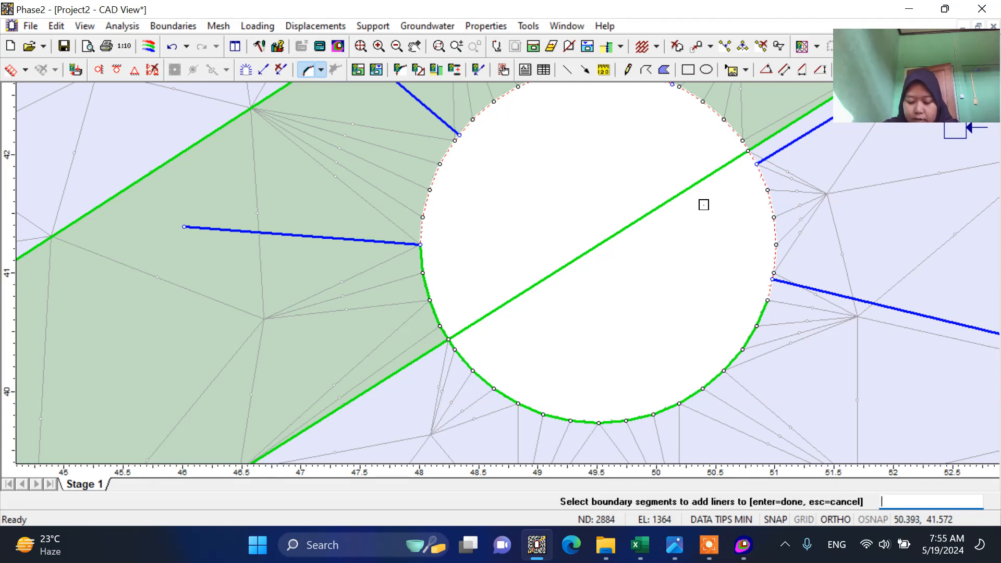
right_click(667, 175)
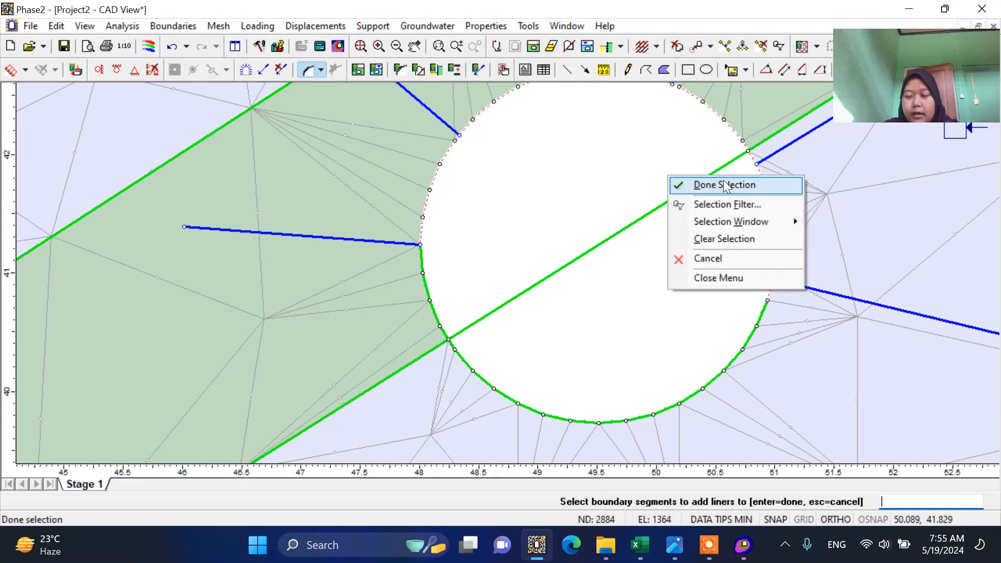
click(762, 186)
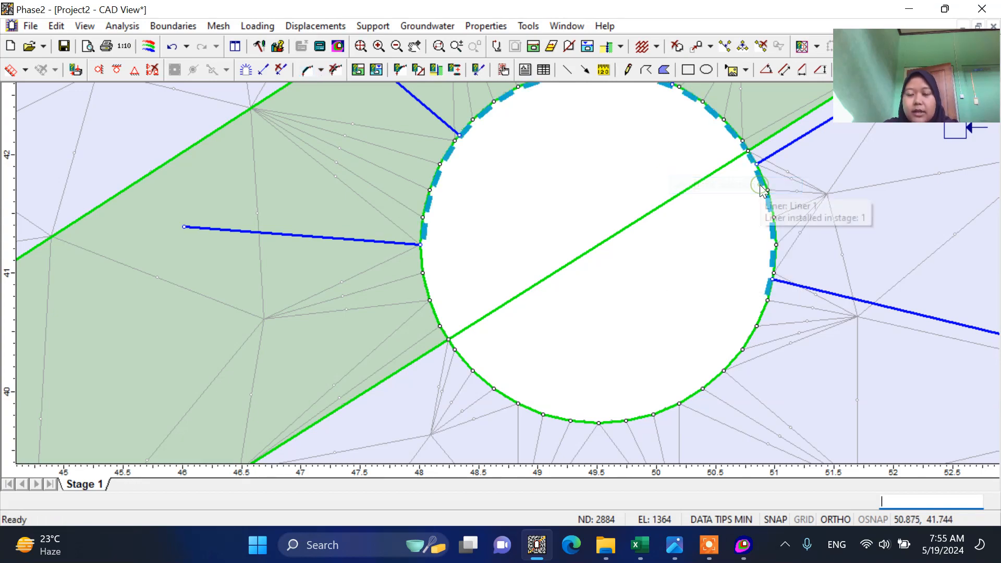
Check the stress analysis and strength reduction pages of the project settings, and accept them unchanged.
scroll(622, 313, down, 3)
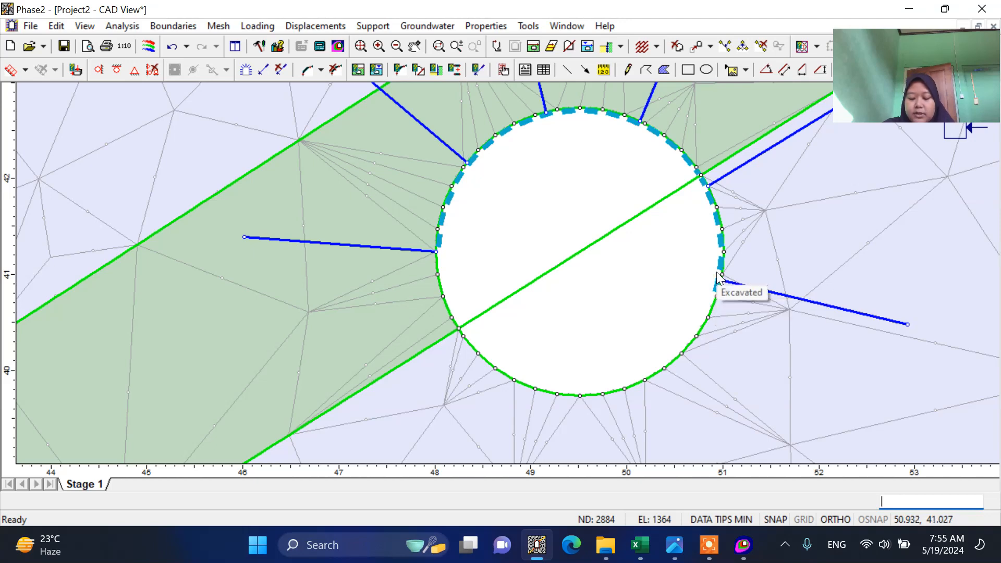
click(125, 27)
click(158, 42)
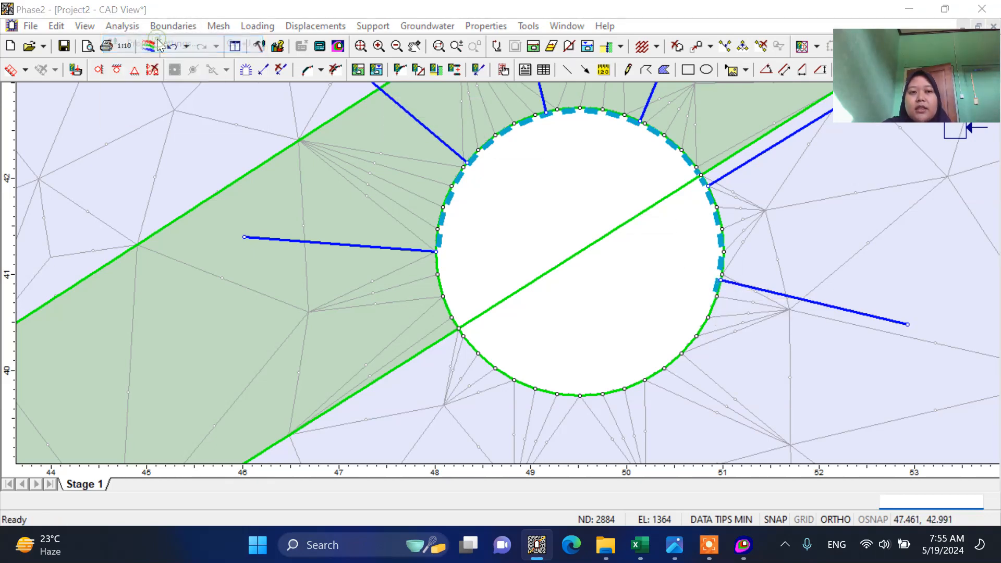
click(431, 161)
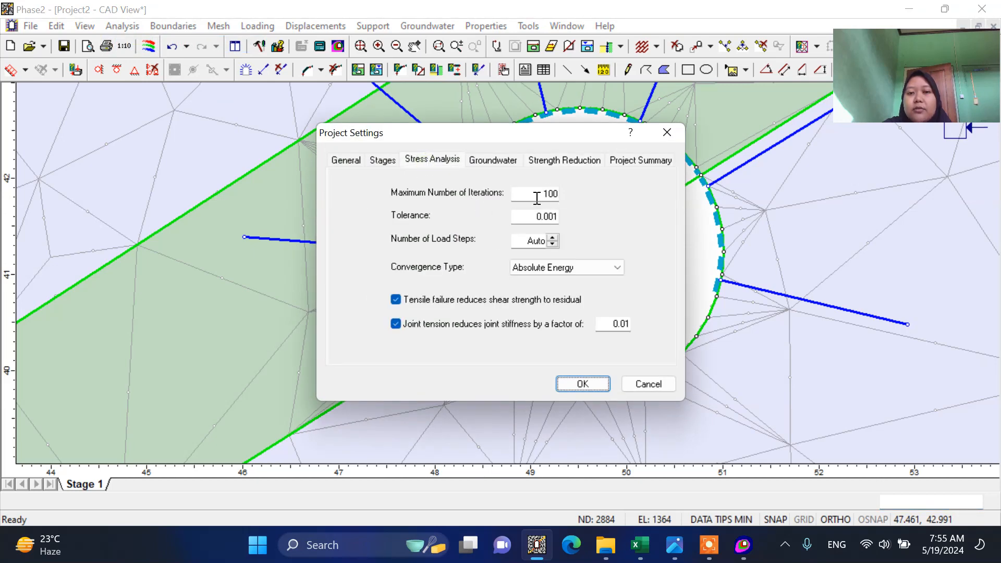
click(575, 162)
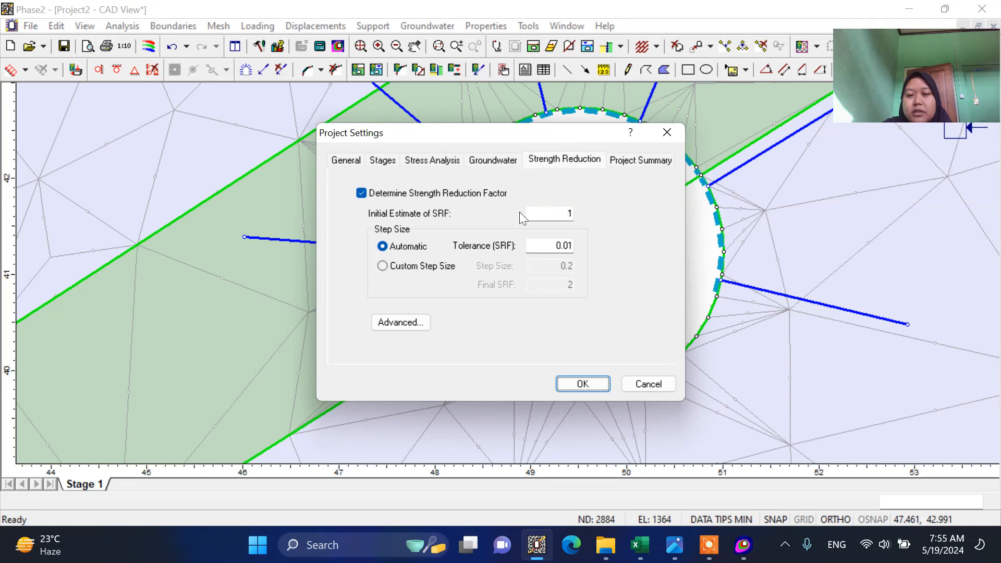
click(583, 384)
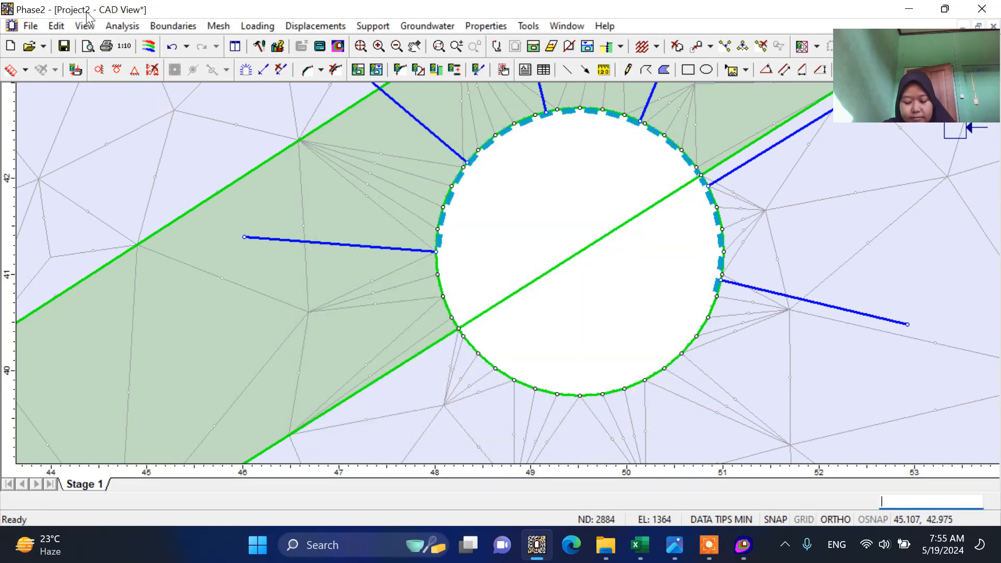
Save Project2 and compute the bolt-and-liner-supported tunnel model, exiting the machine authorization dialog without entering a code.
click(122, 25)
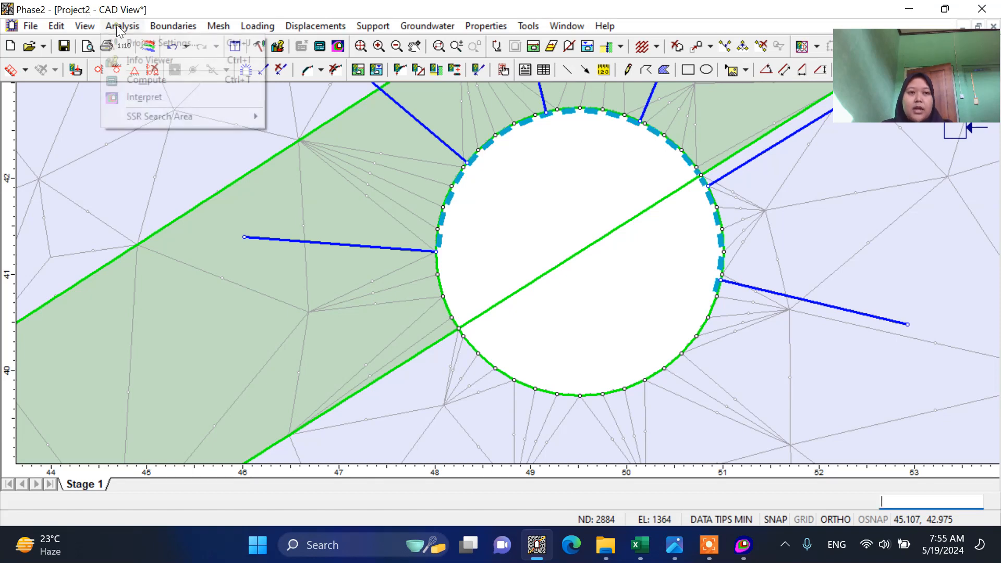
click(179, 83)
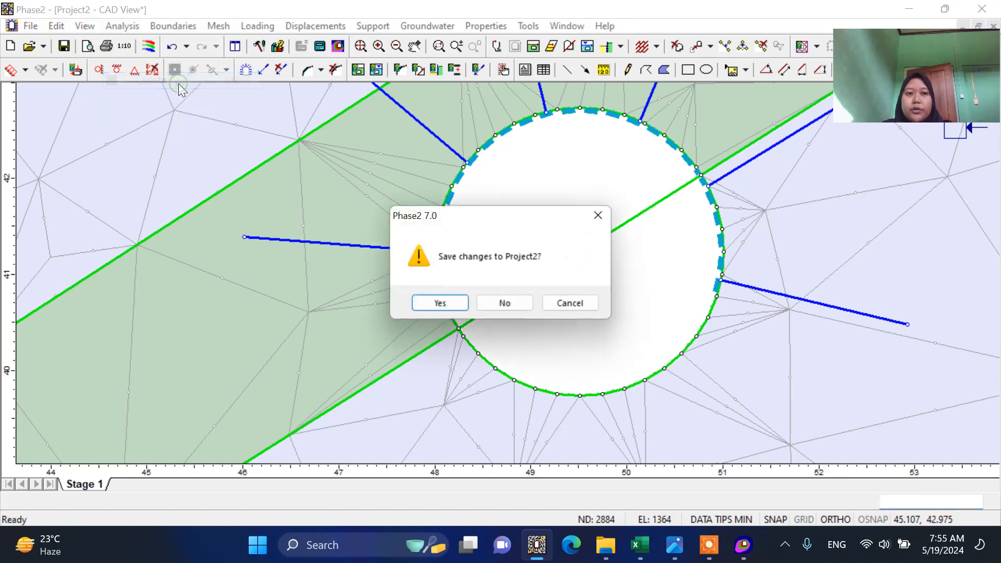
click(441, 304)
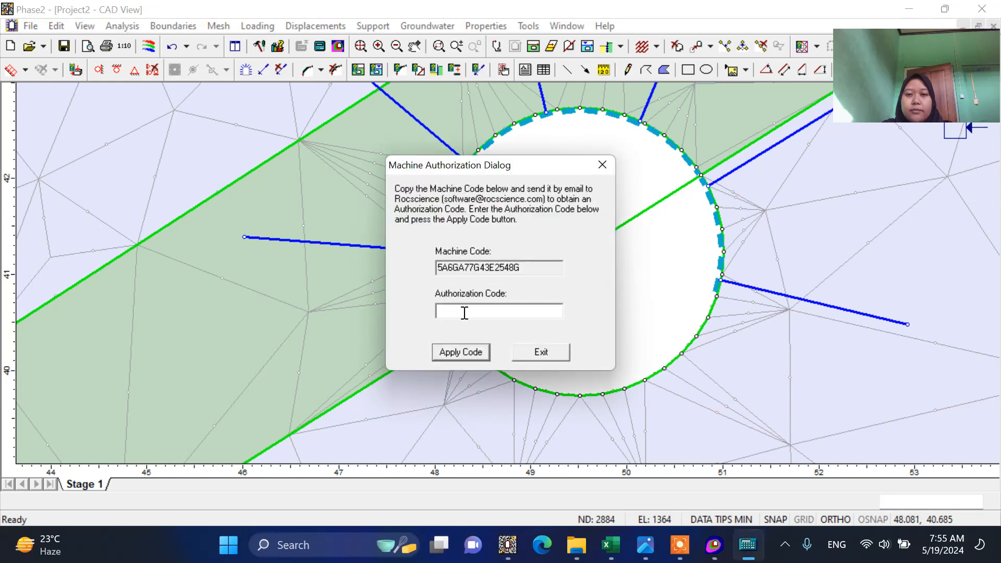
click(529, 348)
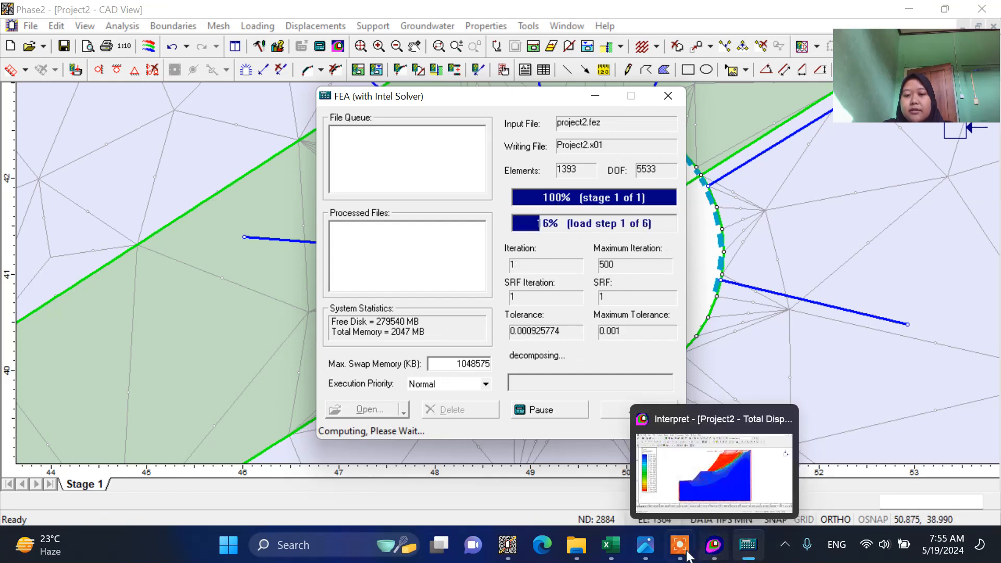
click(720, 519)
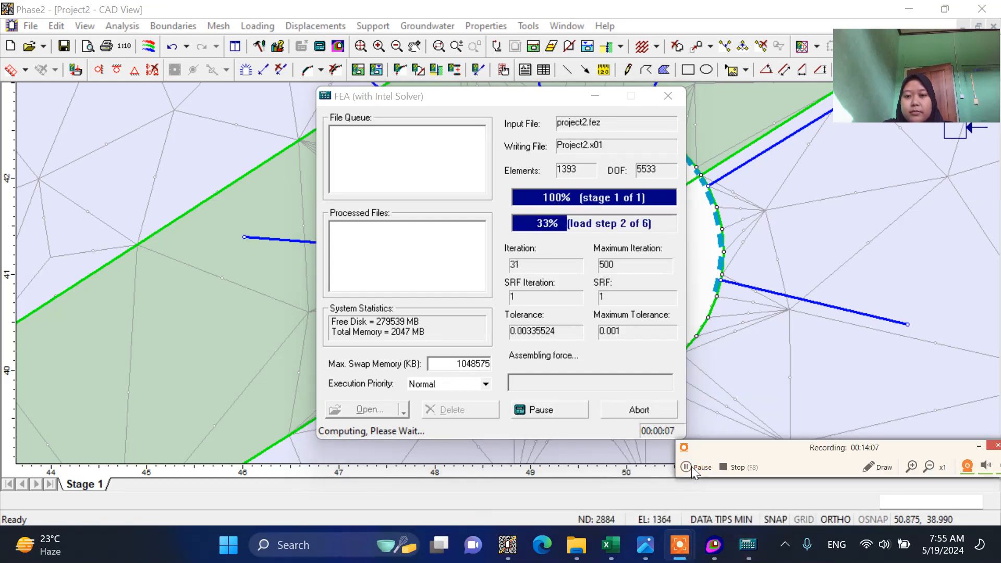
click(692, 466)
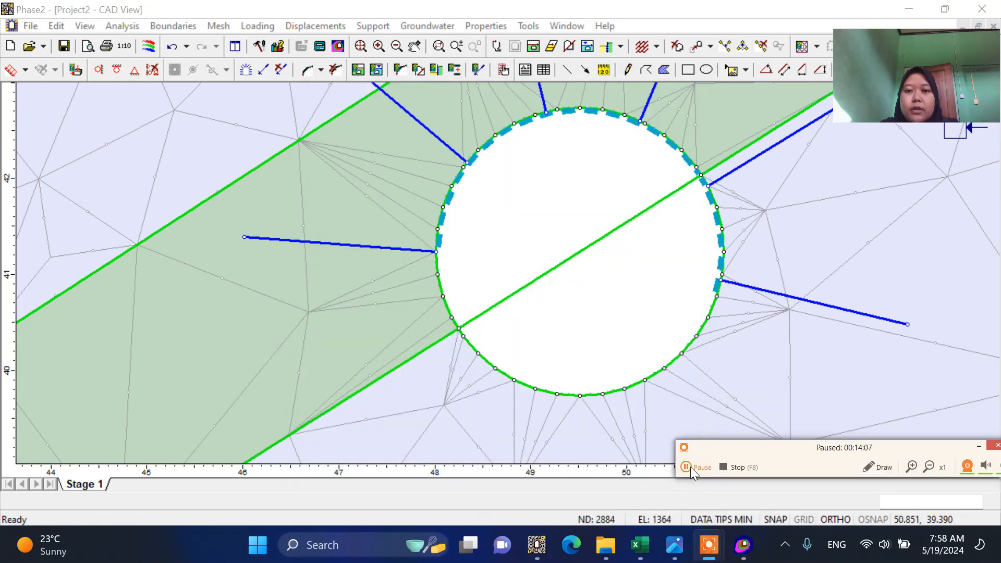
click(691, 467)
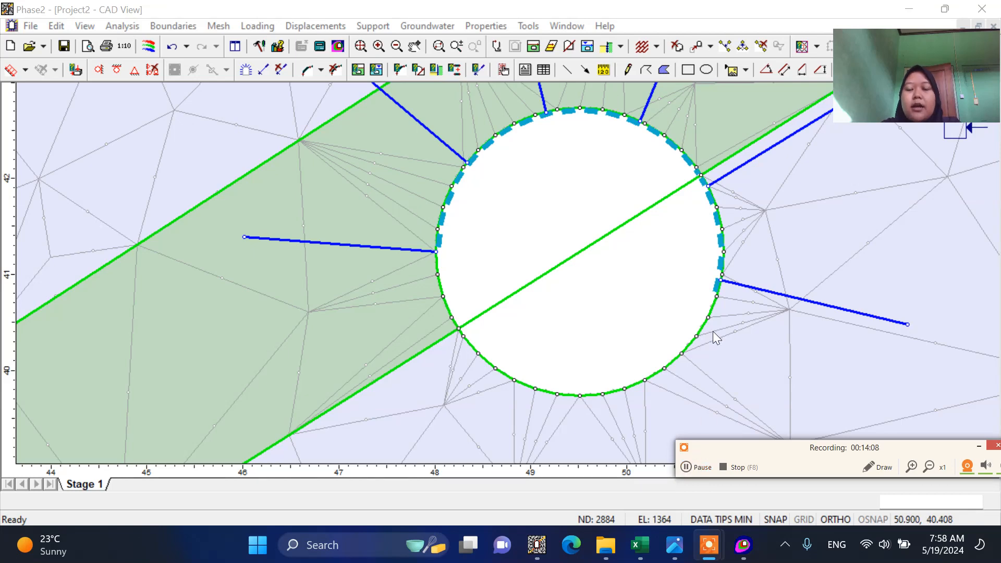
Open the computed supported tunnel model in Interpret and show its Total Displacement contours.
scroll(713, 331, down, 2)
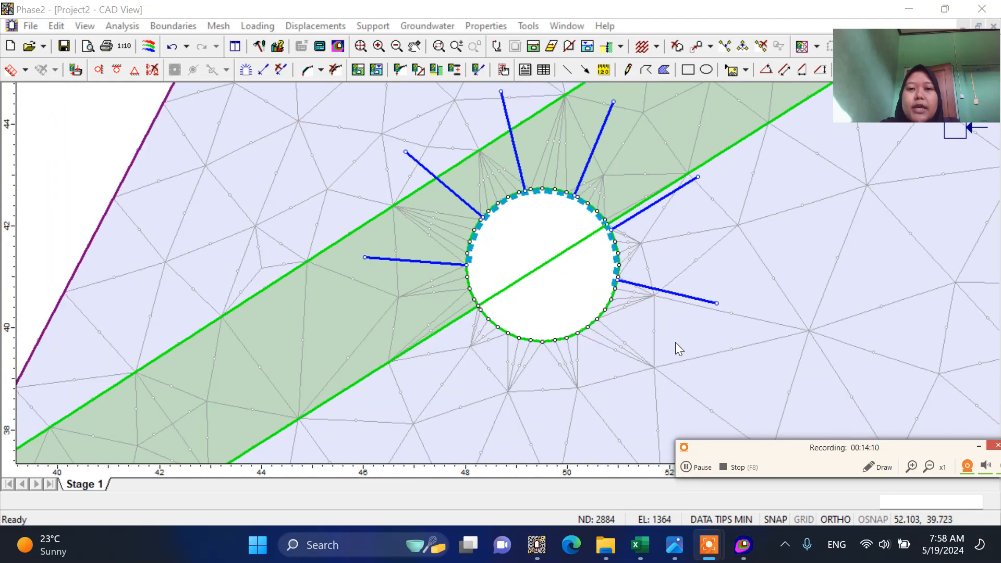
click(130, 24)
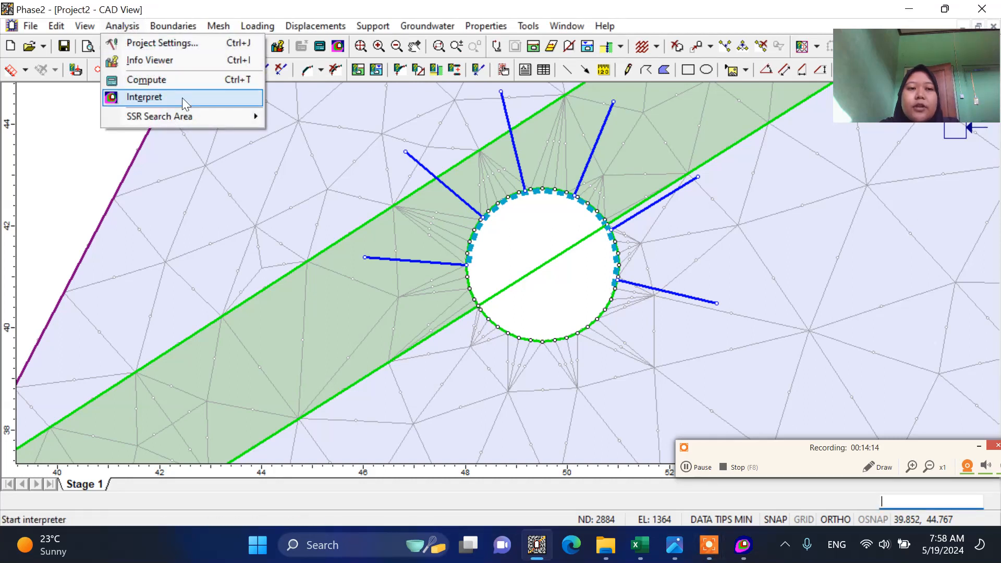
click(203, 96)
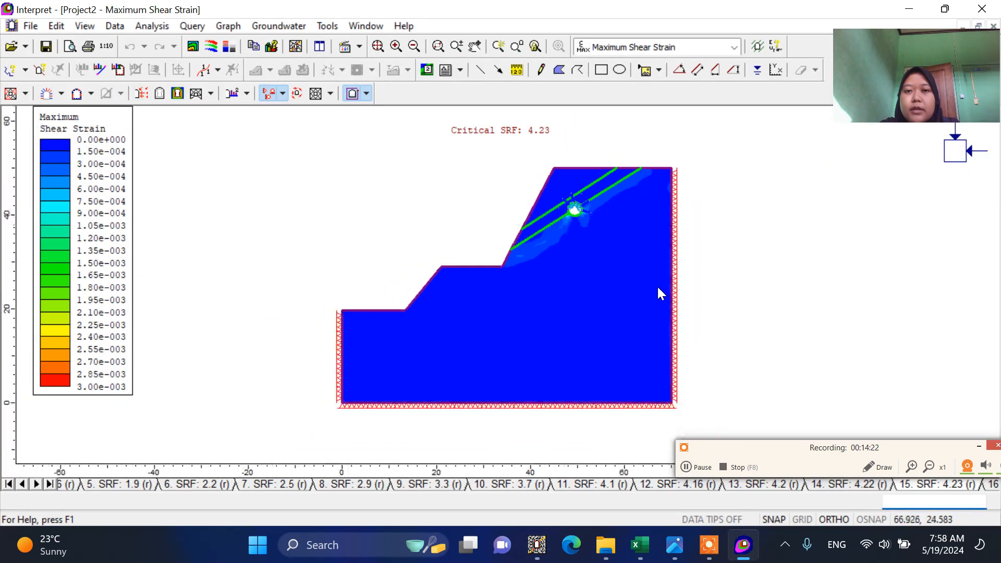
scroll(646, 160, up, 4)
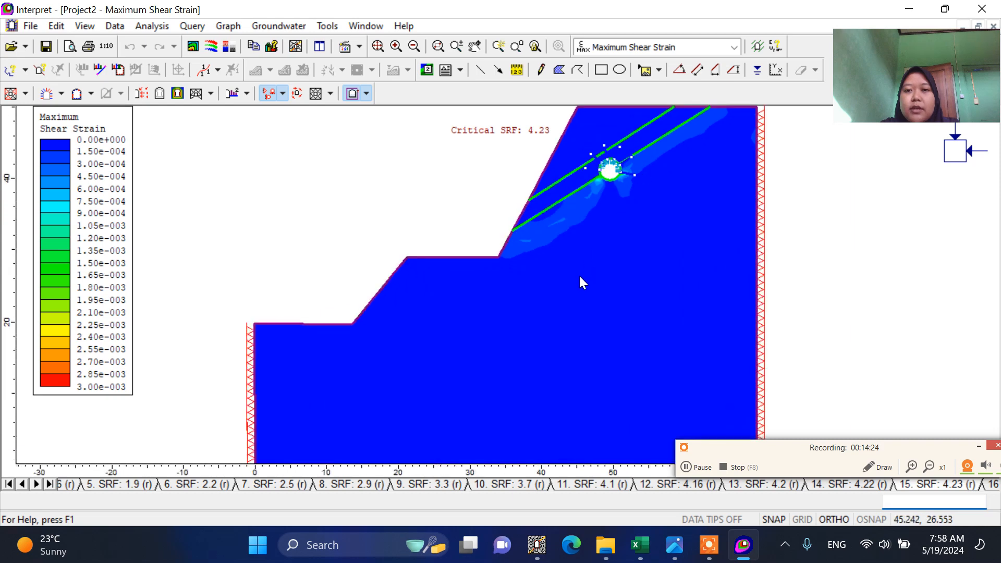
click(735, 46)
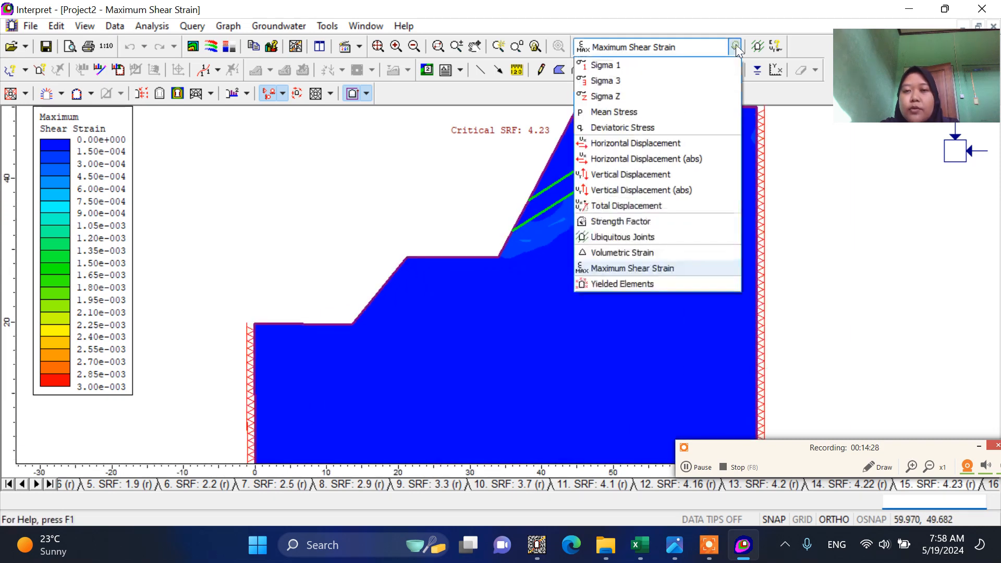
click(659, 206)
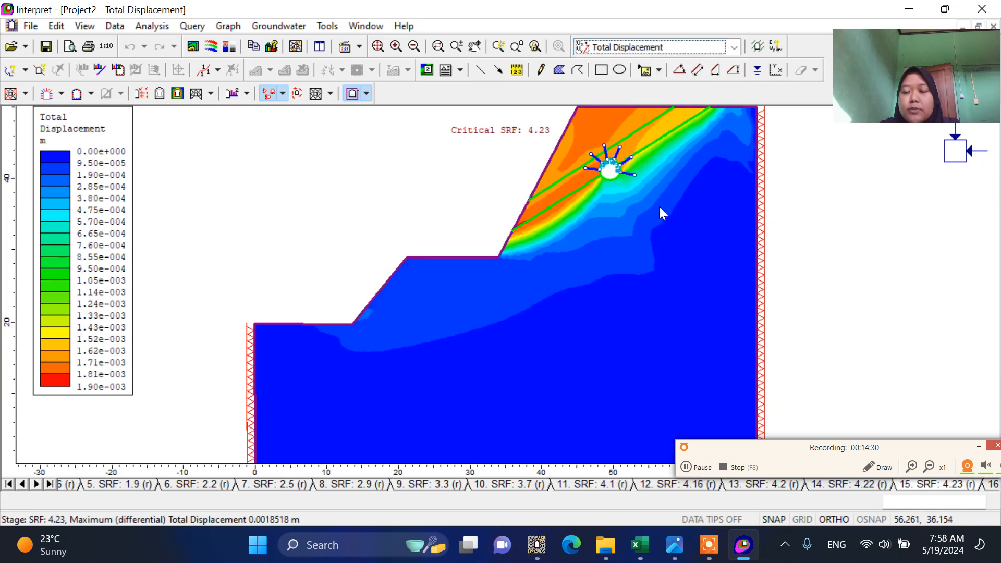
scroll(523, 324, down, 3)
scroll(570, 133, up, 3)
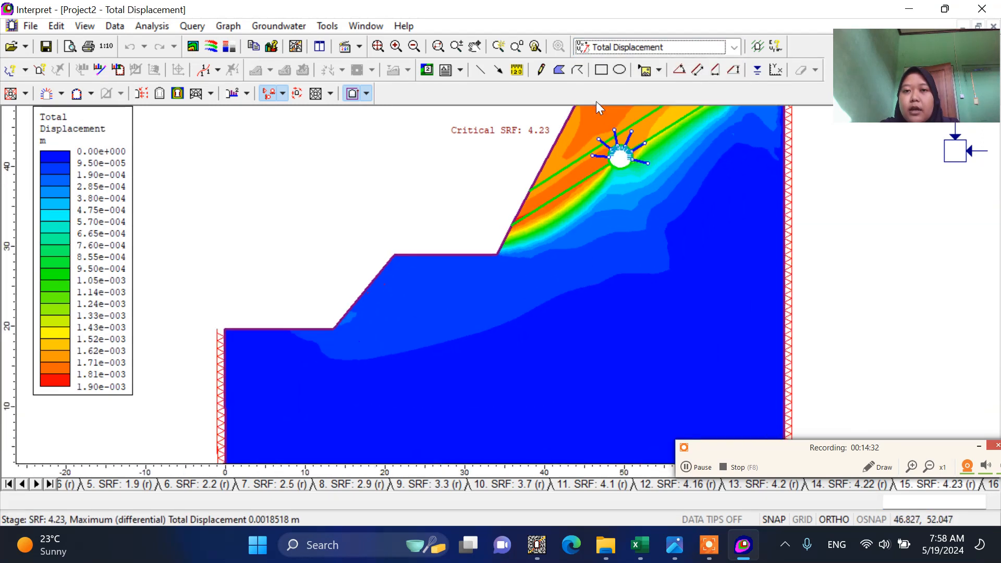
scroll(563, 168, down, 2)
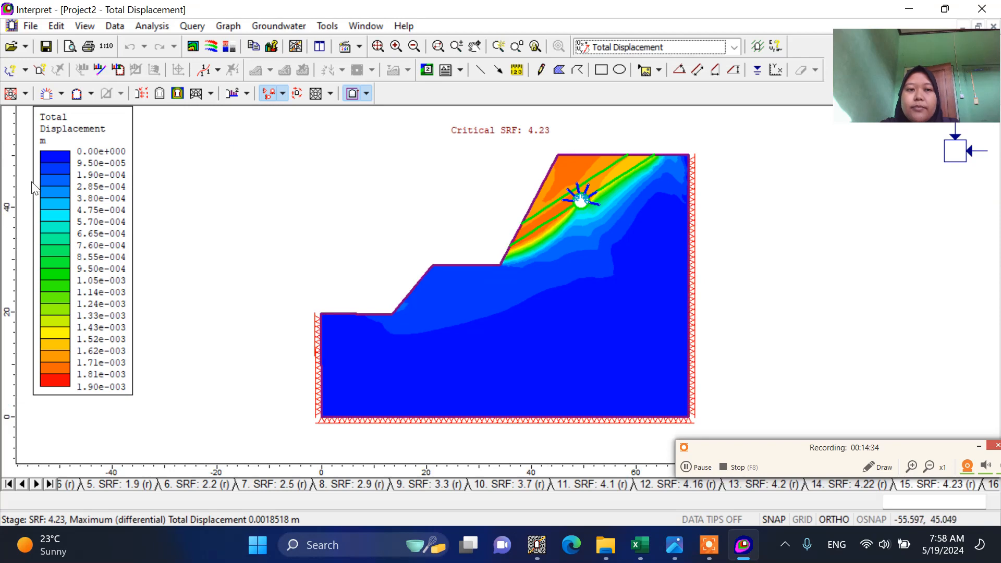
Show the deformed contours and the deformation vectors on the supported slope's Total Displacement plot.
click(178, 93)
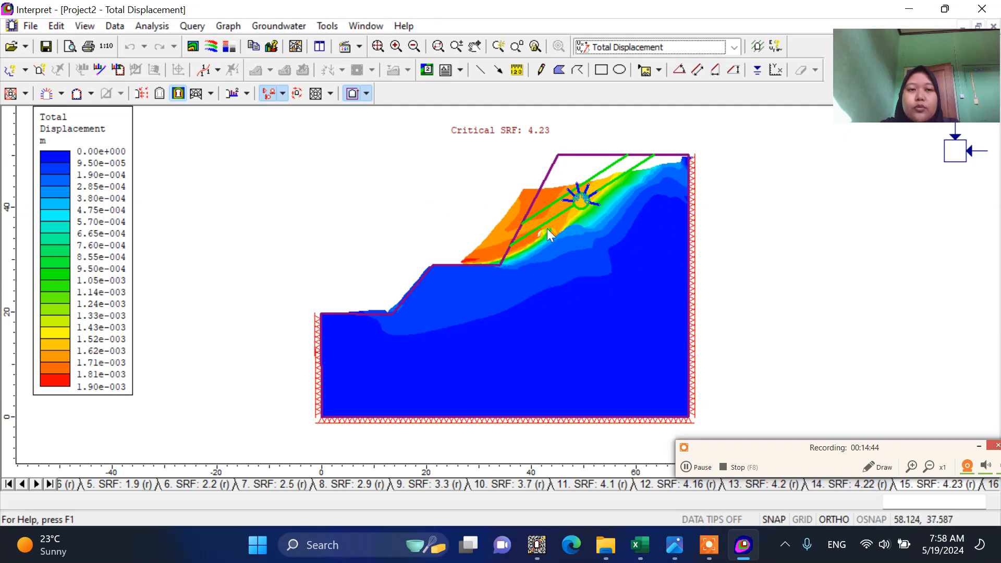
click(141, 94)
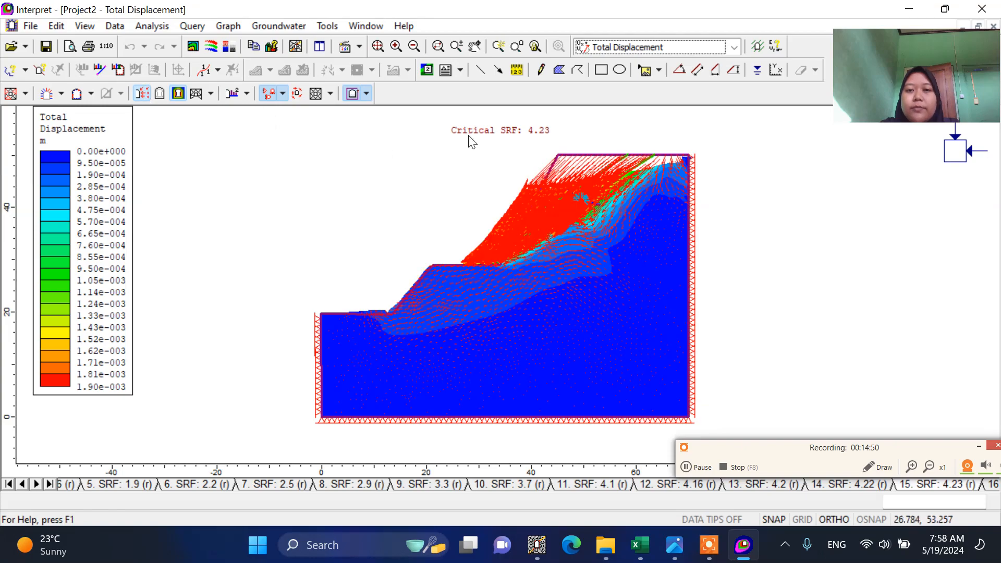
scroll(613, 159, up, 1)
scroll(639, 158, up, 2)
scroll(399, 320, down, 4)
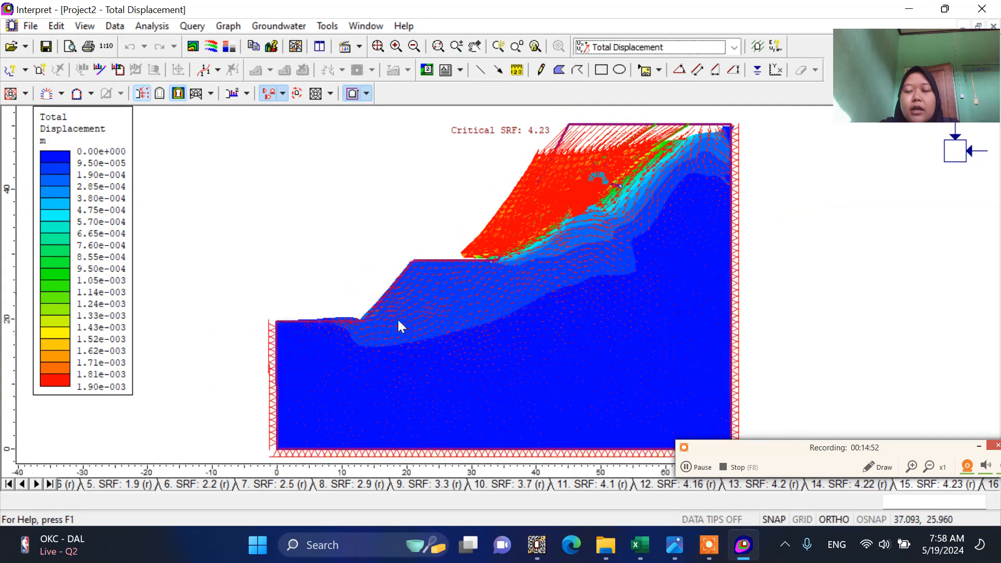
scroll(578, 116, up, 5)
scroll(508, 230, down, 5)
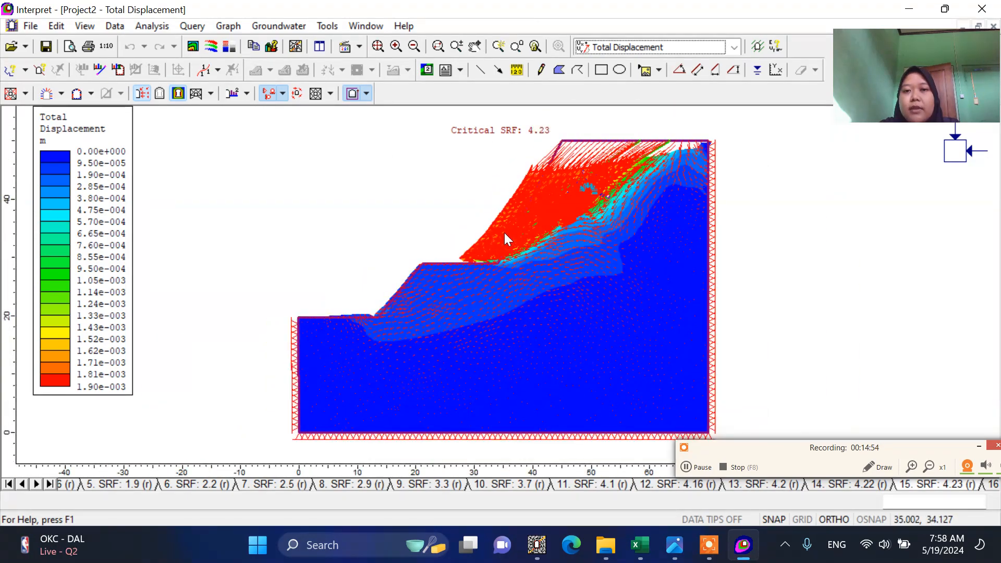
scroll(638, 131, up, 1)
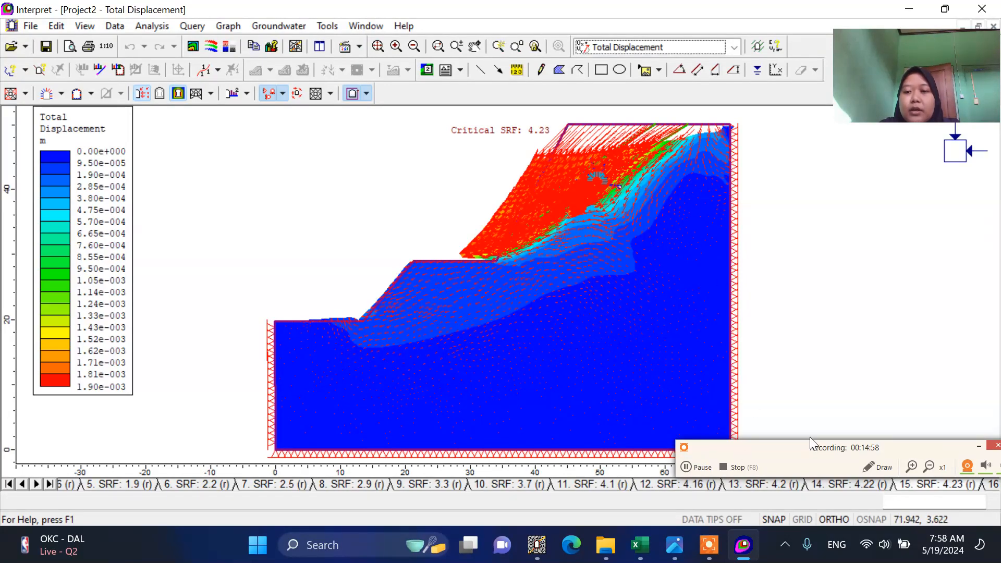
click(979, 447)
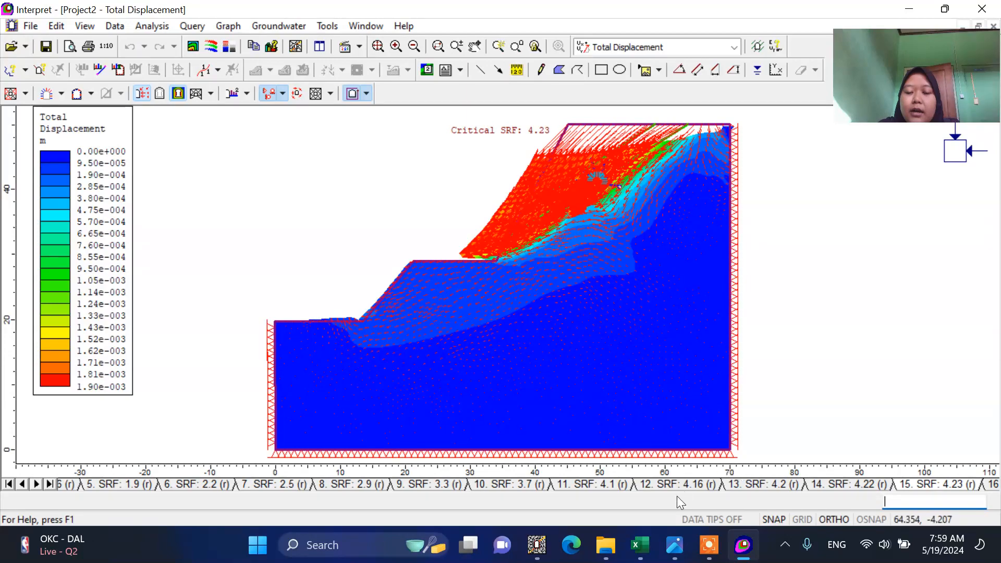
click(605, 546)
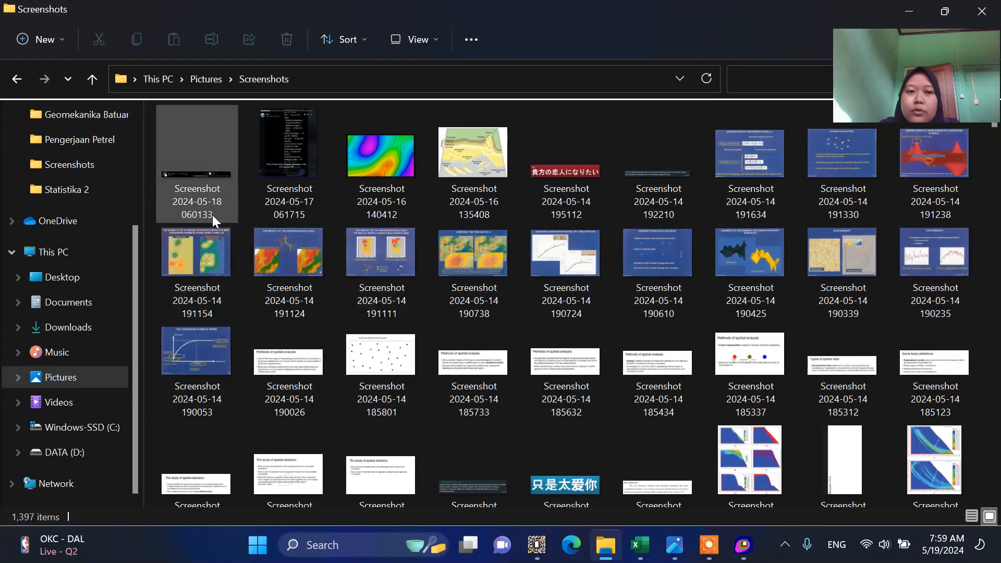
scroll(292, 172, down, 4)
scroll(255, 115, up, 4)
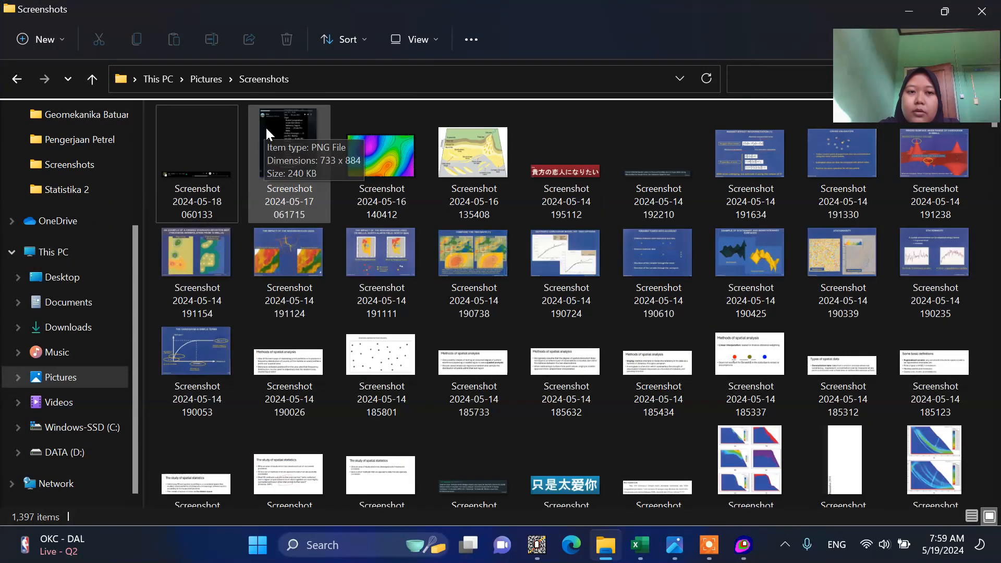
click(215, 79)
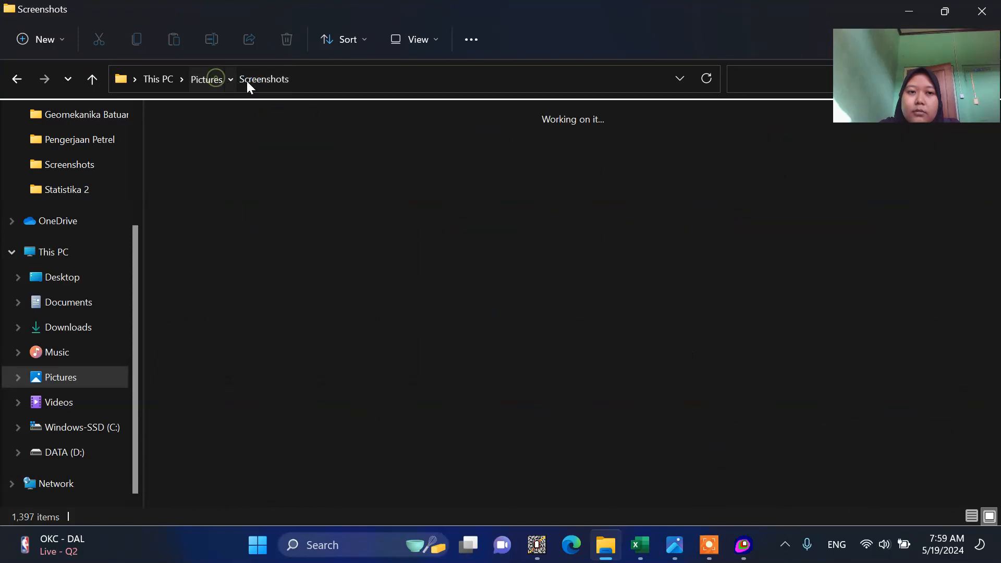
double_click(355, 169)
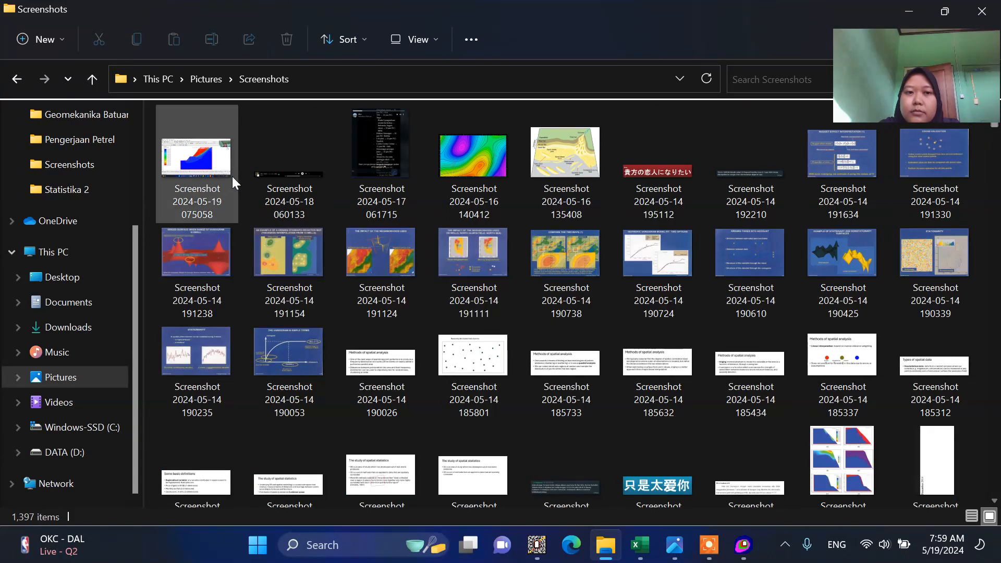
double_click(204, 167)
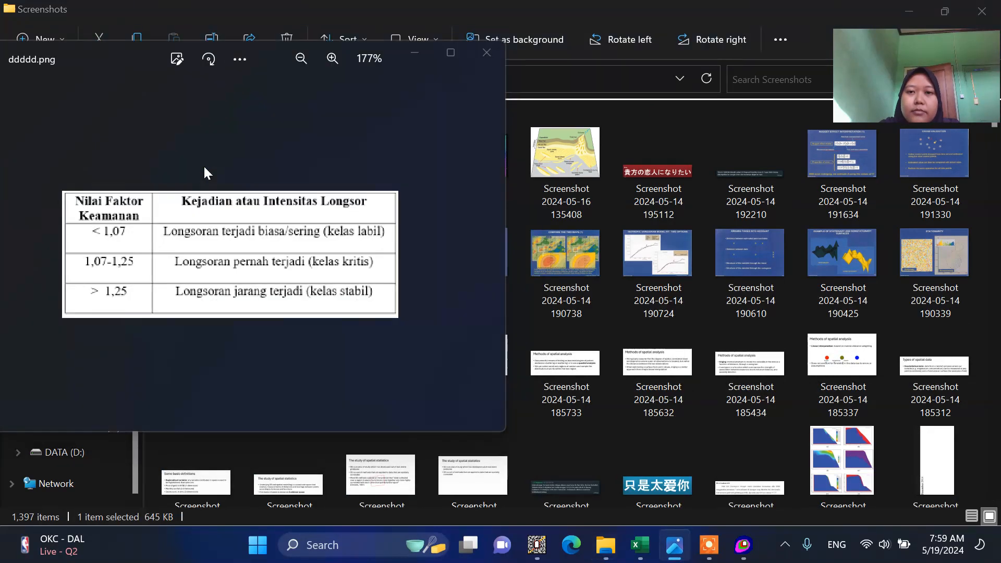
click(909, 11)
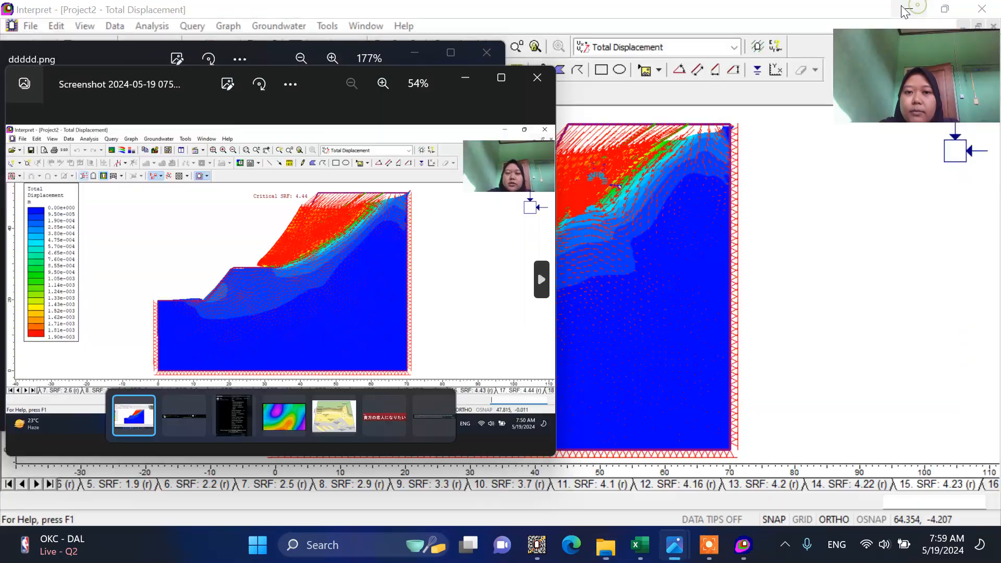
Enlarge the opened screenshot to 80%, minimize ddddd.png, and move the screenshot clear of the displacement legend and Critical SRF label for comparison.
scroll(537, 270, up, 2)
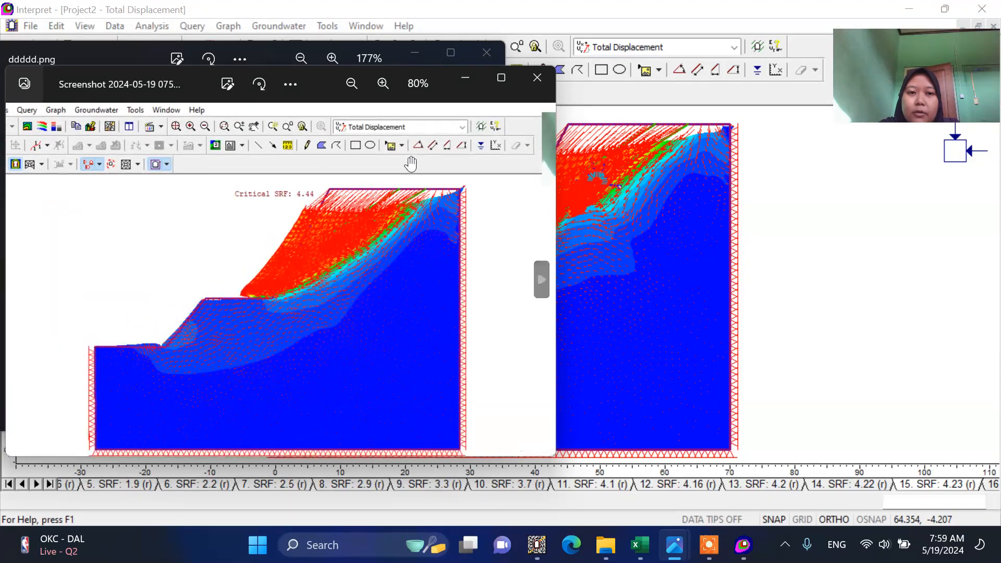
click(463, 76)
click(416, 54)
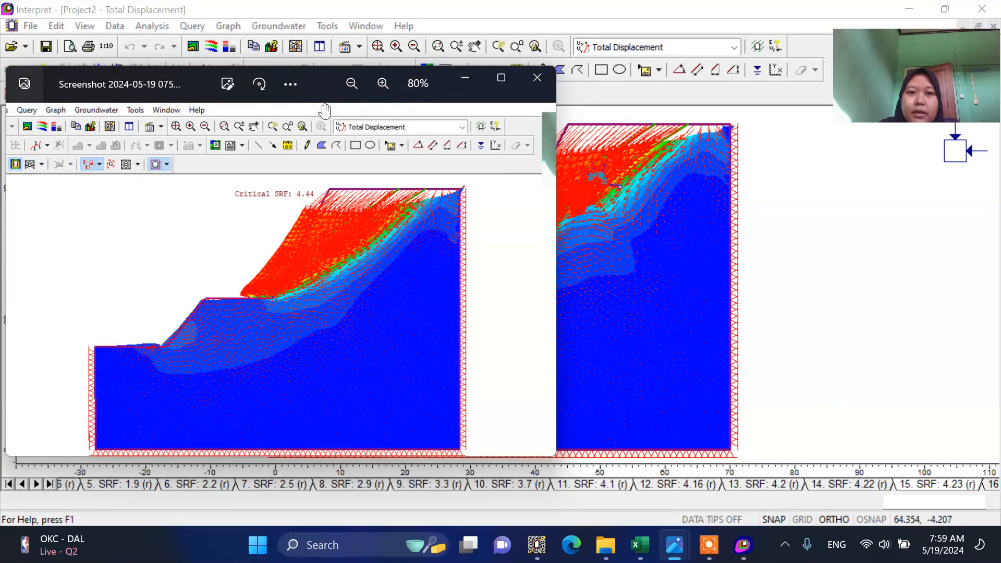
drag(440, 78, 814, 157)
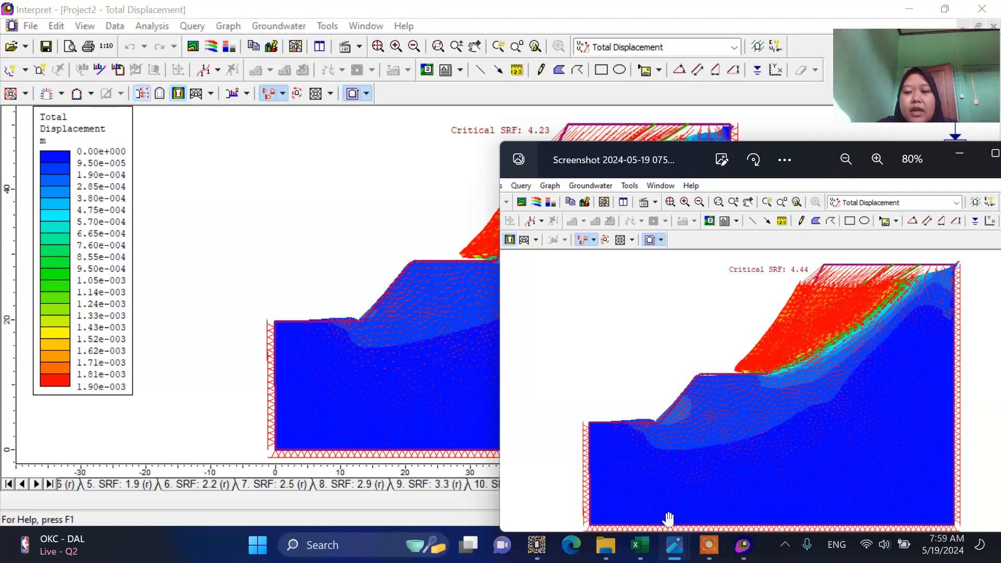
Minimize the comparison screenshot and examine the displacement contours and vectors around the bolted tunnel in the upper slope.
mouse_move(680, 546)
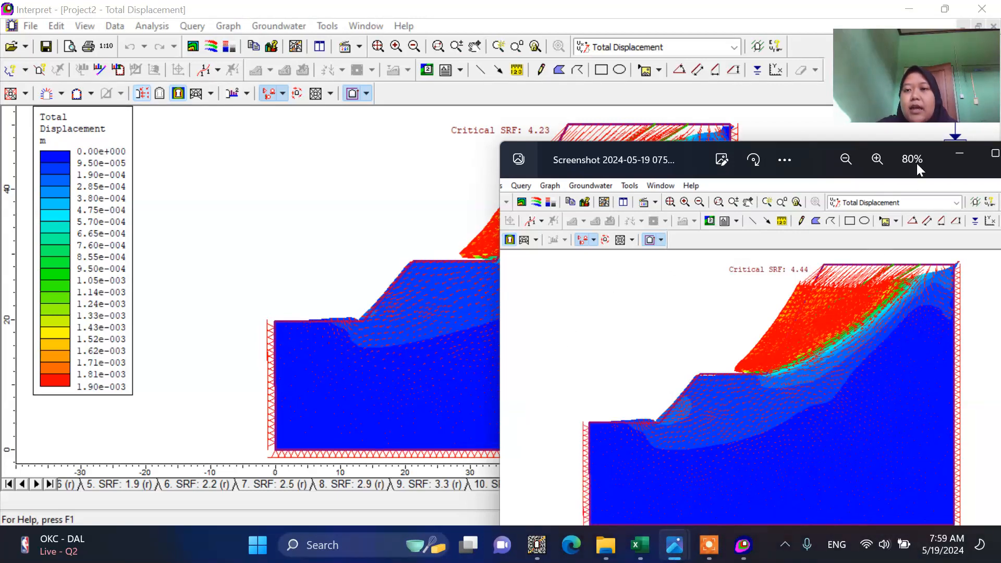
click(949, 153)
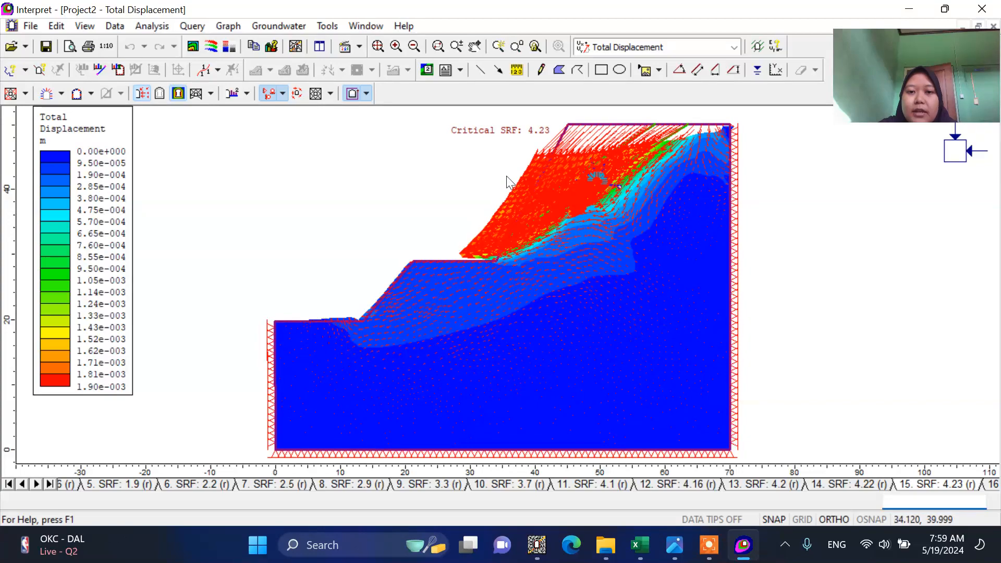
scroll(506, 178, up, 5)
scroll(539, 205, down, 6)
scroll(553, 144, up, 2)
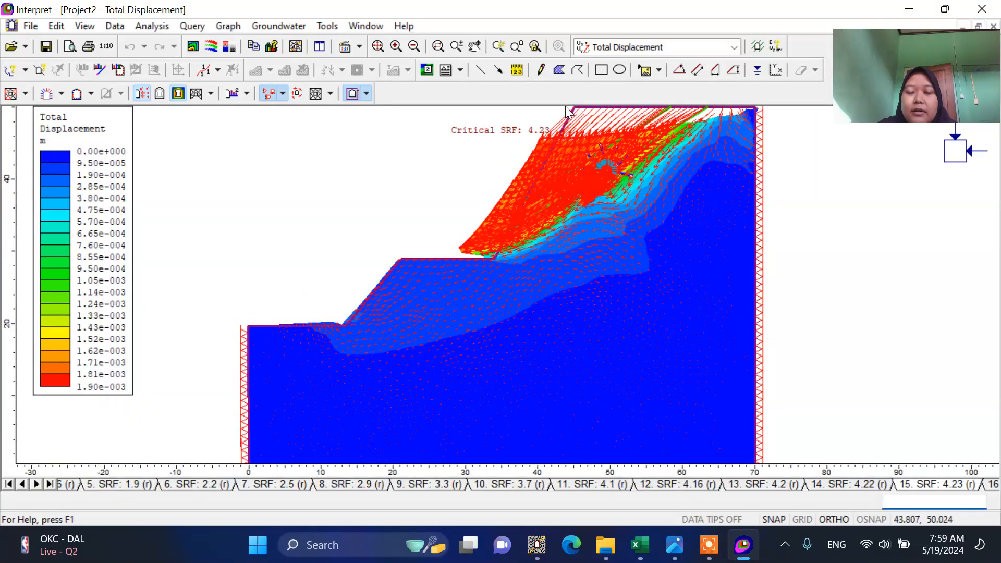
scroll(551, 142, down, 1)
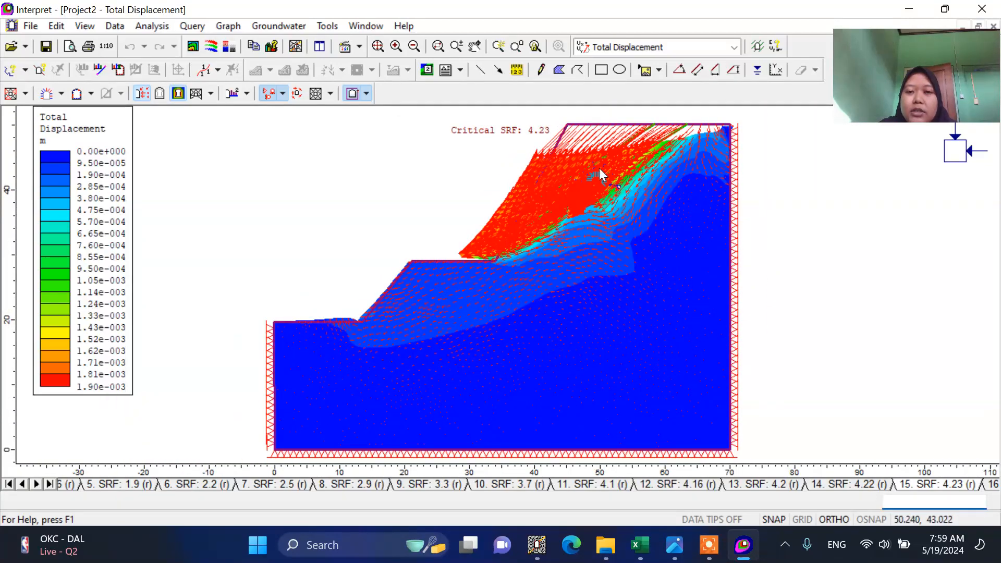
scroll(587, 101, up, 2)
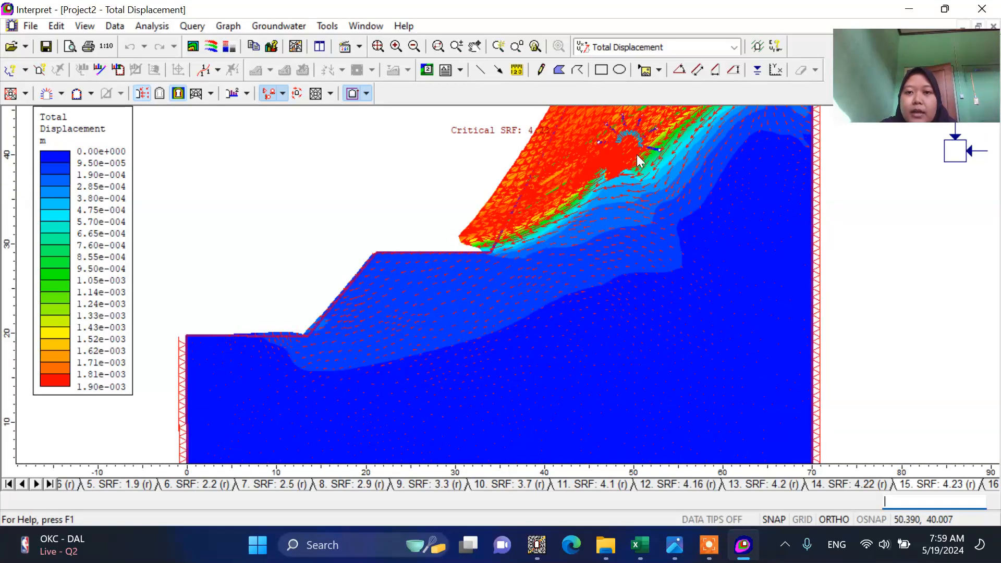
scroll(637, 154, down, 2)
scroll(624, 127, up, 2)
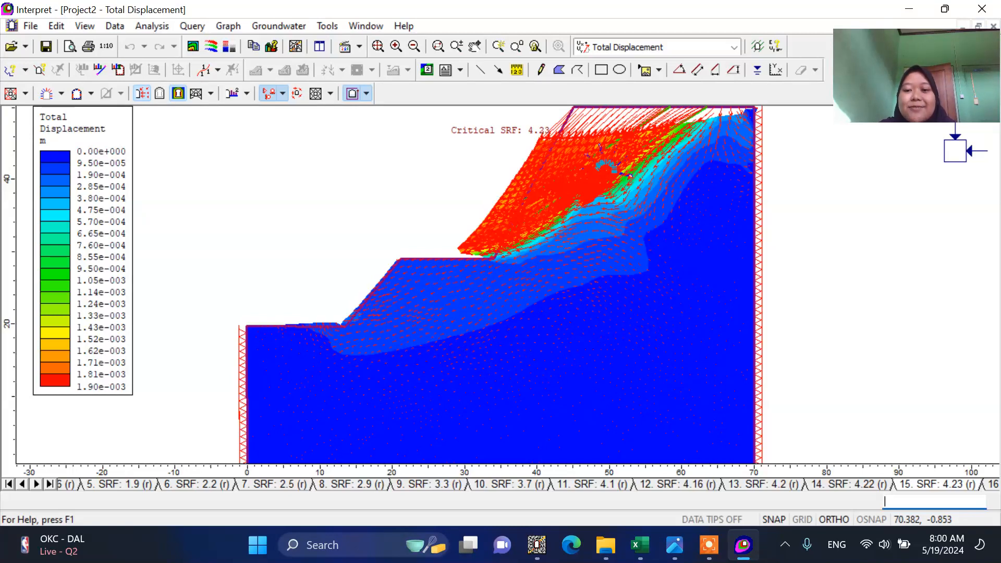
mouse_move(710, 545)
click(719, 508)
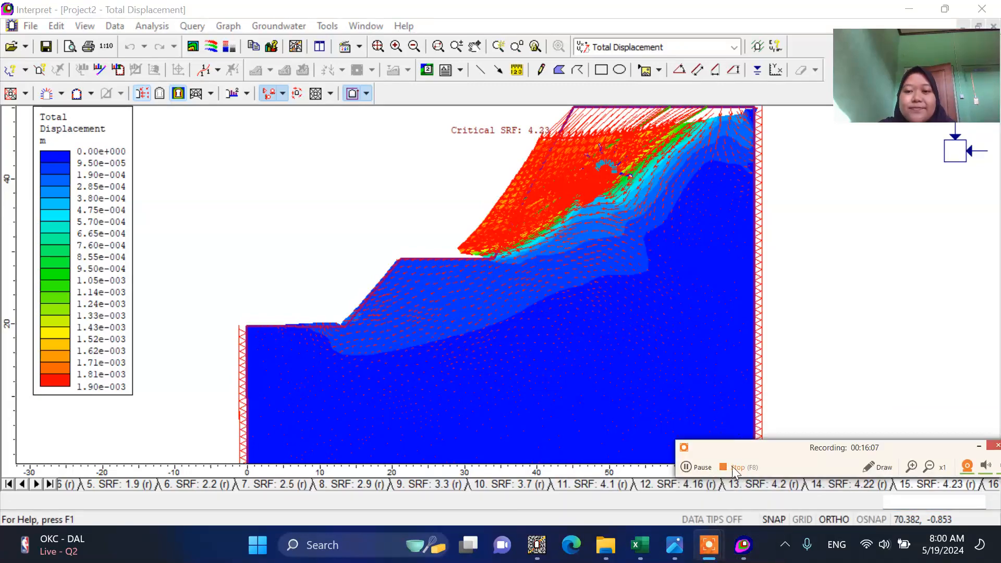